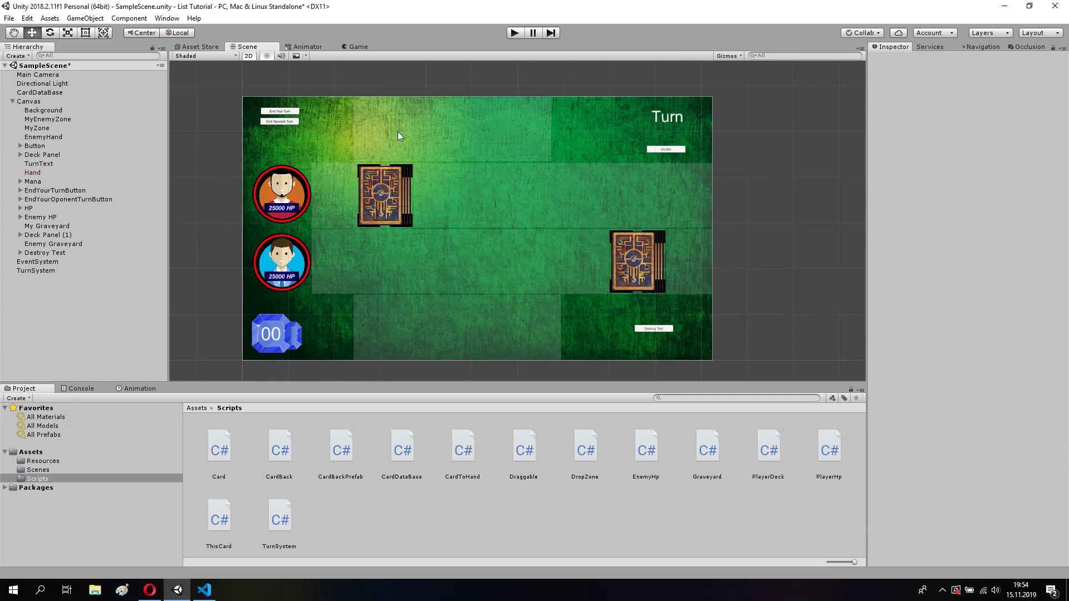
Run the card game and inspect the Demon, Dwarf and Elf cards in the Hand.
{"action": "left_click", "coordinate": [518, 33]}
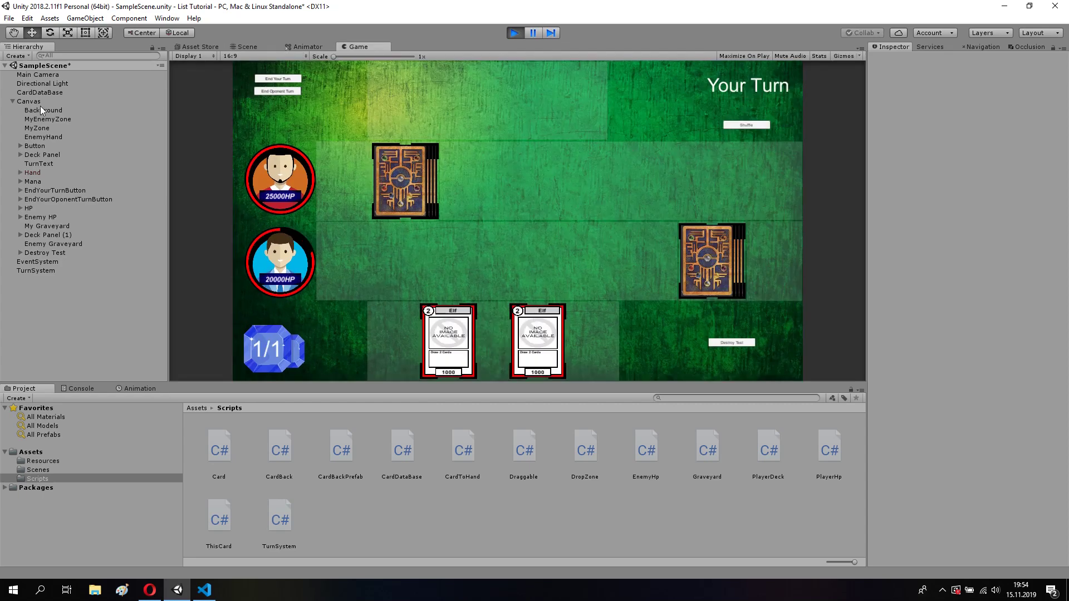
{"action": "left_click", "coordinate": [20, 172]}
{"action": "left_click", "coordinate": [53, 182]}
{"action": "left_click", "coordinate": [59, 191]}
{"action": "left_click", "coordinate": [61, 200]}
{"action": "left_click", "coordinate": [61, 209]}
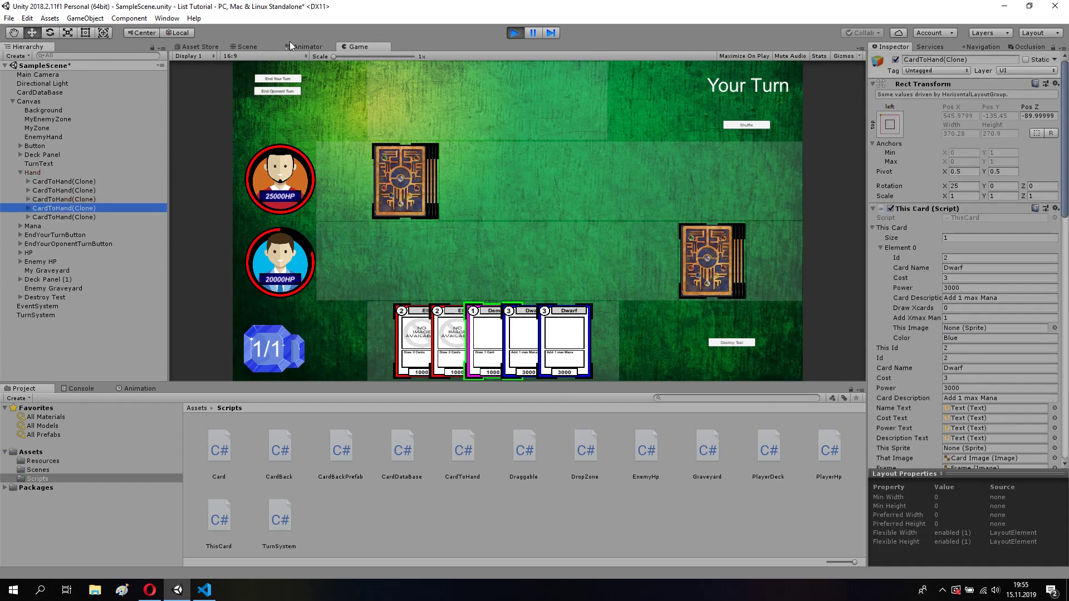
{"action": "left_click", "coordinate": [245, 46]}
{"action": "left_click", "coordinate": [60, 217]}
{"action": "left_click", "coordinate": [64, 199]}
{"action": "left_click", "coordinate": [67, 190]}
{"action": "left_click", "coordinate": [69, 183]}
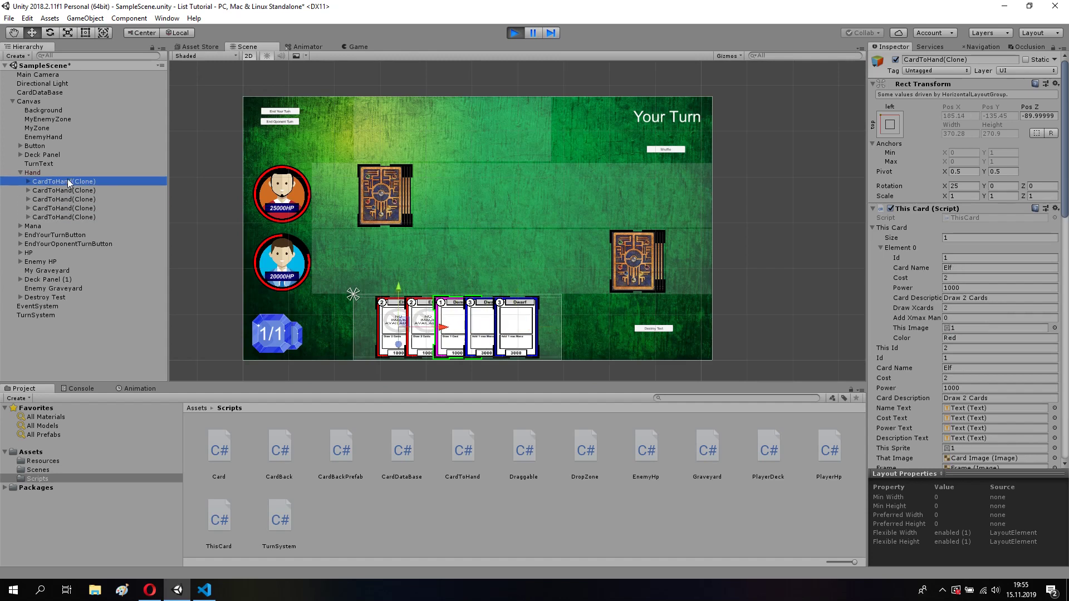
Inspect My Graveyard, then play the Demon and Elf cards over two turns.
{"action": "scroll", "coordinate": [479, 267], "scroll_direction": "up", "scroll_amount": 3}
{"action": "scroll", "coordinate": [460, 268], "scroll_direction": "up", "scroll_amount": 3}
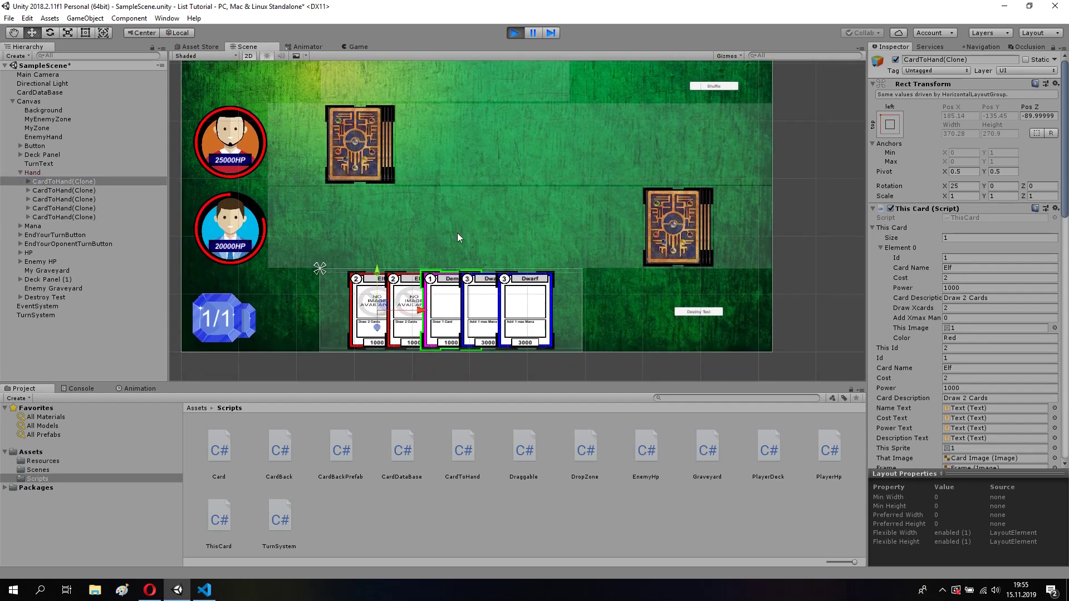
{"action": "left_click", "coordinate": [55, 271]}
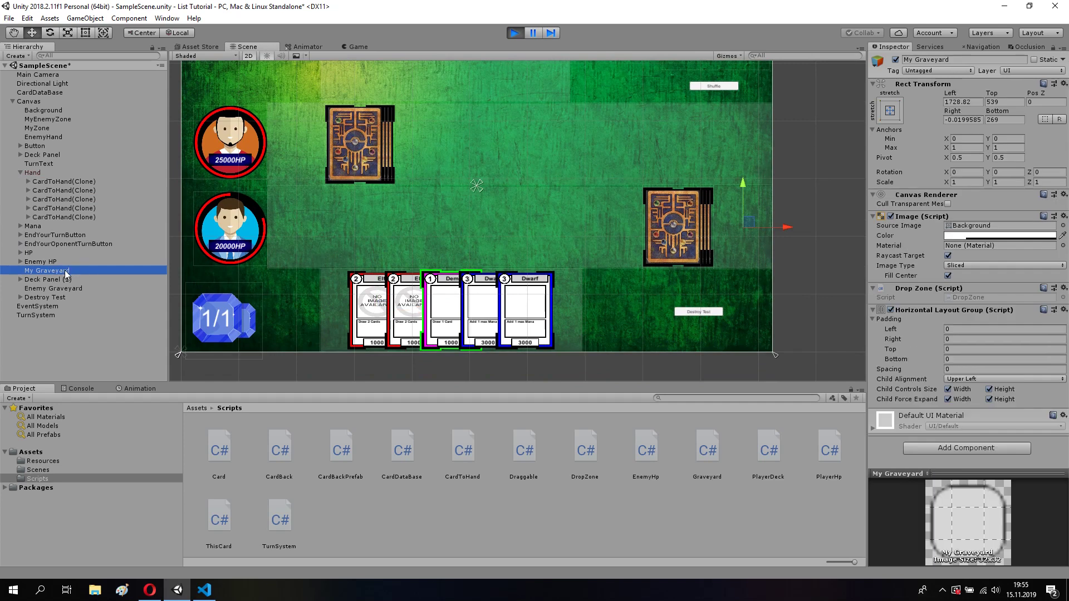
{"action": "left_click", "coordinate": [358, 46]}
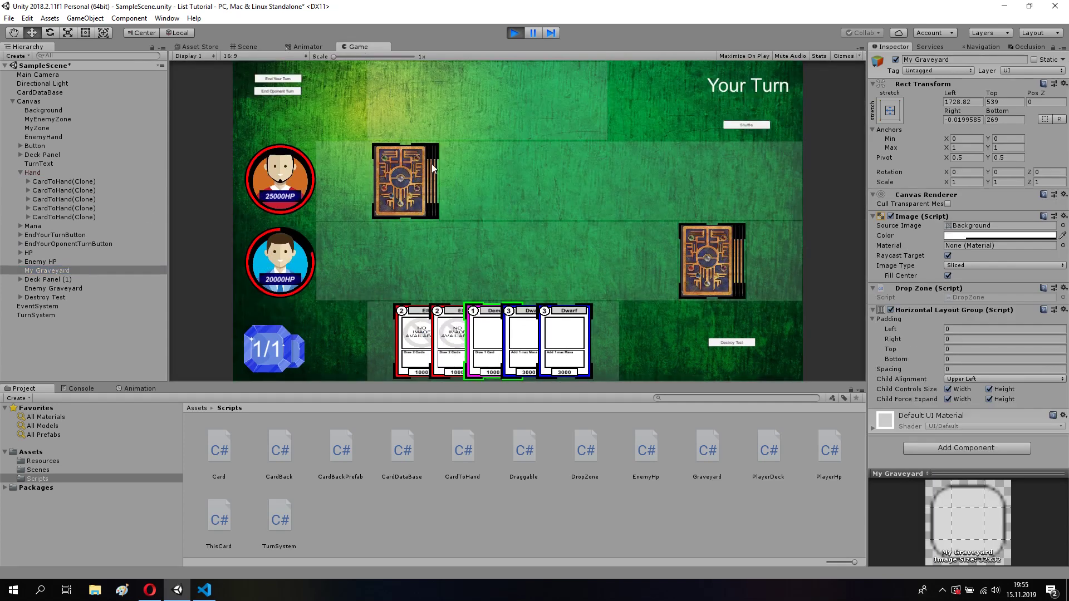
{"action": "left_click_drag", "start_coordinate": [489, 326], "coordinate": [491, 258]}
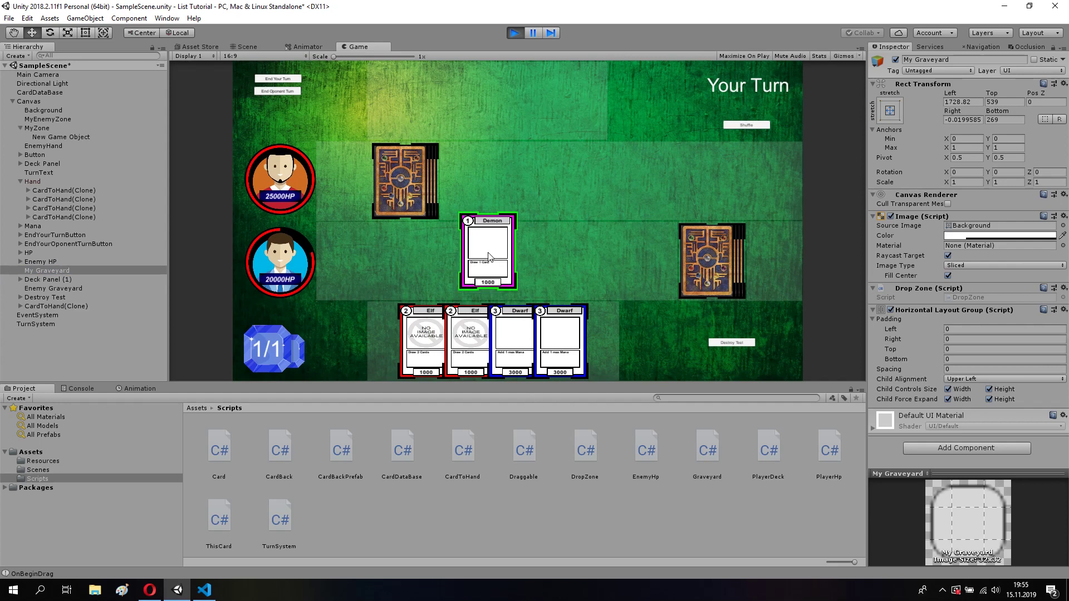
{"action": "left_click", "coordinate": [282, 88]}
{"action": "left_click", "coordinate": [279, 92]}
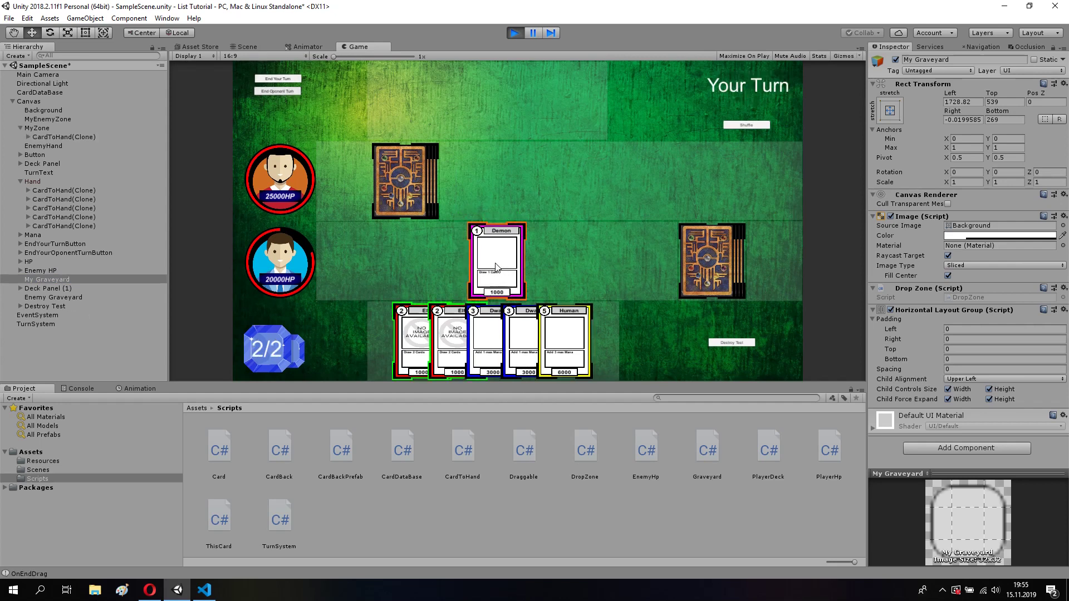
{"action": "left_click_drag", "start_coordinate": [411, 334], "coordinate": [421, 257]}
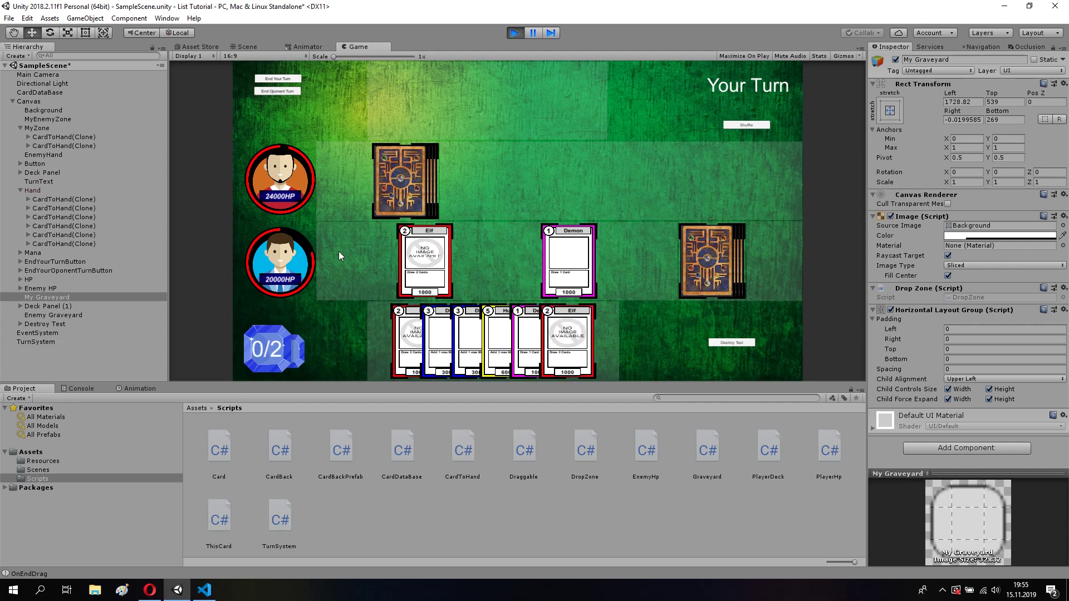
{"action": "left_click", "coordinate": [277, 79]}
{"action": "left_click", "coordinate": [277, 92]}
Attack the enemy avatar with the Elf and Demon, then play the Dwarf card.
{"action": "left_click", "coordinate": [403, 257]}
{"action": "left_click", "coordinate": [297, 187]}
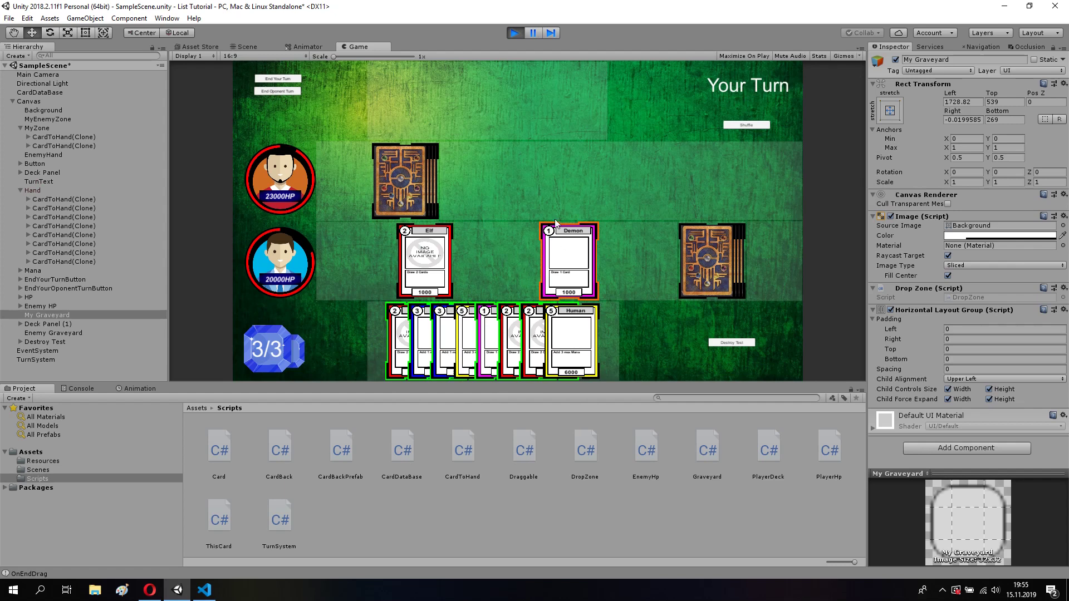
{"action": "left_click", "coordinate": [430, 195]}
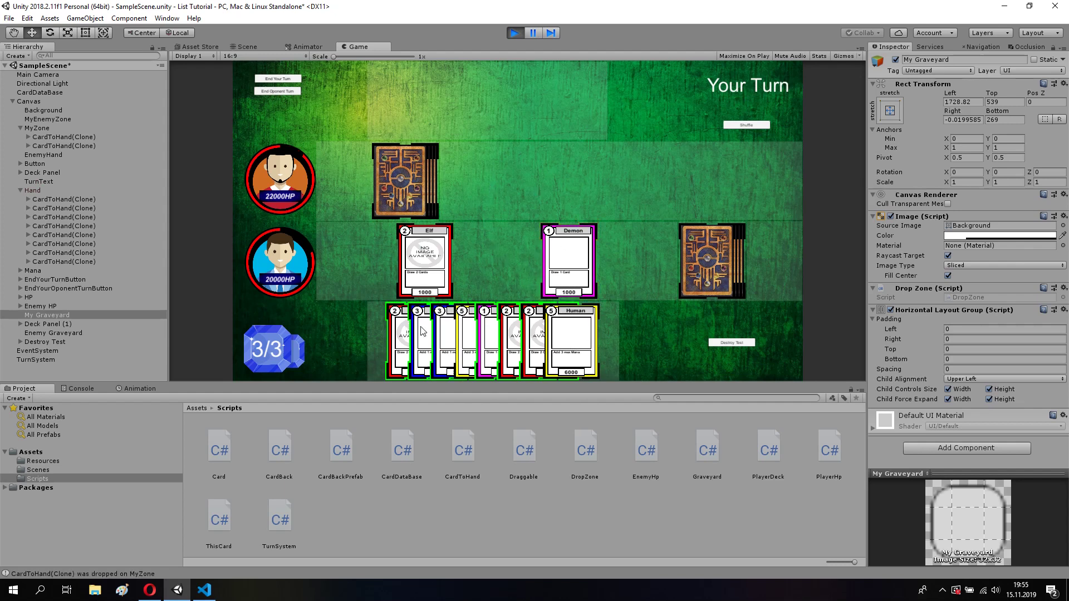
{"action": "left_click_drag", "start_coordinate": [421, 335], "coordinate": [490, 261]}
{"action": "left_click", "coordinate": [278, 80]}
{"action": "left_click", "coordinate": [272, 93]}
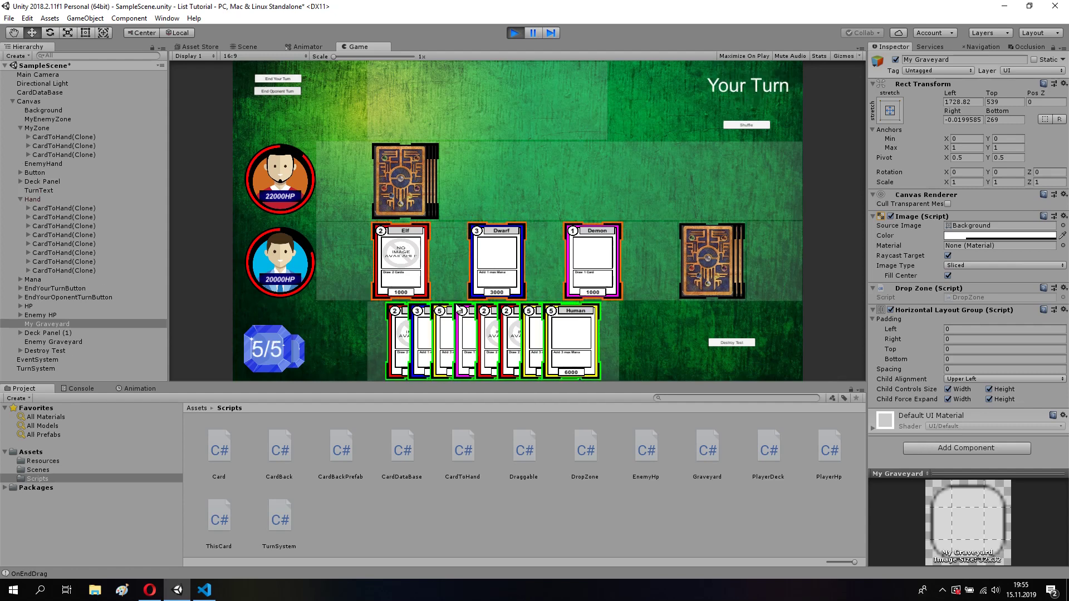
Play the Human card, attack with Dwarf, Demon and Elf, then stop the game.
{"action": "left_click_drag", "start_coordinate": [448, 330], "coordinate": [445, 263]}
{"action": "left_click_drag", "start_coordinate": [529, 262], "coordinate": [311, 206]}
{"action": "left_click_drag", "start_coordinate": [579, 262], "coordinate": [290, 185]}
{"action": "left_click_drag", "start_coordinate": [389, 259], "coordinate": [277, 177]}
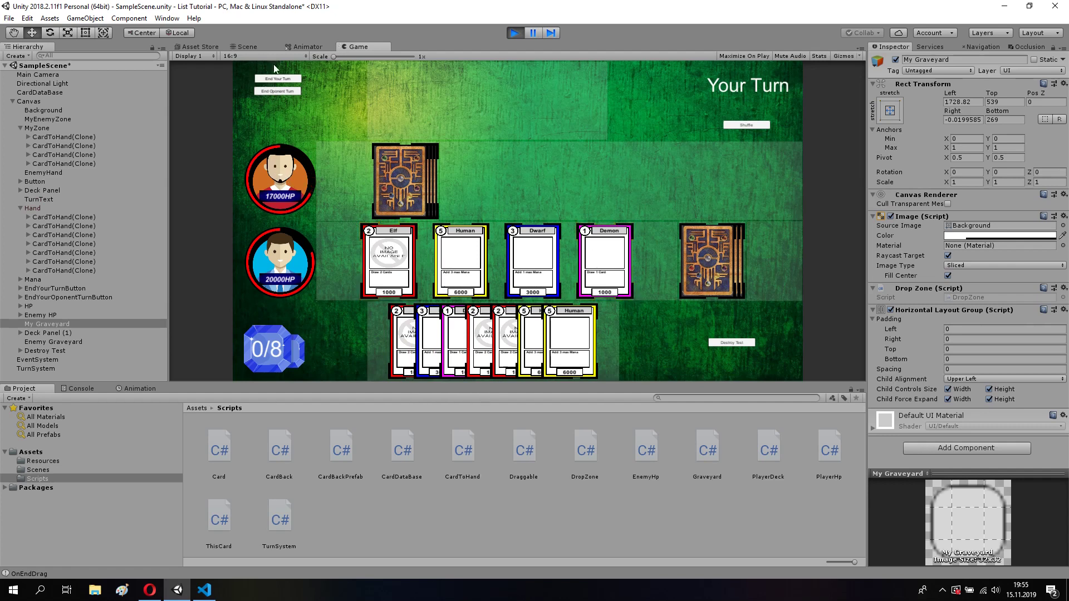
{"action": "left_click", "coordinate": [248, 48]}
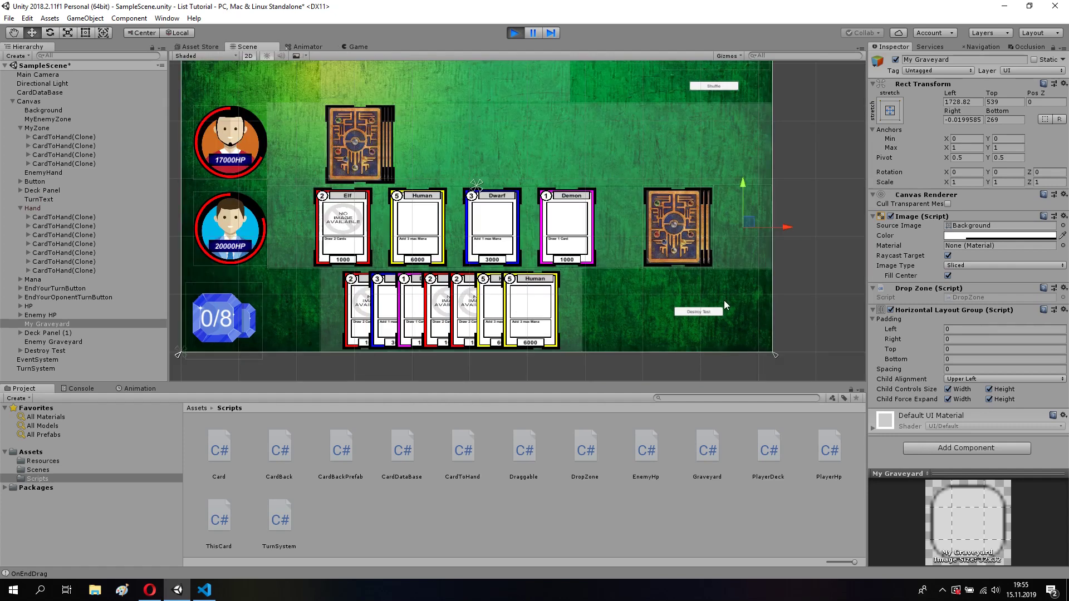
{"action": "left_click", "coordinate": [513, 33]}
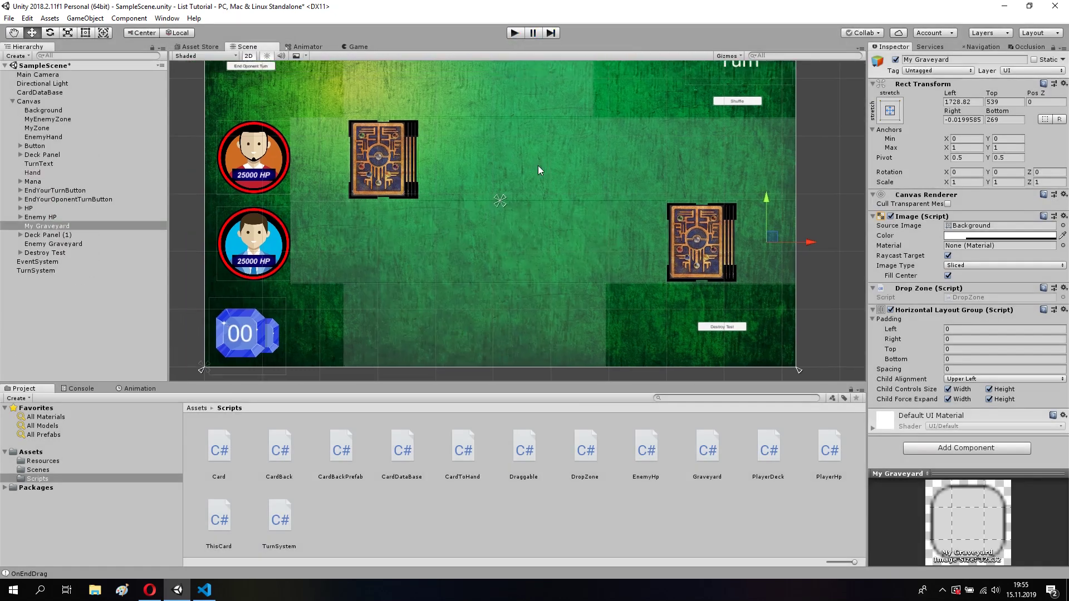
Give the Destroy Test label font size 20, dark red colour 271919 and Bold And Italic style.
{"action": "left_click", "coordinate": [20, 252]}
{"action": "left_click", "coordinate": [59, 262]}
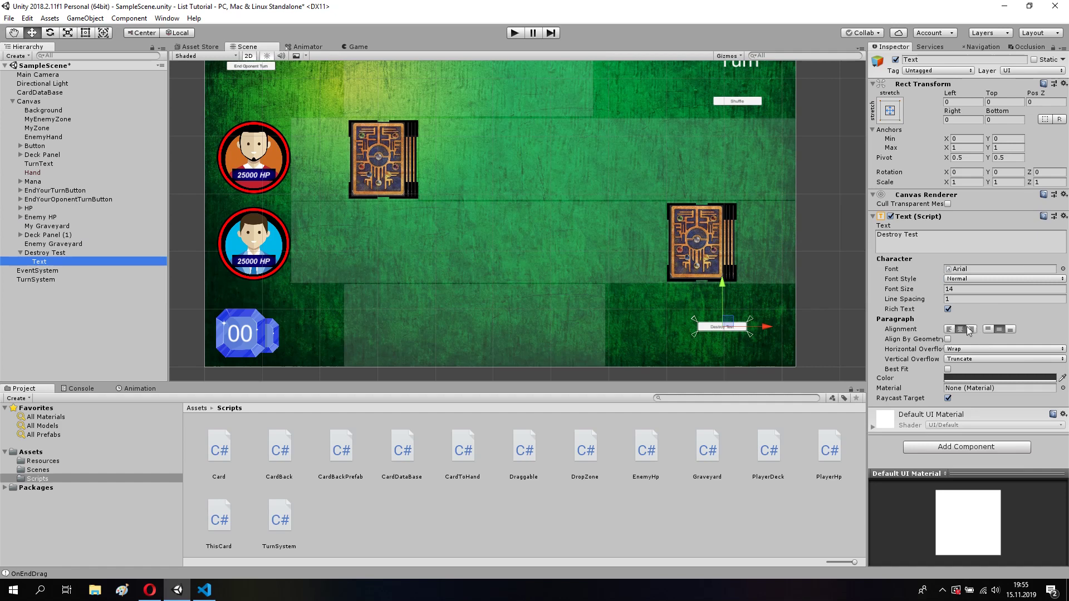
{"action": "left_click", "coordinate": [963, 288]}
{"action": "type", "text": "20"}
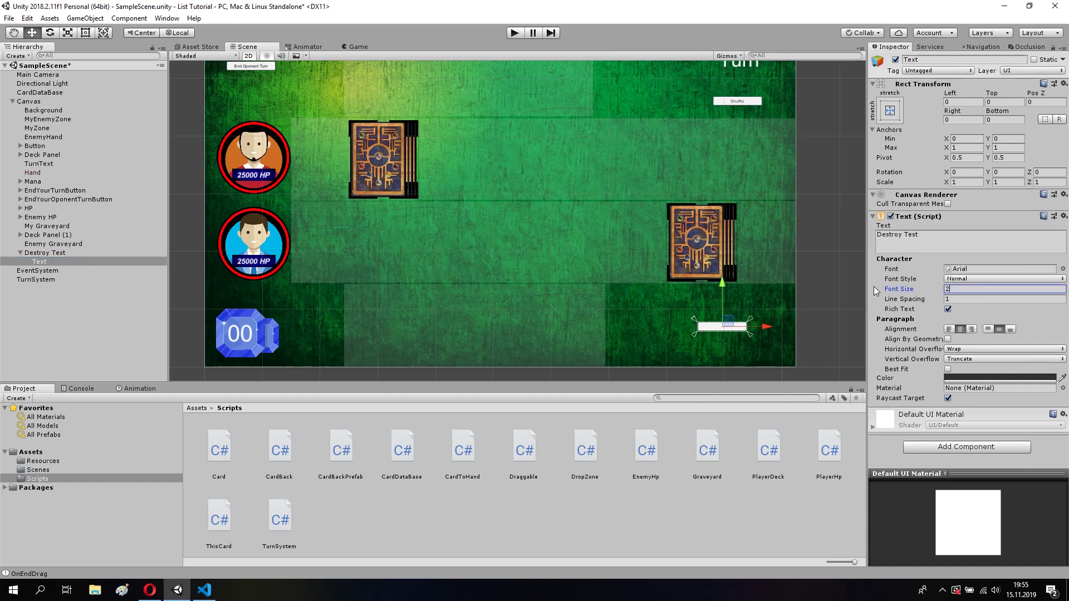
{"action": "left_click", "coordinate": [999, 377]}
{"action": "left_click", "coordinate": [123, 244]}
{"action": "left_click", "coordinate": [188, 129]}
{"action": "left_click", "coordinate": [1001, 280]}
{"action": "left_click", "coordinate": [987, 328]}
{"action": "left_click", "coordinate": [833, 268]}
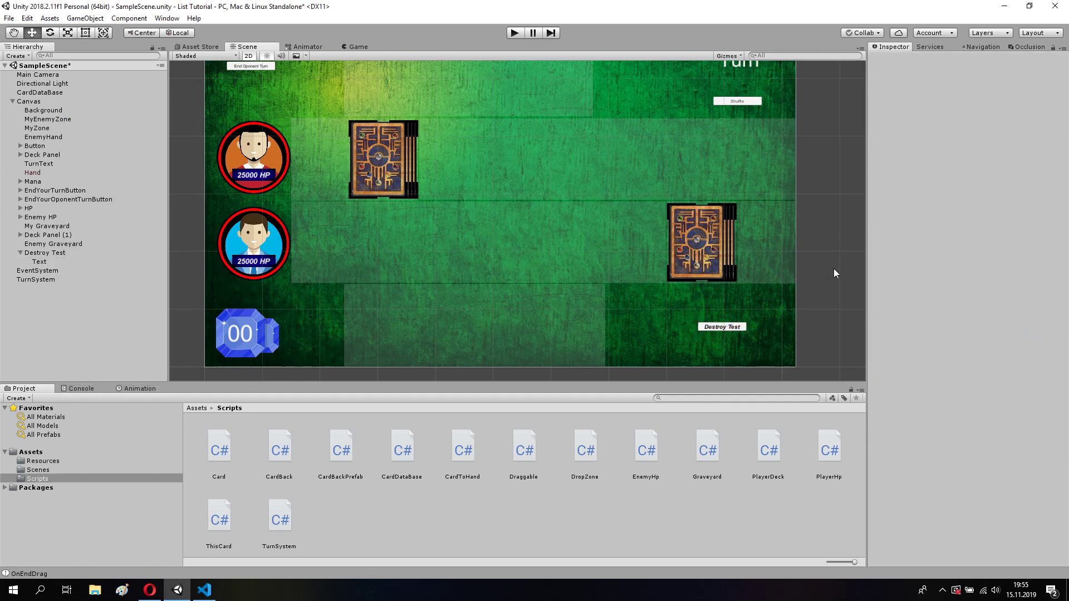
Check the Destroy Test button in the scene, then open the ThisCard script in the code editor.
{"action": "scroll", "coordinate": [767, 317], "scroll_direction": "up", "scroll_amount": 5}
{"action": "scroll", "coordinate": [536, 242], "scroll_direction": "down", "scroll_amount": 5}
{"action": "mouse_move", "coordinate": [536, 242]}
{"action": "middle_mouse_down"}
{"action": "mouse_move", "coordinate": [552, 243]}
{"action": "mouse_move", "coordinate": [519, 212]}
{"action": "middle_mouse_up"}
{"action": "scroll", "coordinate": [519, 212], "scroll_direction": "down", "scroll_amount": 2}
{"action": "scroll", "coordinate": [524, 220], "scroll_direction": "down", "scroll_amount": 2}
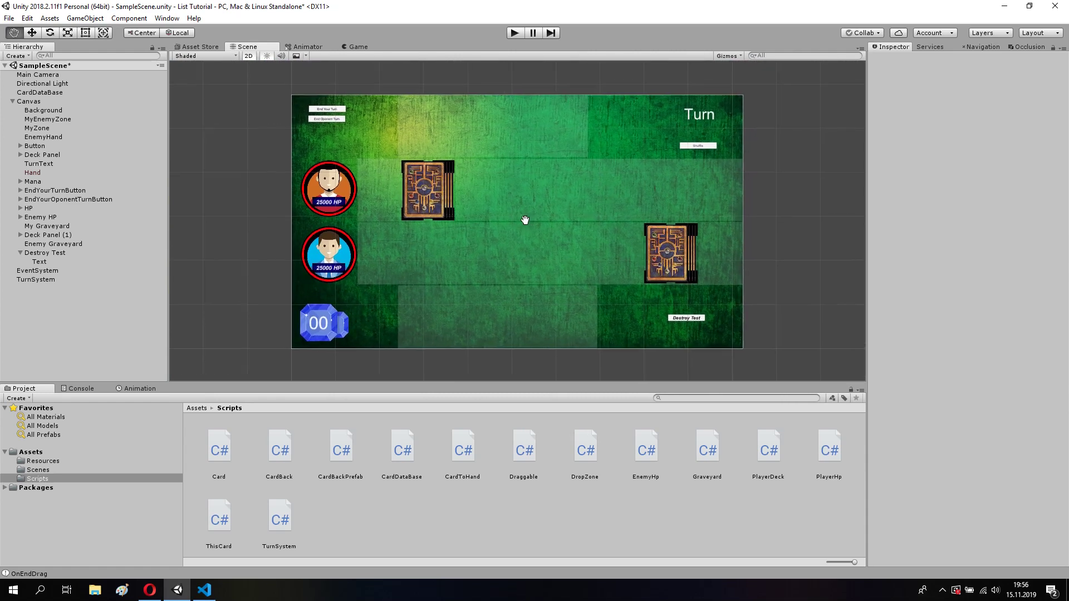
{"action": "left_click", "coordinate": [677, 319]}
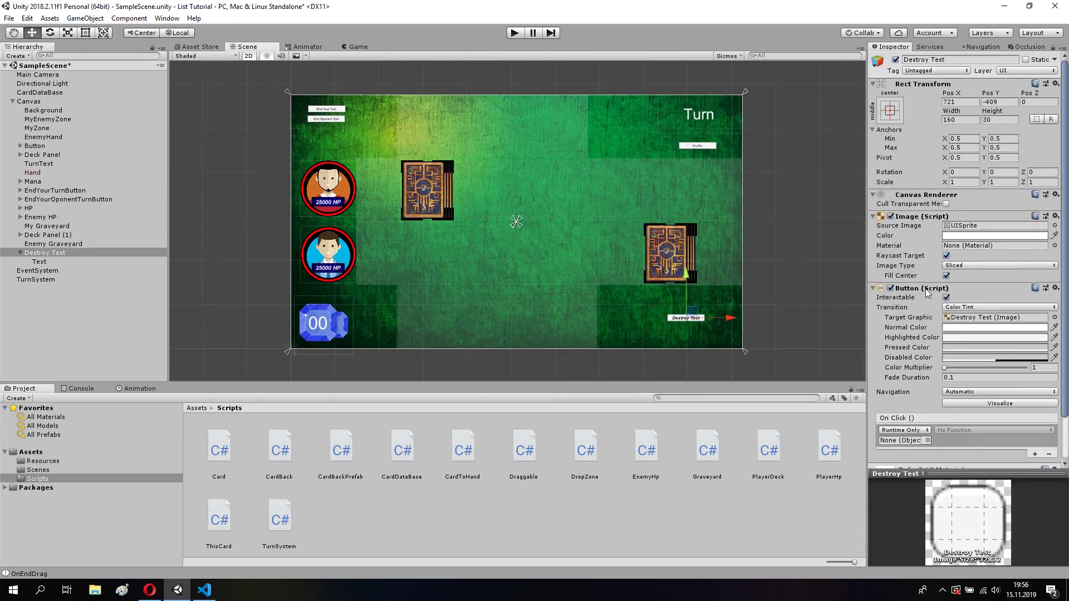
{"action": "left_click", "coordinate": [822, 225]}
{"action": "middle_click_drag", "start_coordinate": [519, 154], "coordinate": [527, 152]}
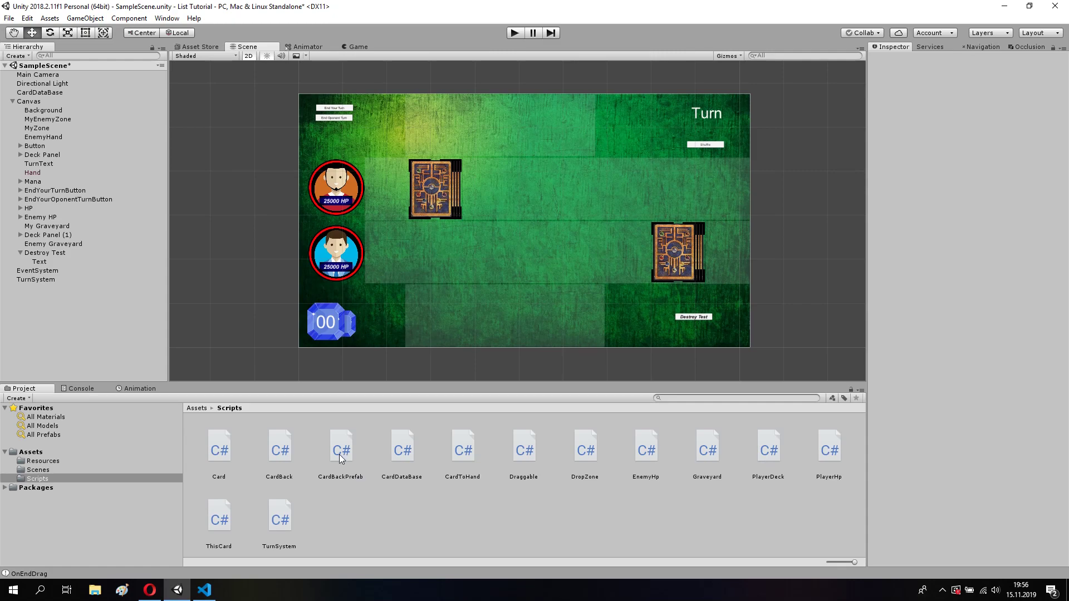
{"action": "left_click", "coordinate": [230, 516]}
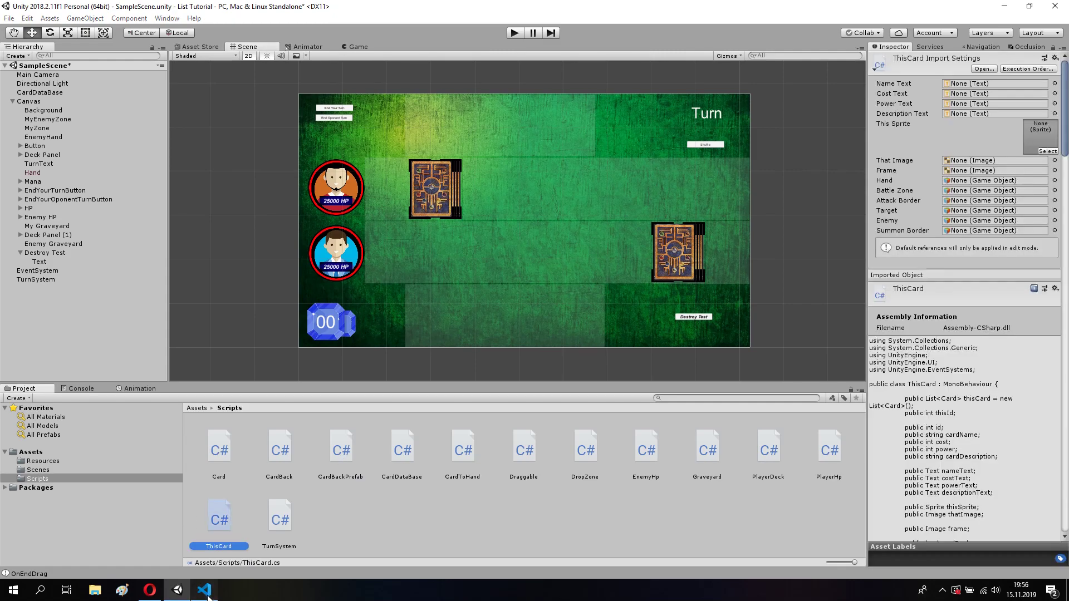
{"action": "left_click", "coordinate": [208, 598]}
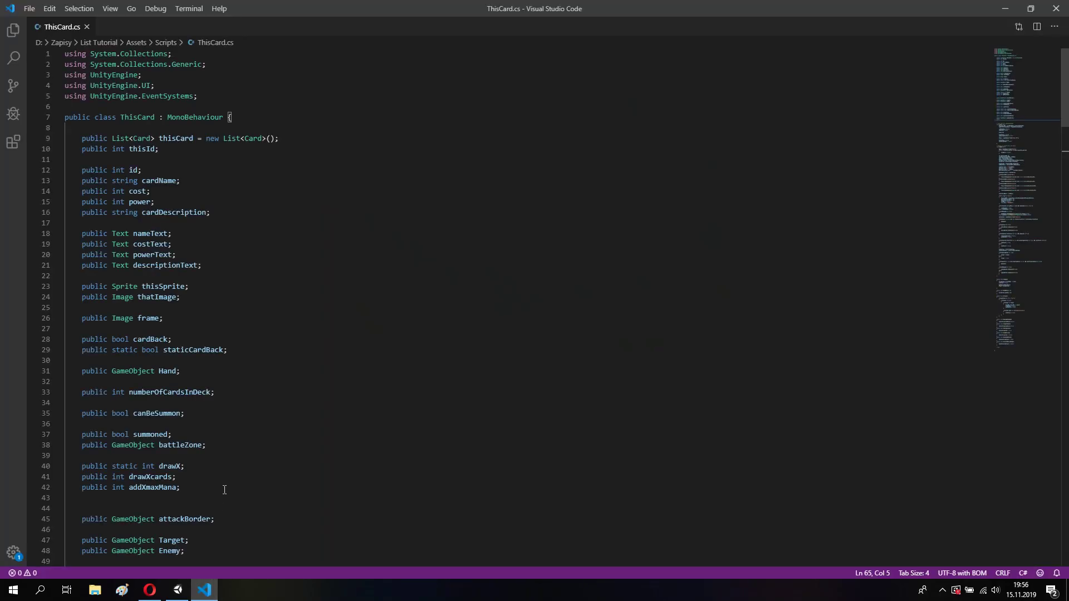
Add a public bool canBeDestroyed field below the //new comment.
{"action": "scroll", "coordinate": [224, 489], "scroll_direction": "down", "scroll_amount": 12}
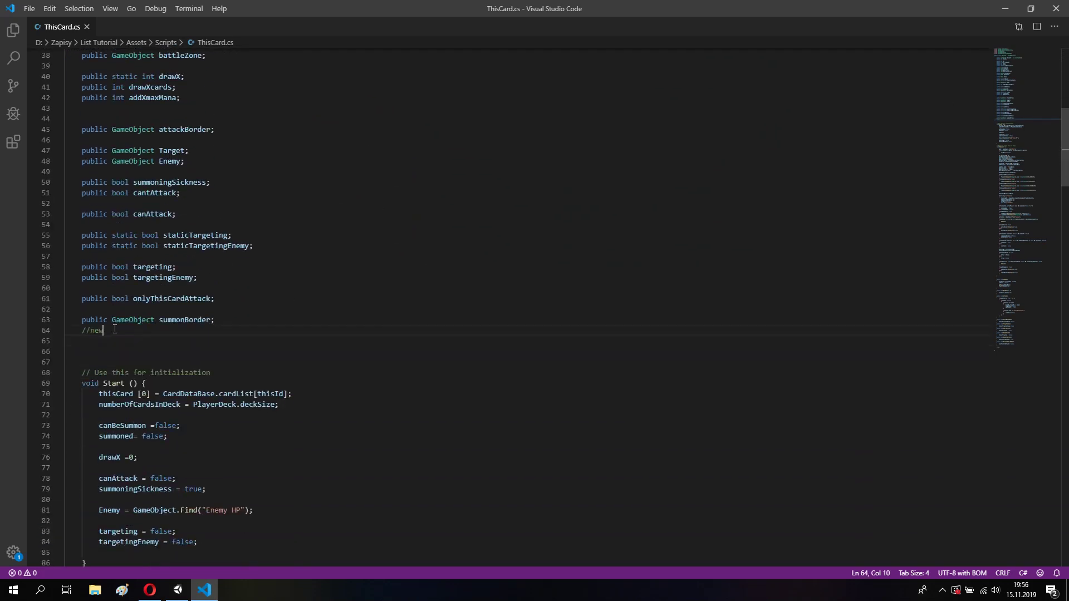
{"action": "key", "text": "Return"}
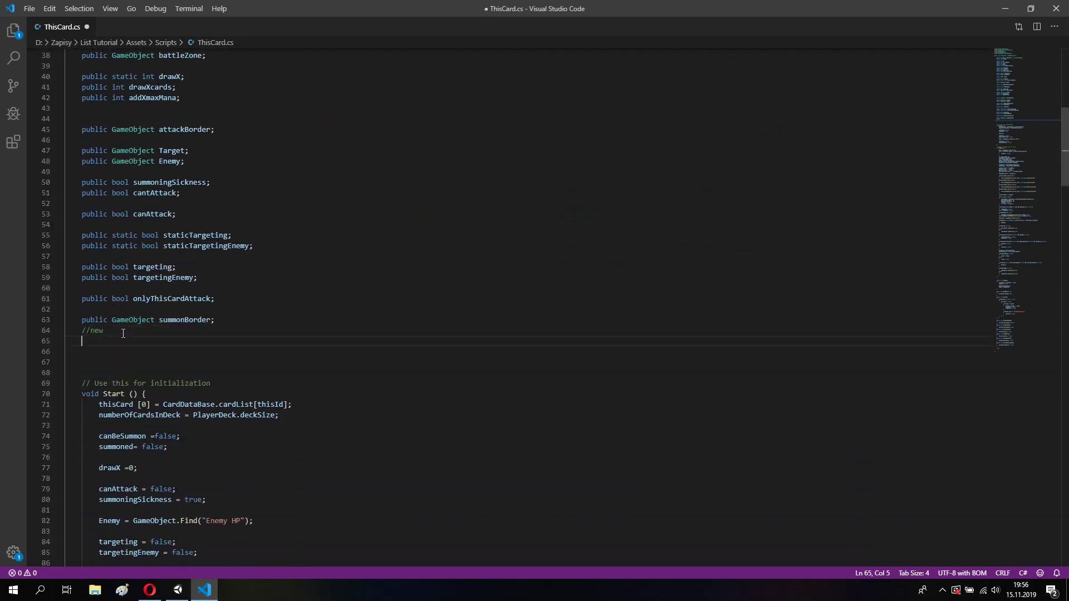
{"action": "type", "text": "public bool"}
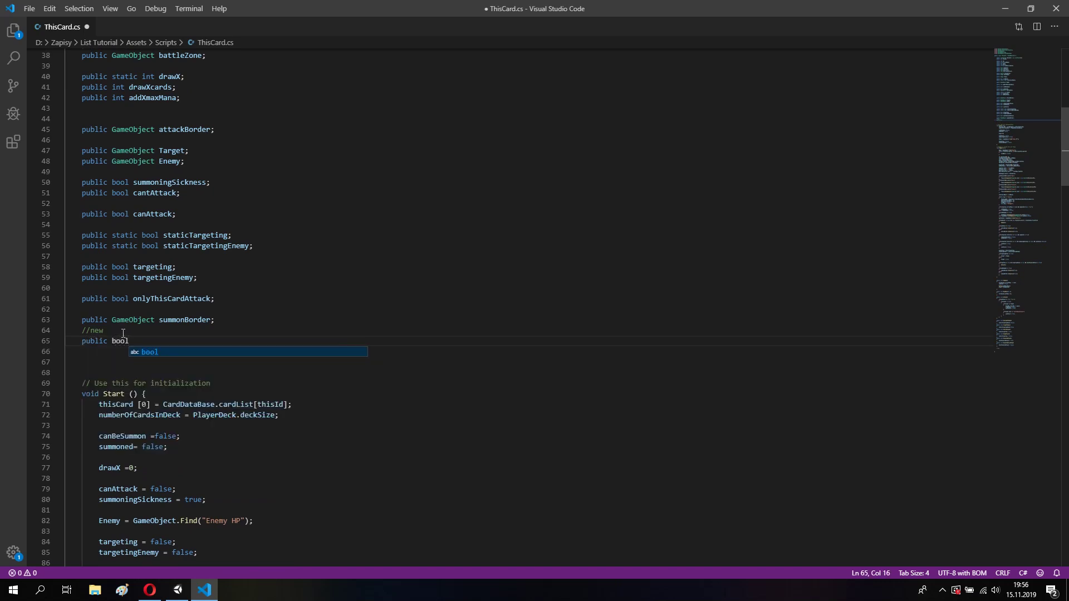
{"action": "type", "text": " can"}
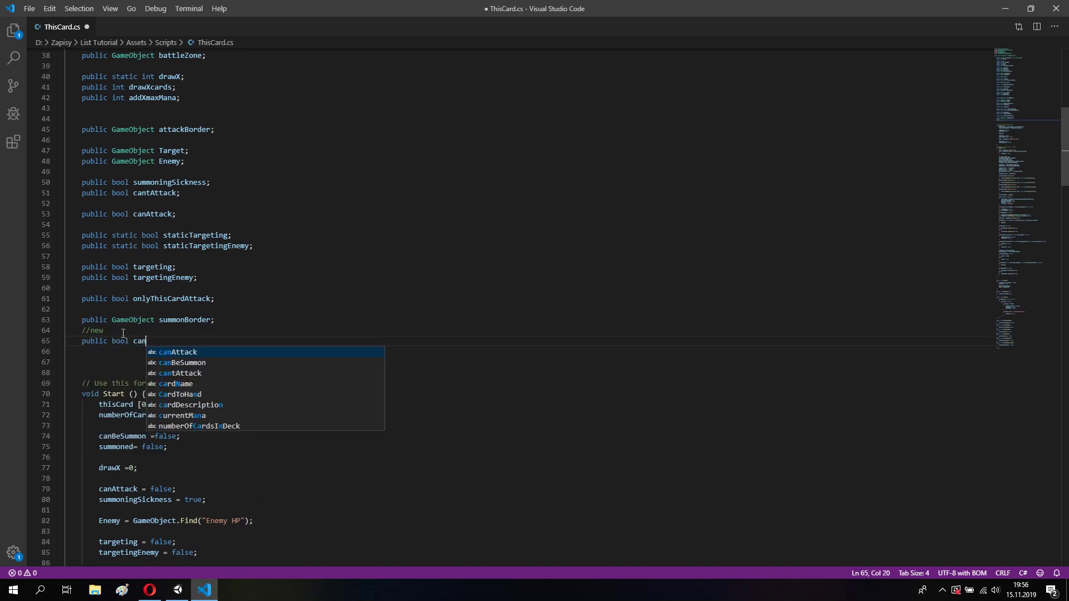
{"action": "type", "text": "BeDestr"}
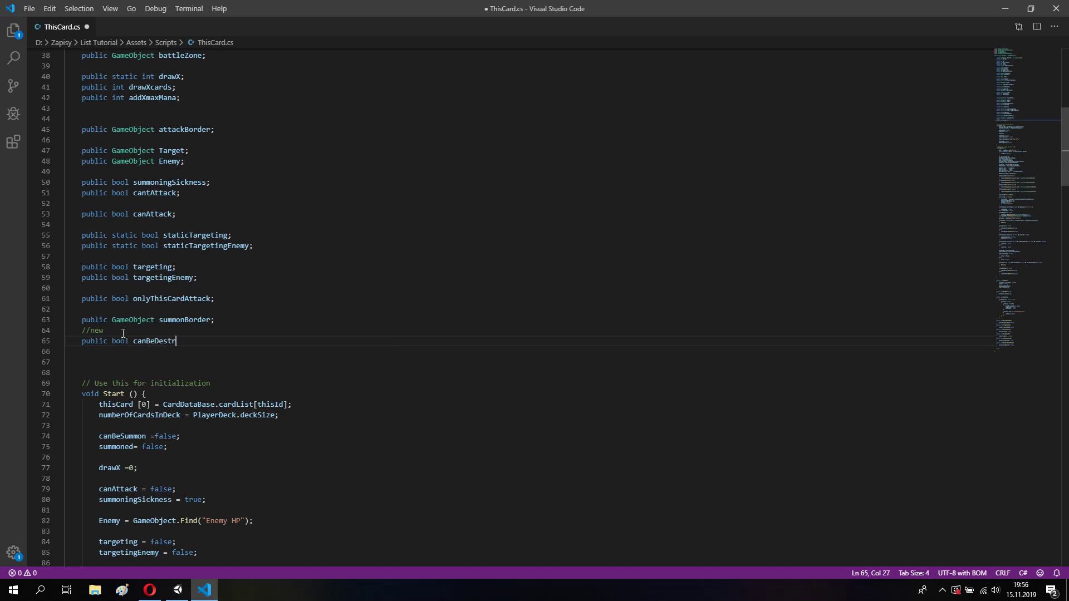
{"action": "type", "text": "oyed;"}
{"action": "key", "text": "Return"}
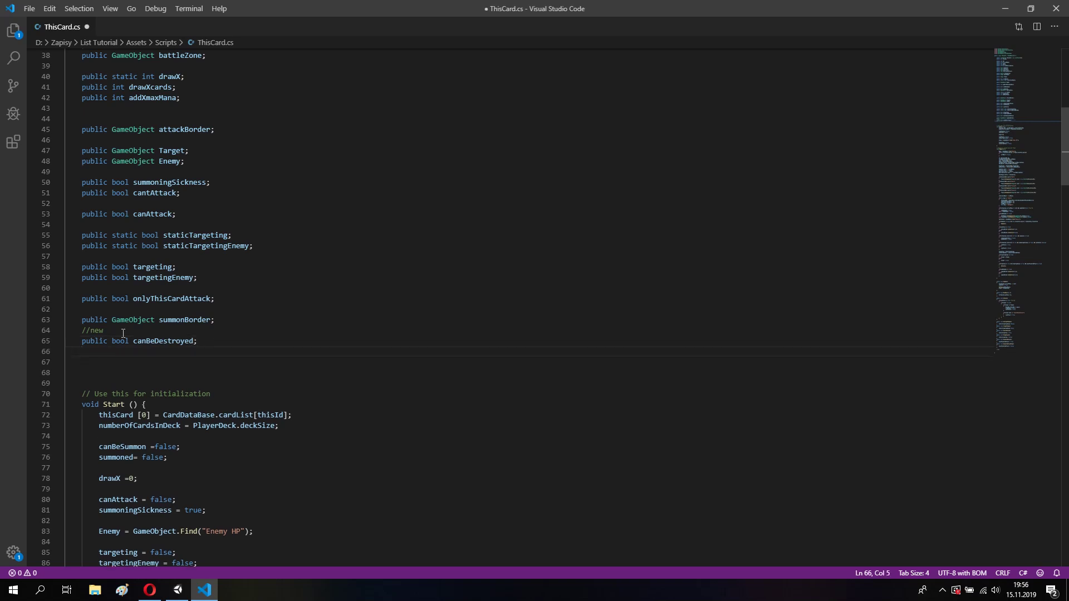
Declare a public GameObject Graveyard field and save.
{"action": "type", "text": "public bool "}
{"action": "type", "text": "Gam"}
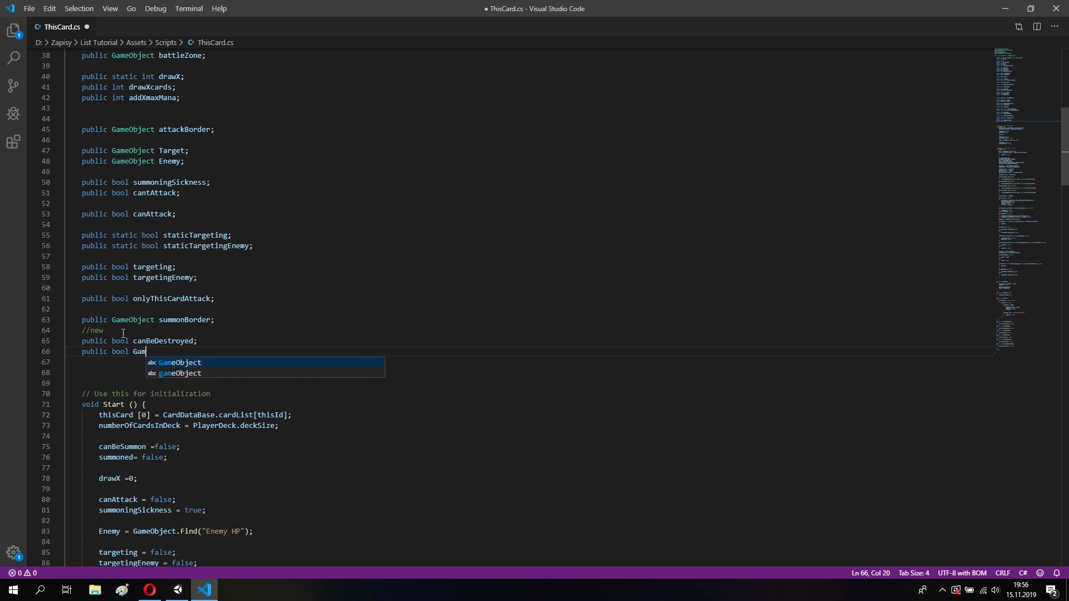
{"action": "key", "text": "Tab"}
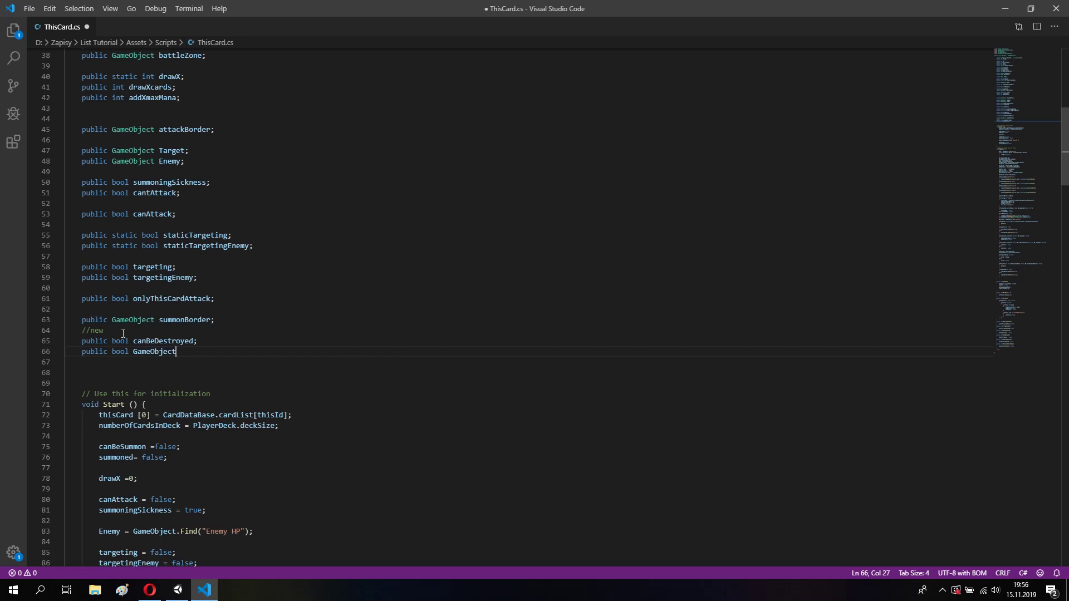
{"action": "key", "text": "BackSpace"}
{"action": "key", "text": "BackSpace"}
{"action": "key", "text": "BackSpace"}
{"action": "type", "text": "G"}
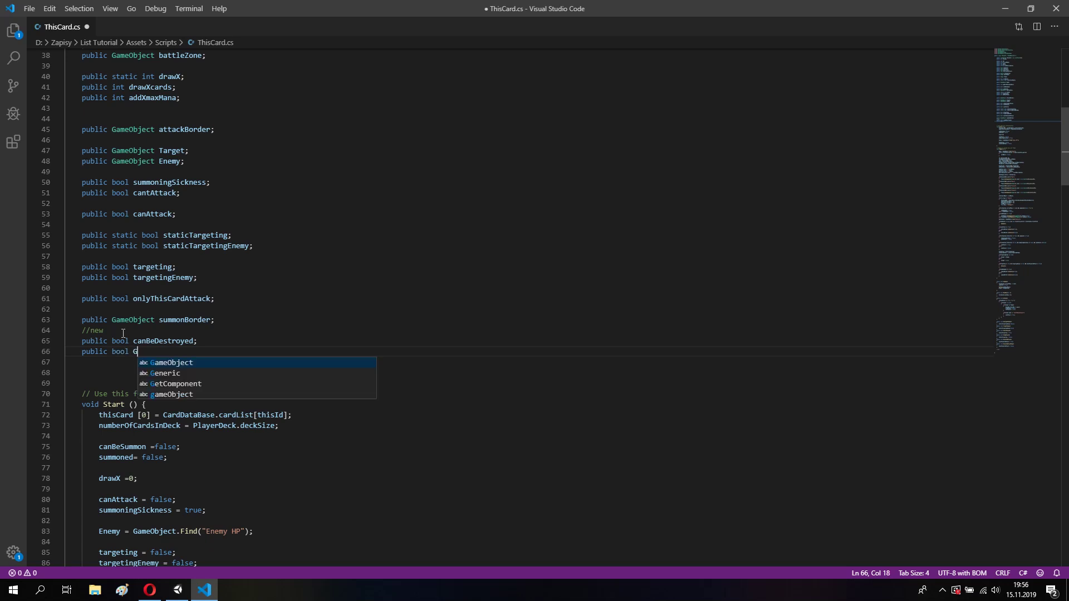
{"action": "type", "text": "raveyard;"}
{"action": "key", "text": "Return"}
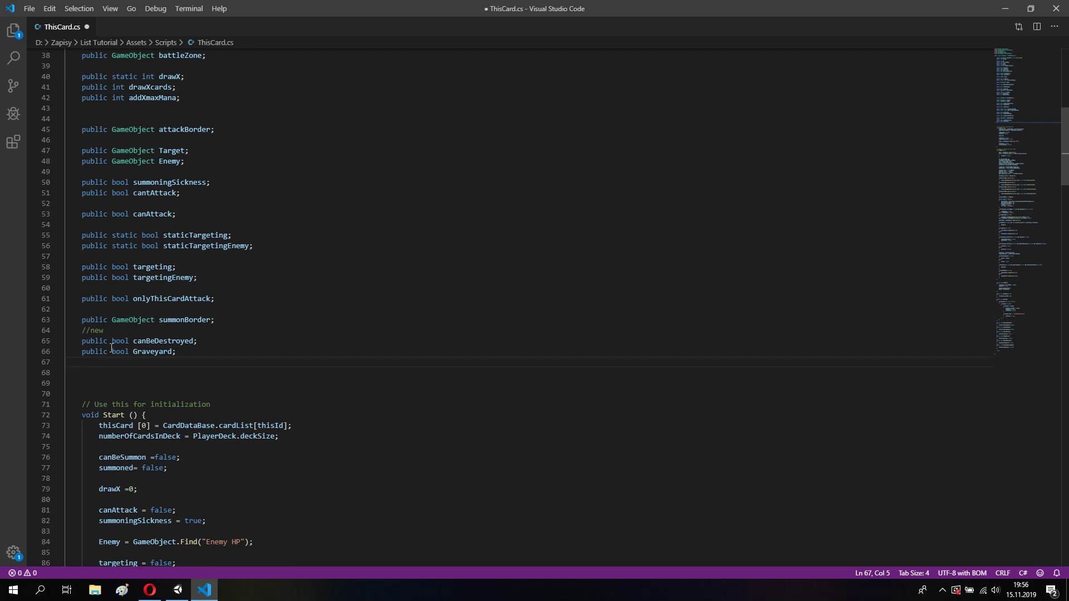
{"action": "left_click_drag", "start_coordinate": [112, 352], "coordinate": [128, 352]}
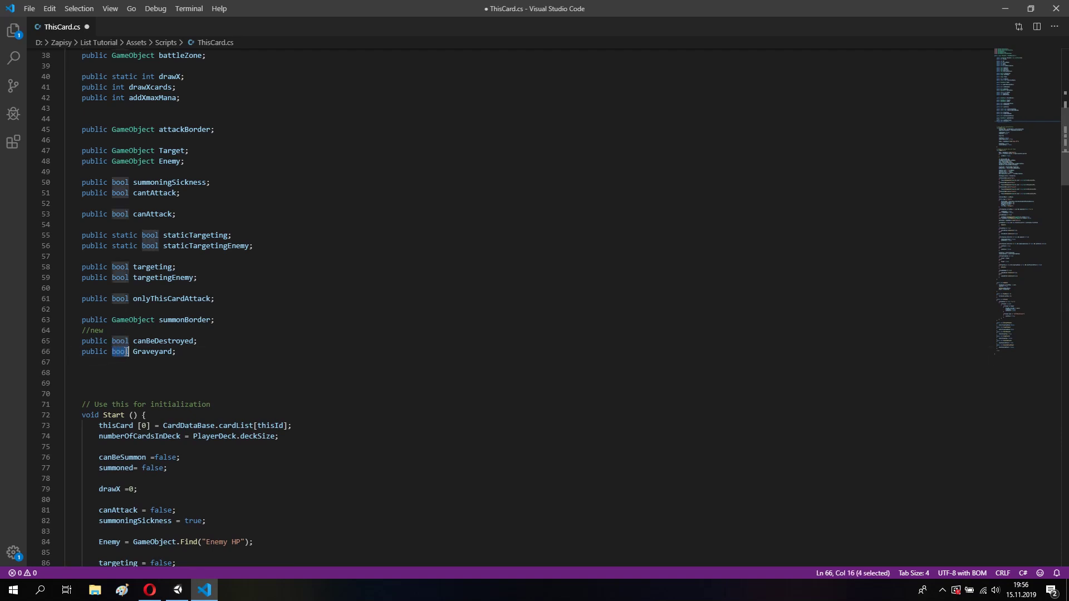
{"action": "type", "text": "Game"}
{"action": "key", "text": "Tab"}
{"action": "key", "text": "ctrl+s"}
Add a public bool beInGraveyard field below Graveyard and save.
{"action": "key", "text": "Return"}
{"action": "type", "text": "public bool beInGraveyard;"}
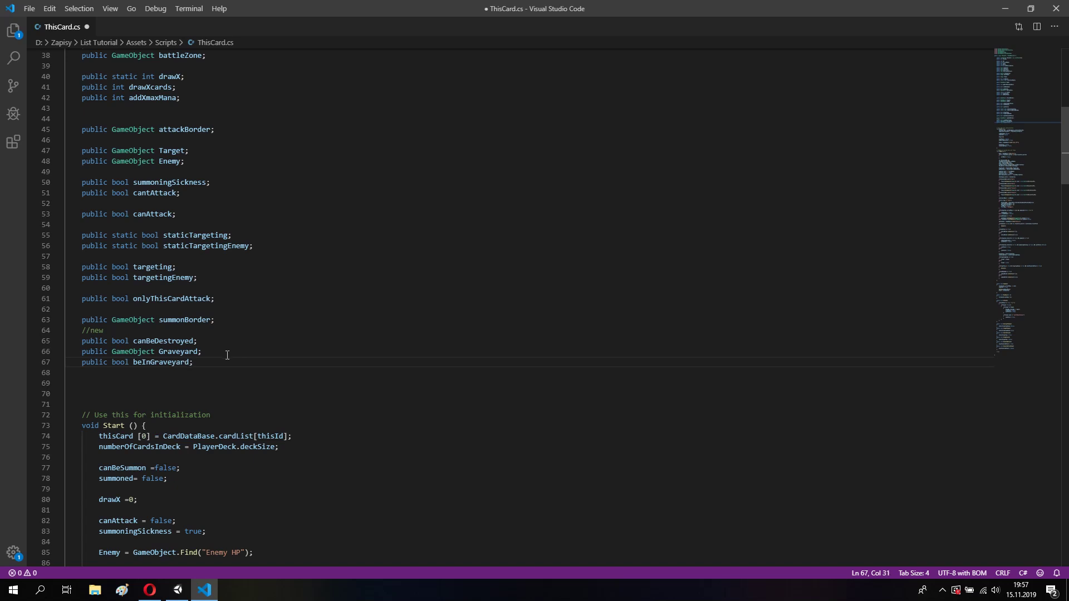
{"action": "key", "text": "ctrl+s"}
{"action": "scroll", "coordinate": [224, 348], "scroll_direction": "down", "scroll_amount": 1}
Scroll to the summon logic and highlight the canBeSummon = true and false statements.
{"action": "scroll", "coordinate": [225, 349], "scroll_direction": "down", "scroll_amount": 3}
{"action": "scroll", "coordinate": [223, 350], "scroll_direction": "down", "scroll_amount": 7}
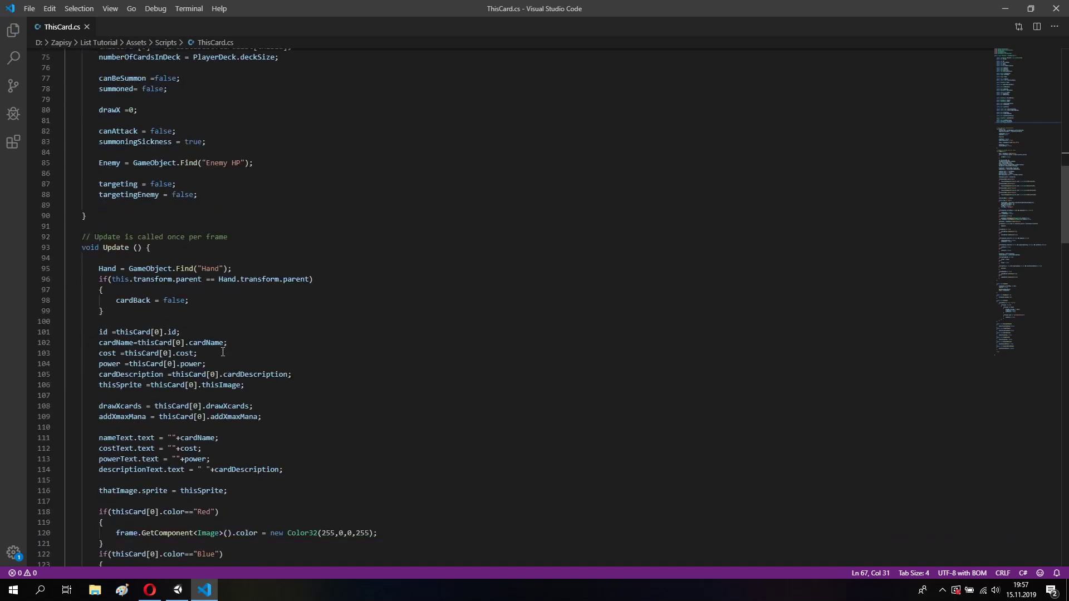
{"action": "scroll", "coordinate": [222, 352], "scroll_direction": "down", "scroll_amount": 3}
{"action": "scroll", "coordinate": [222, 352], "scroll_direction": "down", "scroll_amount": 3}
{"action": "scroll", "coordinate": [222, 352], "scroll_direction": "down", "scroll_amount": 4}
{"action": "scroll", "coordinate": [222, 352], "scroll_direction": "down", "scroll_amount": 4}
{"action": "scroll", "coordinate": [222, 352], "scroll_direction": "down", "scroll_amount": 1}
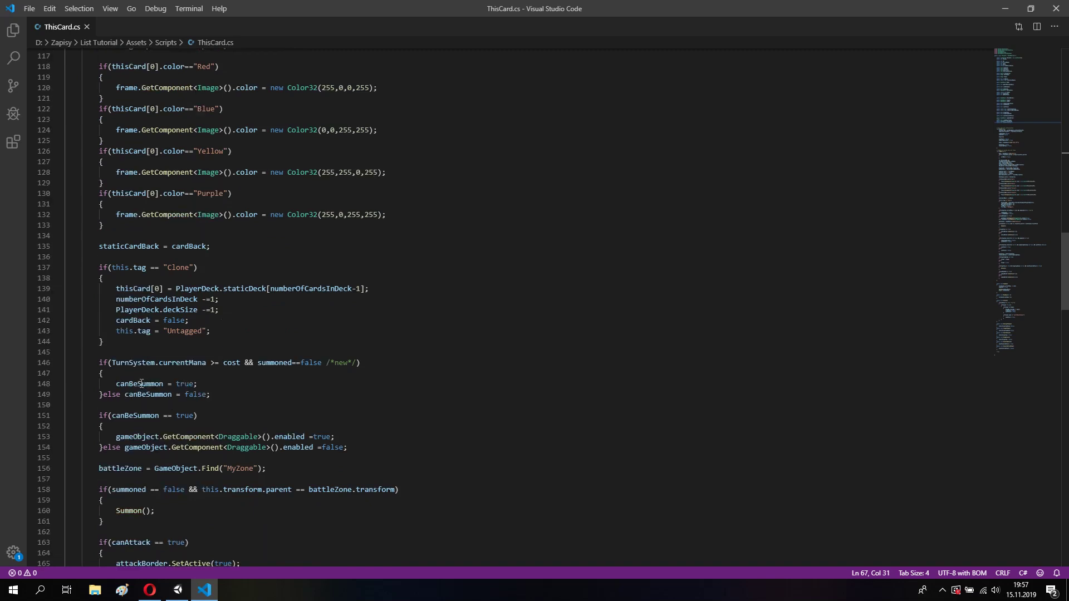
{"action": "left_click_drag", "start_coordinate": [116, 384], "coordinate": [202, 383]}
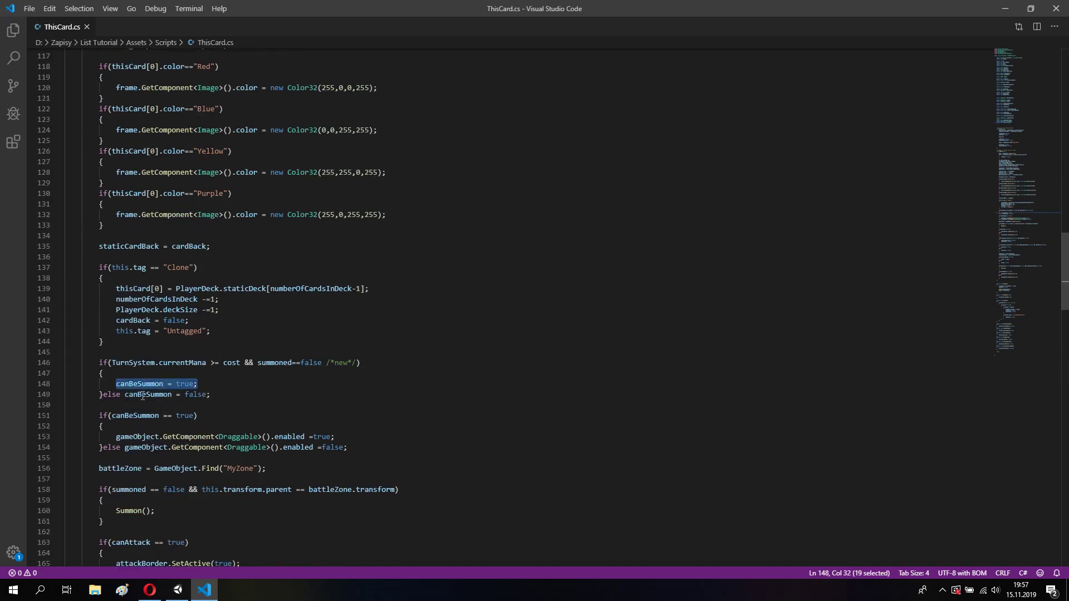
{"action": "left_click_drag", "start_coordinate": [125, 394], "coordinate": [210, 394]}
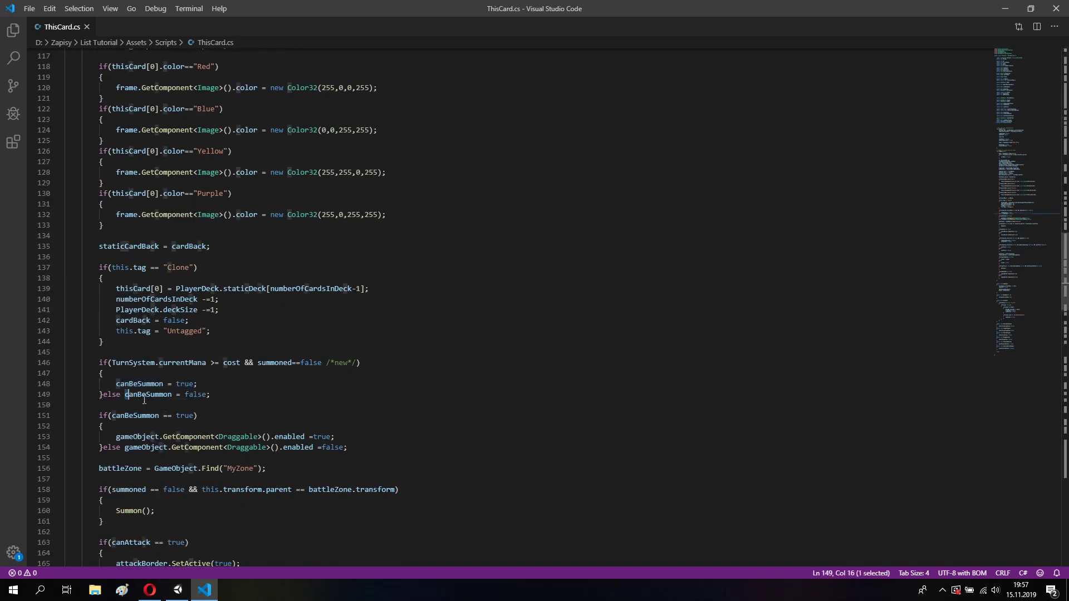
Append && beInGraveyard ==false to the summon condition on line 146 and save.
{"action": "left_click", "coordinate": [358, 363]}
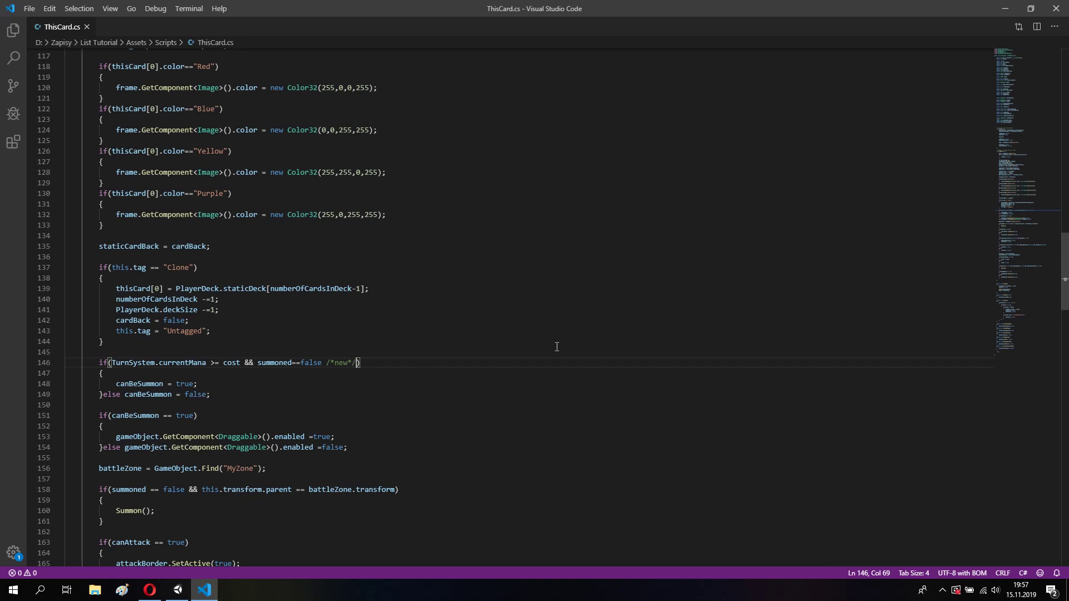
{"action": "type", "text": "&& be"}
{"action": "key", "text": "Tab"}
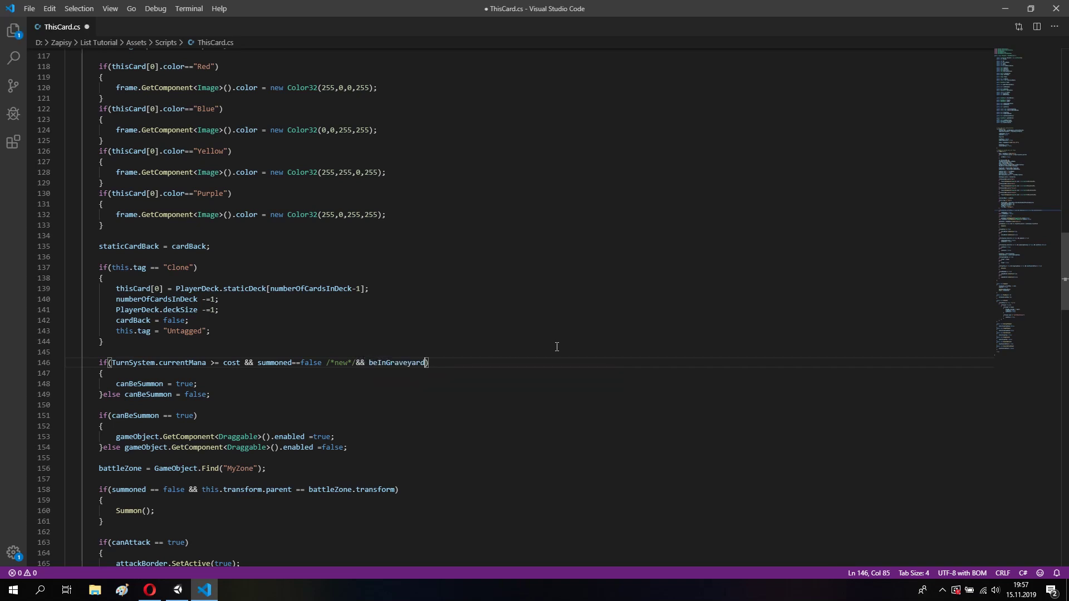
{"action": "type", "text": "=="}
{"action": "type", "text": "false"}
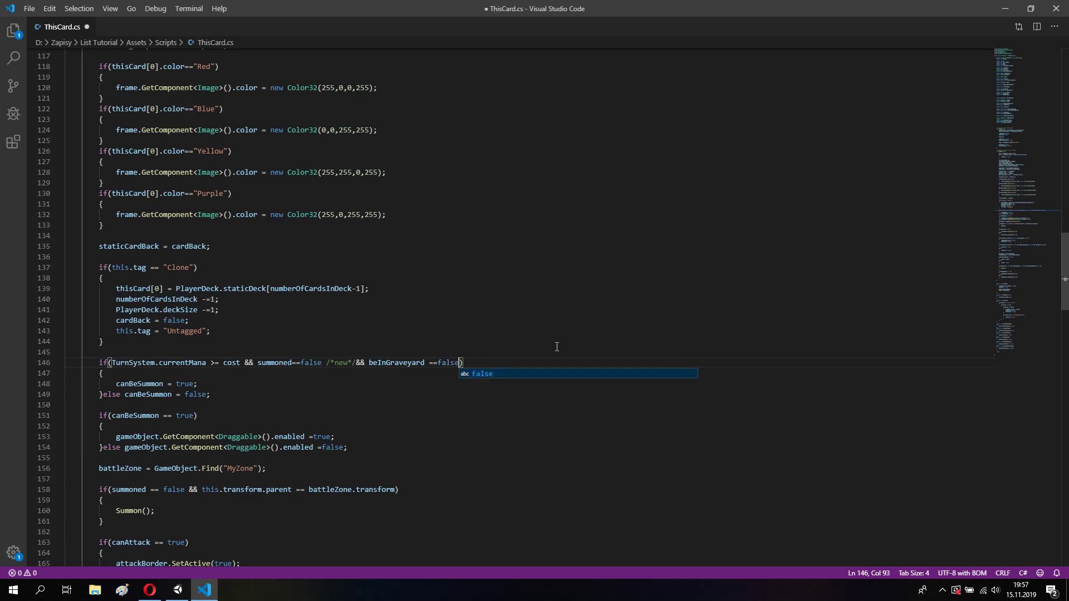
{"action": "key", "text": "ctrl+s"}
{"action": "left_click_drag", "start_coordinate": [356, 363], "coordinate": [464, 362]}
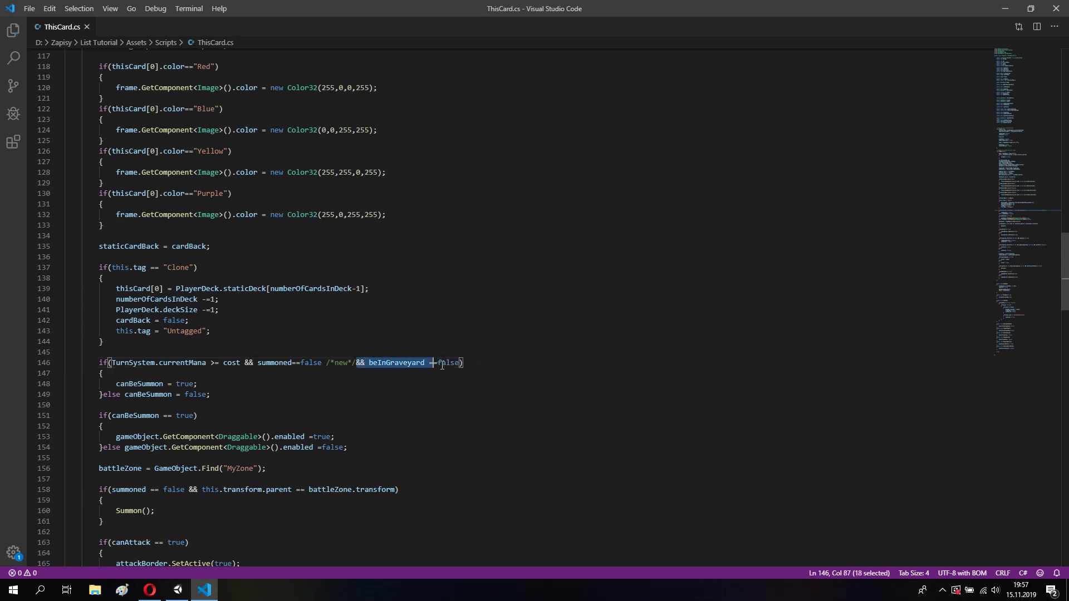
{"action": "left_click", "coordinate": [124, 385]}
{"action": "left_click", "coordinate": [232, 393]}
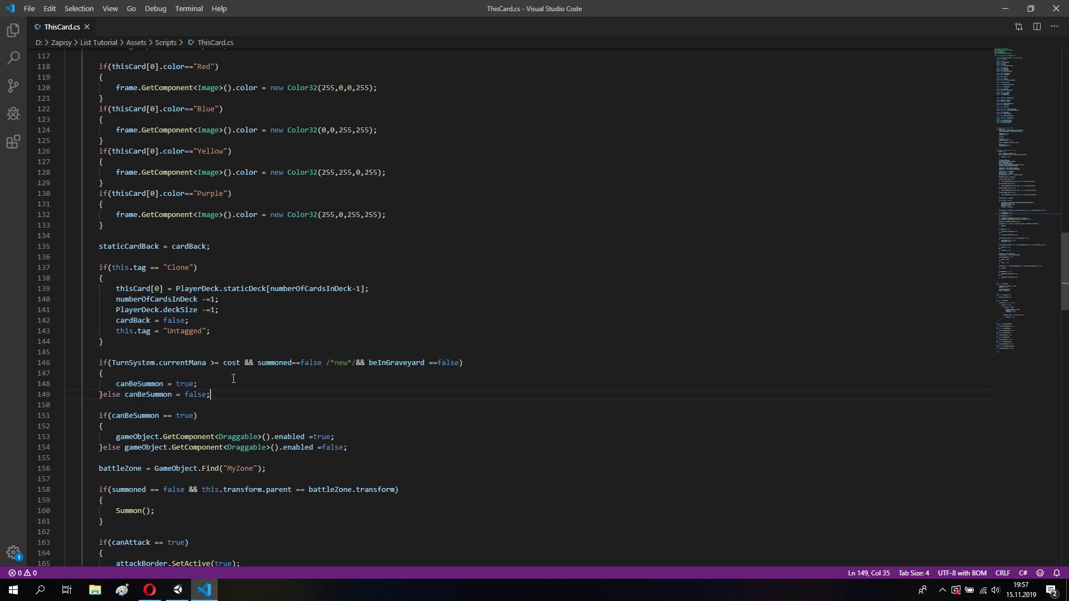
Append && summoned == true to the Attack() condition on line 229 and save.
{"action": "scroll", "coordinate": [234, 378], "scroll_direction": "down", "scroll_amount": 5}
{"action": "scroll", "coordinate": [234, 368], "scroll_direction": "down", "scroll_amount": 6}
{"action": "scroll", "coordinate": [234, 367], "scroll_direction": "down", "scroll_amount": 8}
{"action": "scroll", "coordinate": [234, 367], "scroll_direction": "down", "scroll_amount": 9}
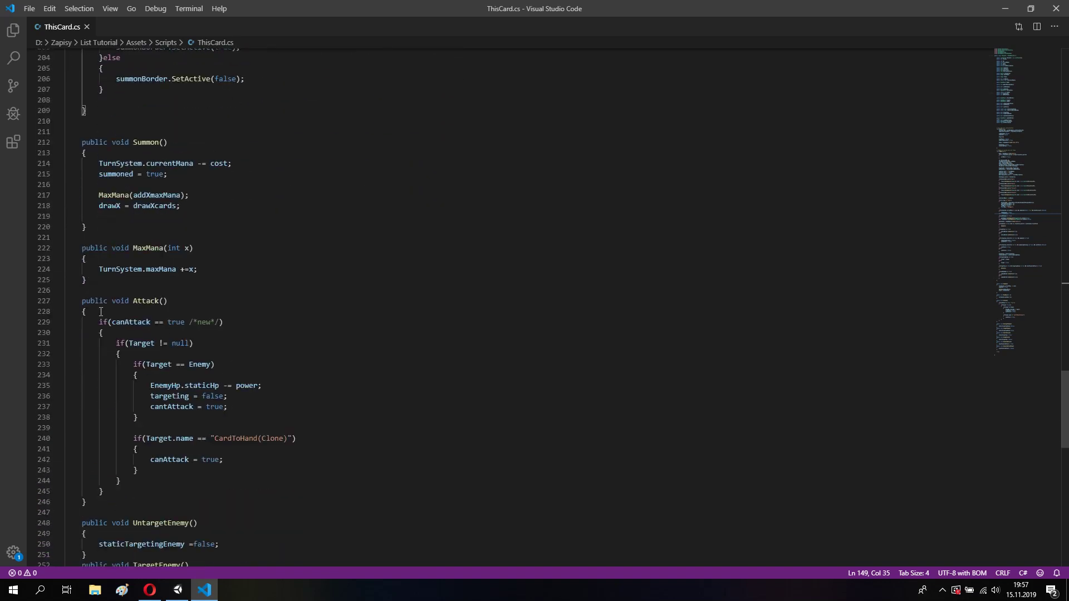
{"action": "left_click_drag", "start_coordinate": [84, 300], "coordinate": [174, 301]}
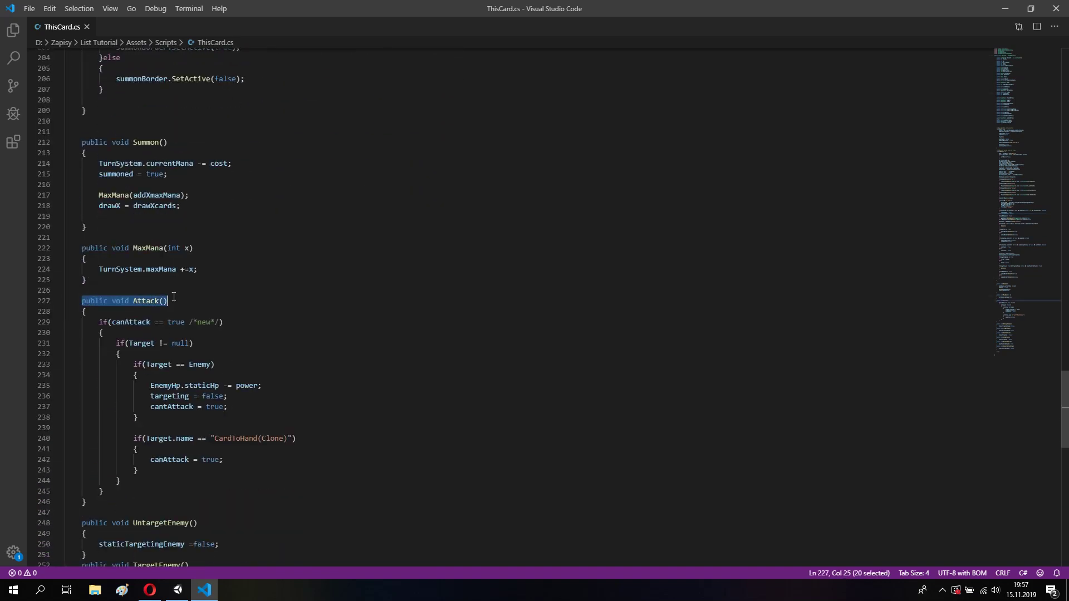
{"action": "left_click", "coordinate": [219, 322]}
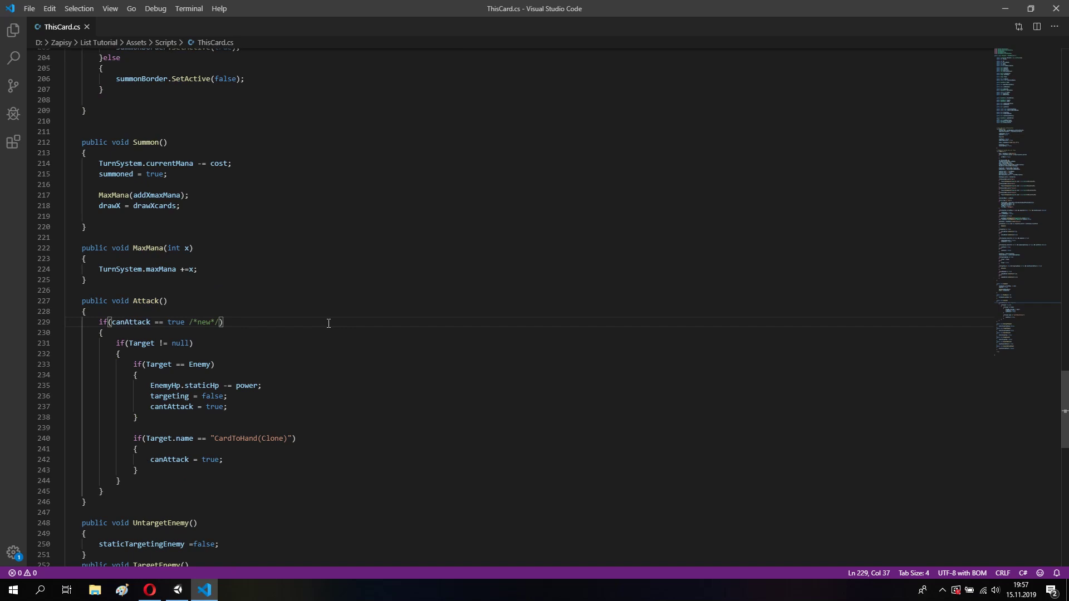
{"action": "type", "text": "&& sum"}
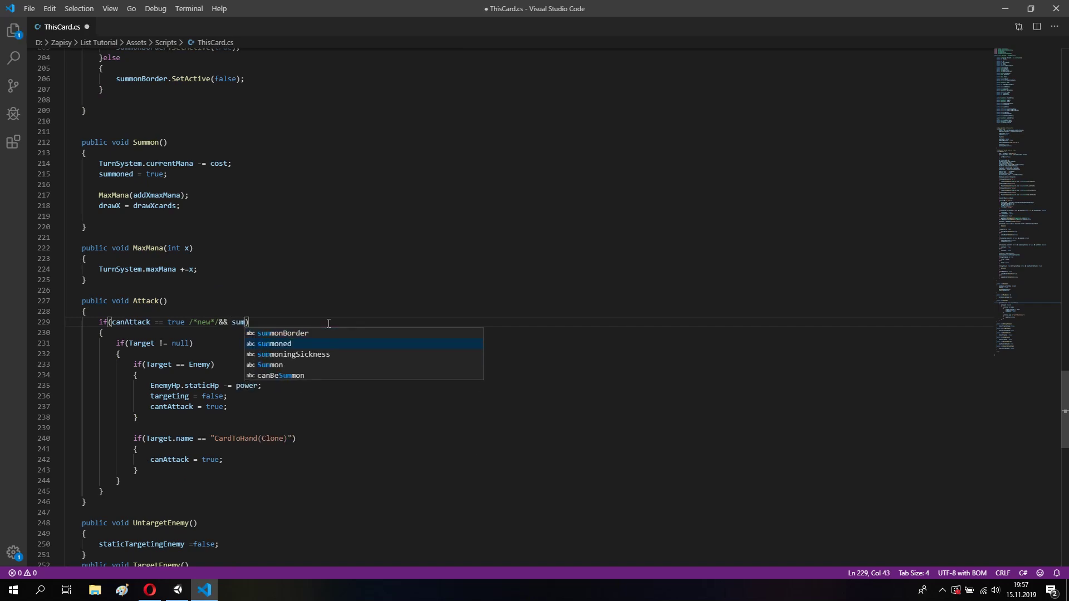
{"action": "type", "text": "moned"}
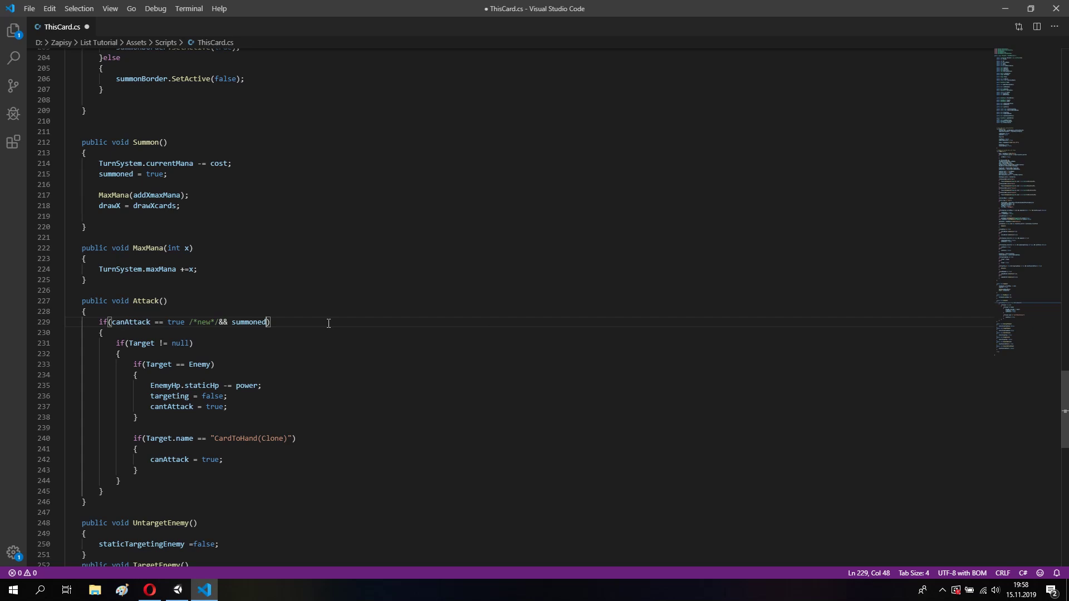
{"action": "type", "text": " == true"}
{"action": "key", "text": "ctrl+s"}
{"action": "left_click", "coordinate": [344, 318]}
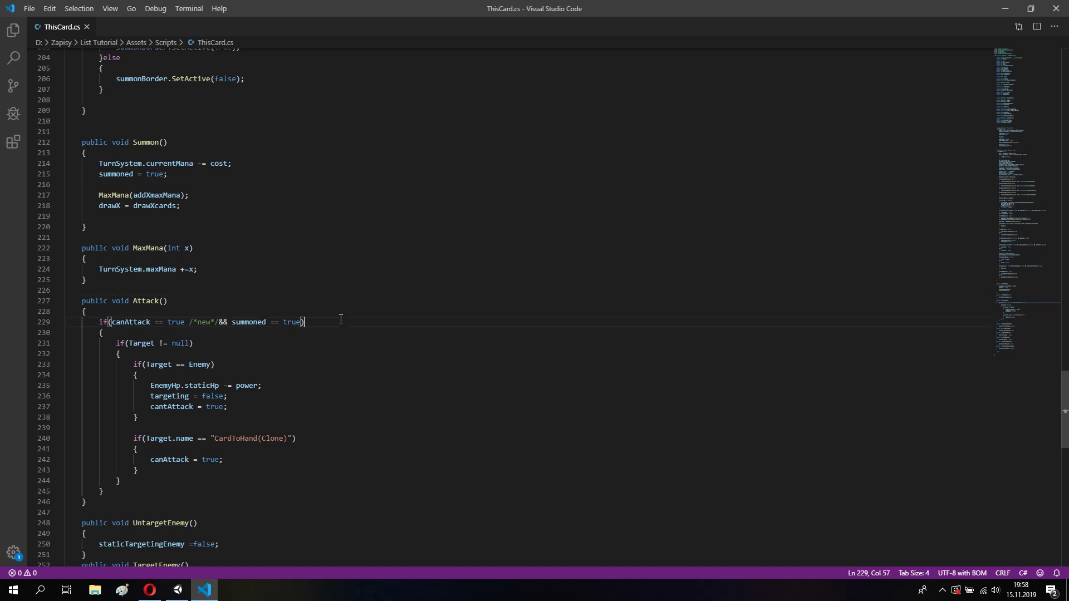
{"action": "scroll", "coordinate": [341, 318], "scroll_direction": "down", "scroll_amount": 6}
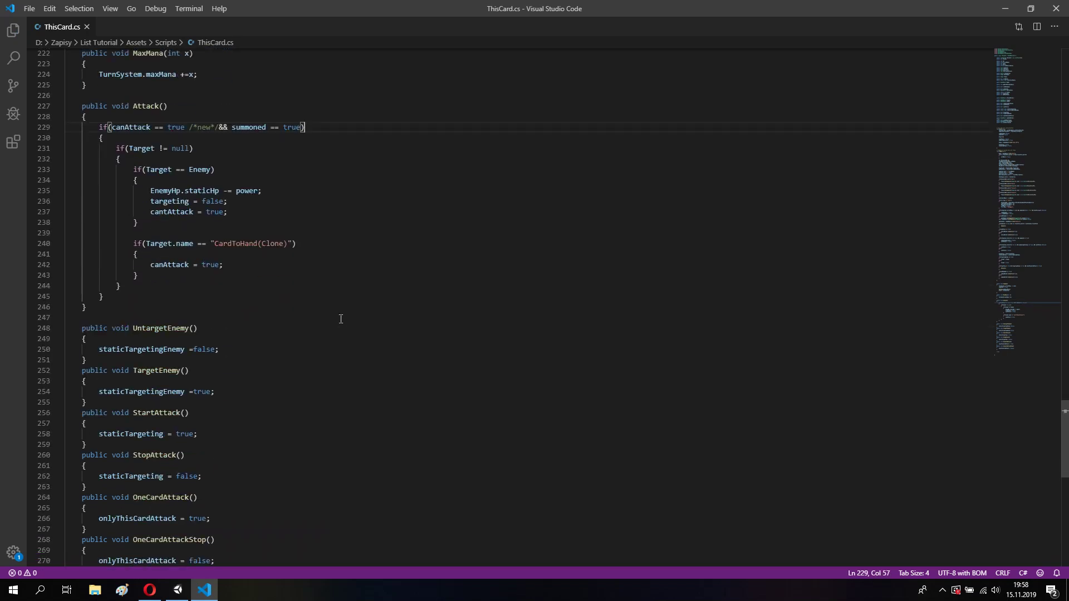
{"action": "scroll", "coordinate": [341, 318], "scroll_direction": "down", "scroll_amount": 8}
Create an empty public void Destroy() method near the end of the class and save.
{"action": "left_click", "coordinate": [87, 349]}
{"action": "type", "text": "public"}
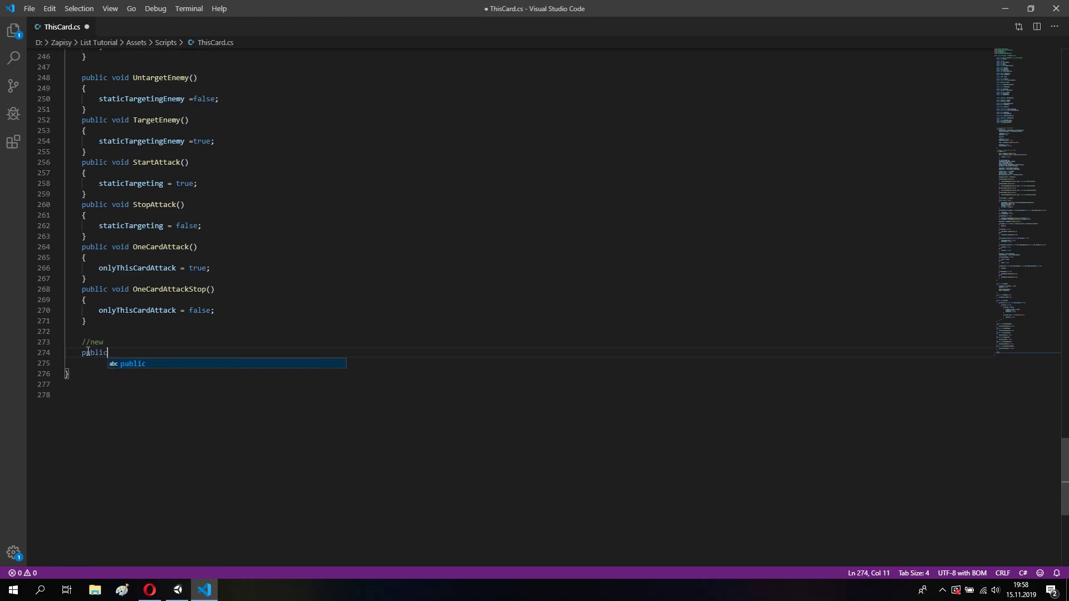
{"action": "type", "text": " void"}
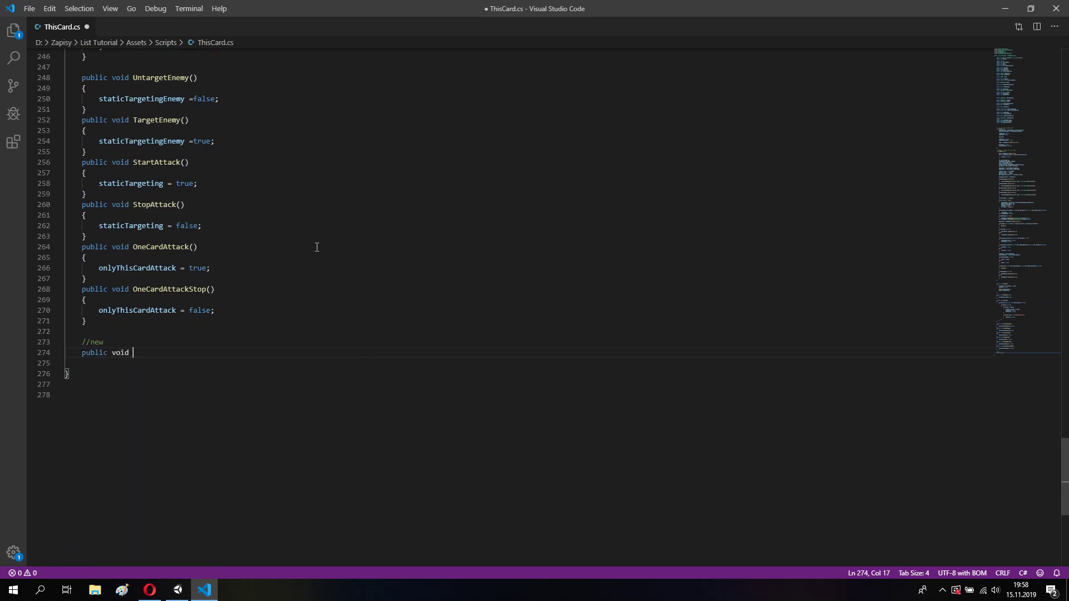
{"action": "type", "text": " Destroy()"}
{"action": "key", "text": "Return"}
{"action": "type", "text": "{"}
{"action": "key", "text": "Return"}
{"action": "key", "text": "ctrl+s"}
In Destroy(), set Graveyard = GameObject.Find("My Graveyard") and canBeDestroyed = true, then save.
{"action": "type", "text": "Graveyard = "}
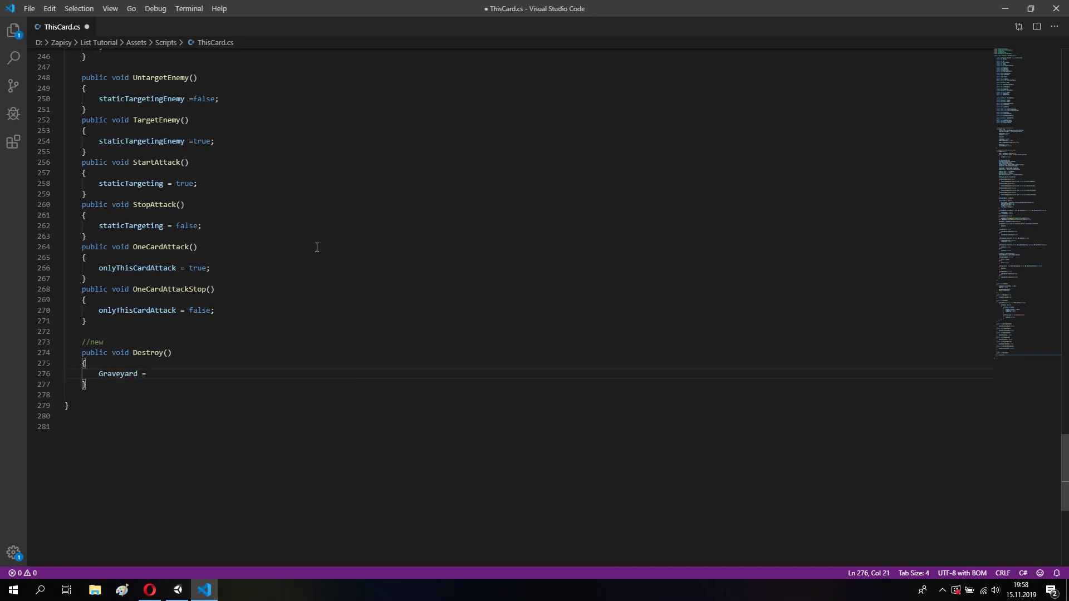
{"action": "type", "text": "Gam"}
{"action": "key", "text": "Tab"}
{"action": "type", "text": ".Find(\"My Graveya"}
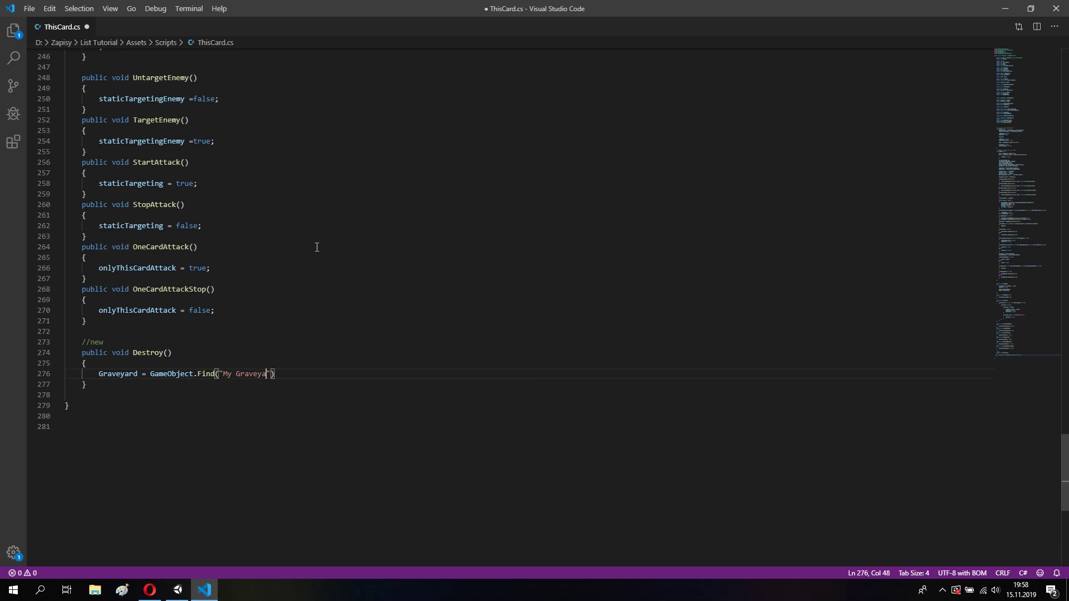
{"action": "type", "text": "rd\")"}
{"action": "type", "text": ";"}
{"action": "key", "text": "ctrl+s"}
{"action": "key", "text": "Return"}
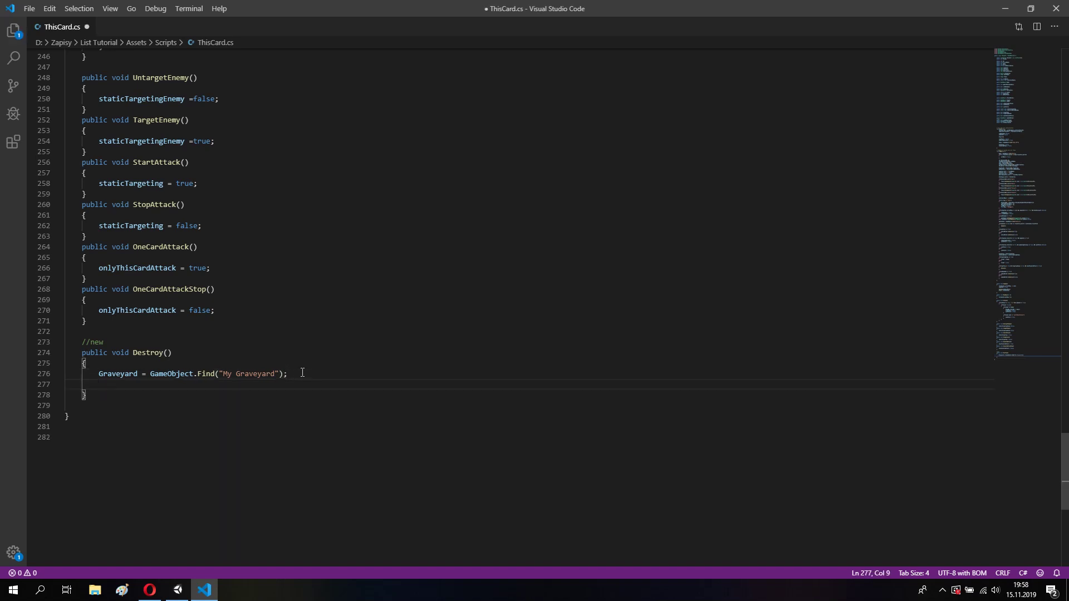
{"action": "type", "text": "can"}
{"action": "key", "text": "Tab"}
{"action": "type", "text": "= true;"}
{"action": "key", "text": "ctrl+s"}
Add a '// to test this void' comment and begin an if(can condition.
{"action": "type", "text": "// to test this void"}
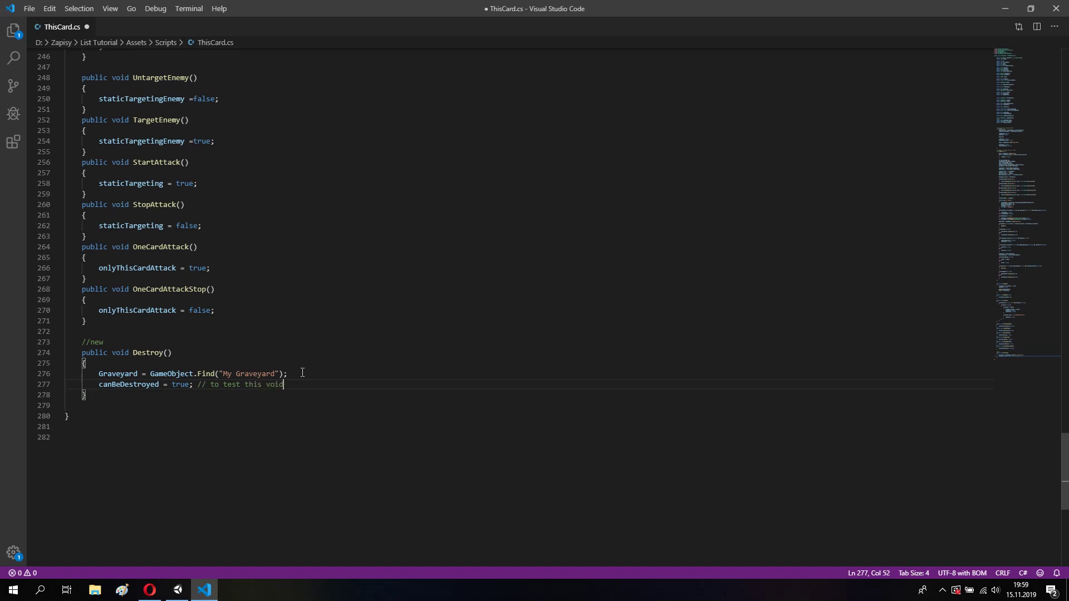
{"action": "key", "text": "Return"}
{"action": "type", "text": "if("}
{"action": "type", "text": "can"}
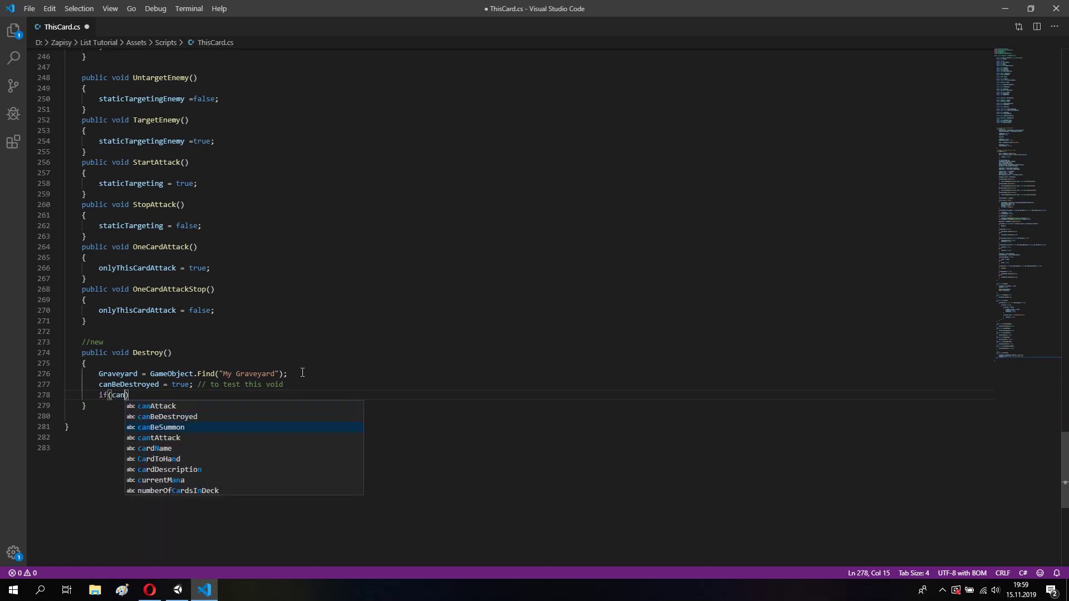
Complete the if condition as canBeDestroyed == true and open a braced block for its body.
{"action": "key", "text": "Tab"}
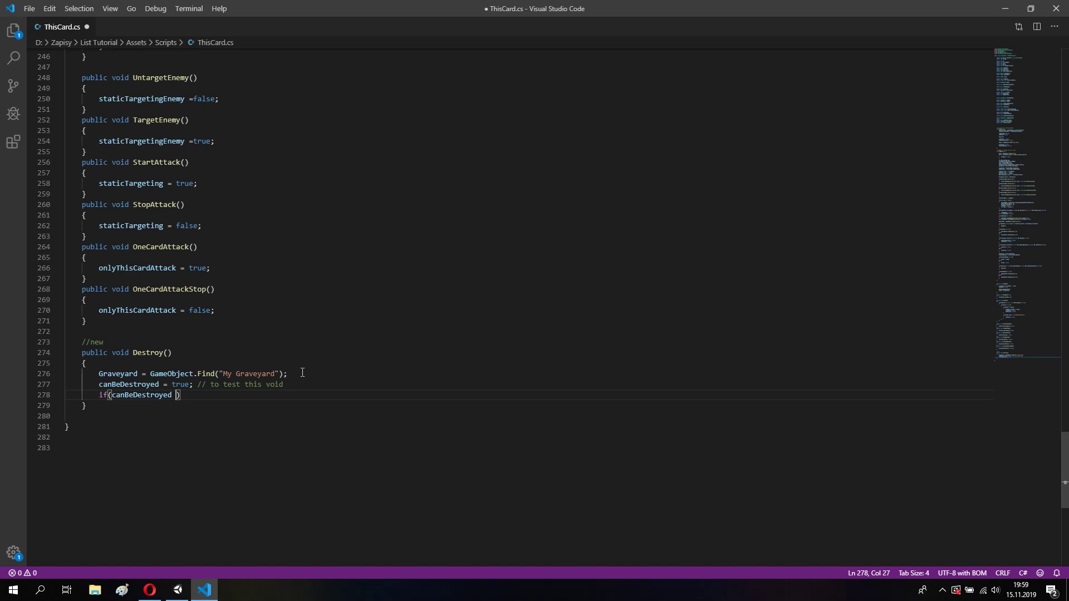
{"action": "type", "text": "== true"}
{"action": "key", "text": "Tab"}
{"action": "key", "text": "End"}
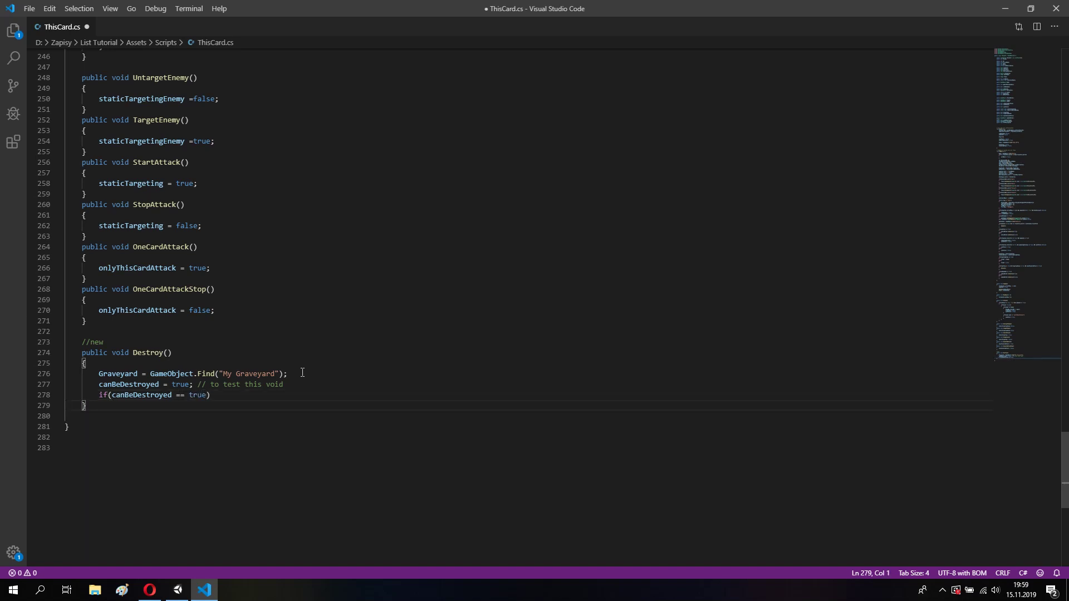
{"action": "key", "text": "Return"}
{"action": "type", "text": "{"}
{"action": "key", "text": "Return"}
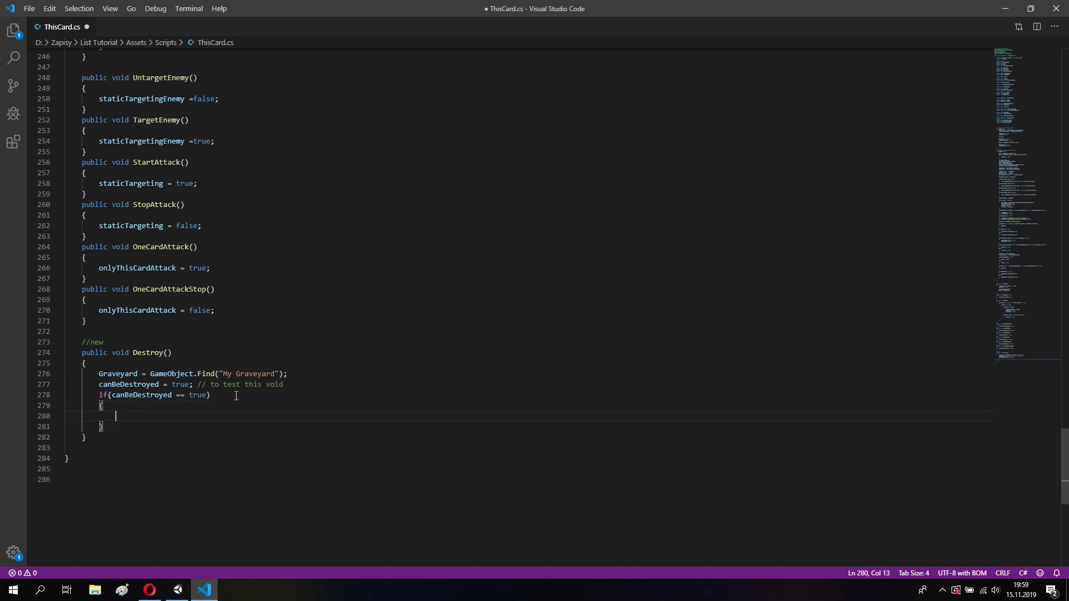
{"action": "key", "text": "ctrl+s"}
Add this.transform.SetParent(Graveyard.transform) inside the if block and save.
{"action": "type", "text": "this."}
{"action": "type", "text": "tra"}
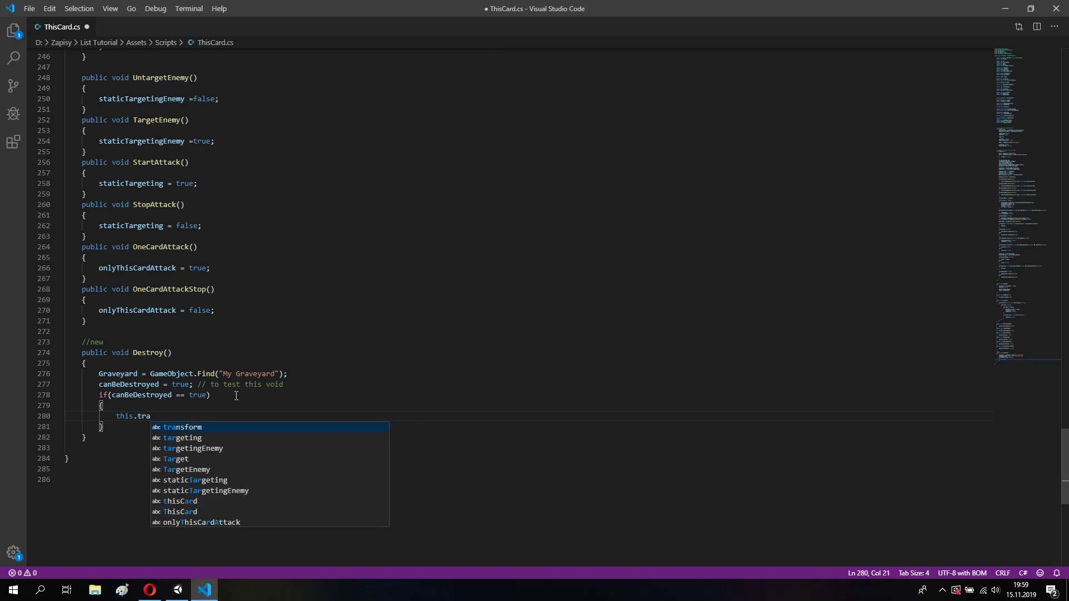
{"action": "key", "text": "Return"}
{"action": "type", "text": ".Set"}
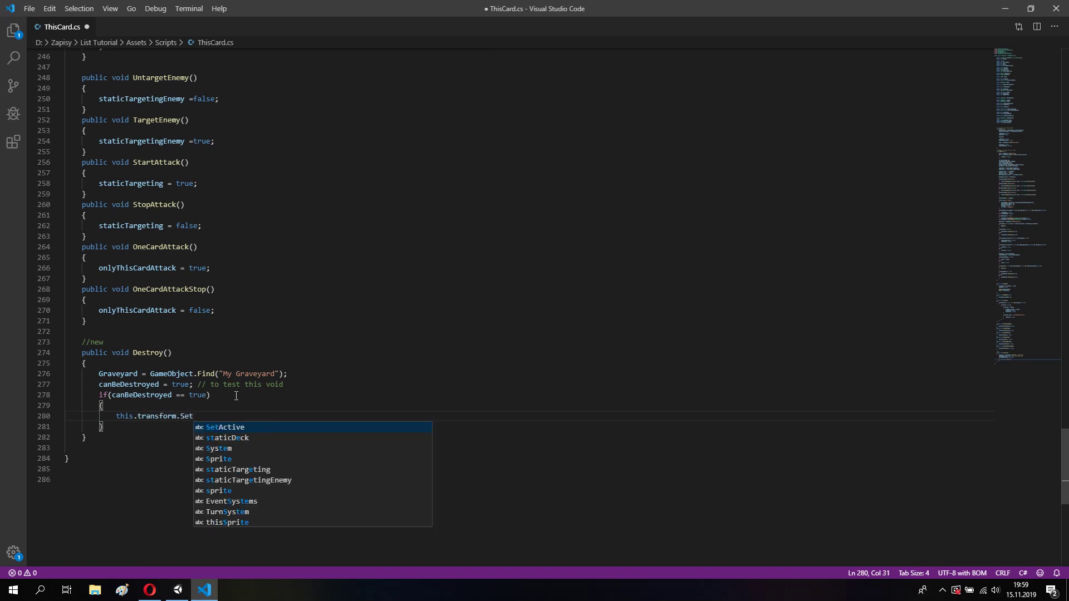
{"action": "type", "text": "Parent("}
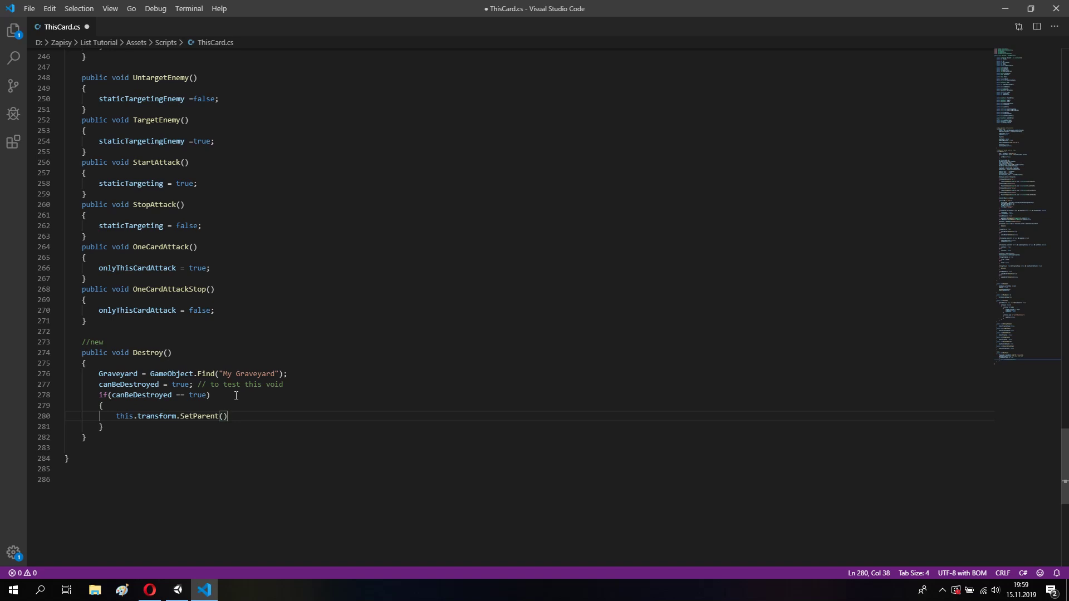
{"action": "type", "text": "Graveyard.transform"}
{"action": "key", "text": "ctrl+s"}
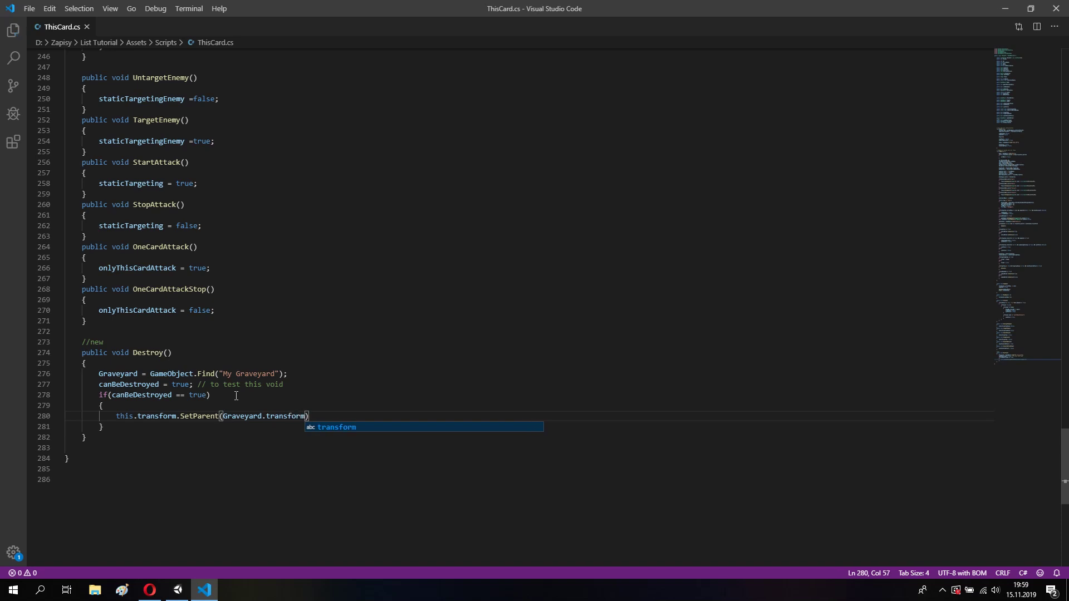
Add canBeDestroyed = false; and summoned = false; on new lines in the if block.
{"action": "key", "text": "Escape"}
{"action": "key", "text": "Return"}
{"action": "type", "text": "canBeDestroyed "}
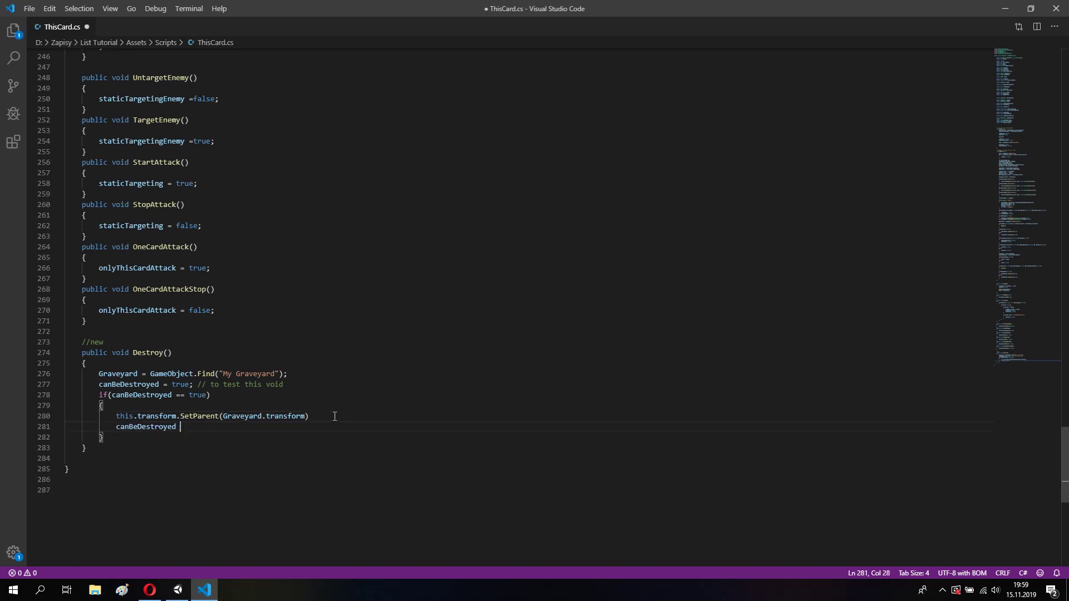
{"action": "type", "text": "= false;"}
{"action": "key", "text": "ctrl+s"}
{"action": "key", "text": "Return"}
{"action": "type", "text": "su"}
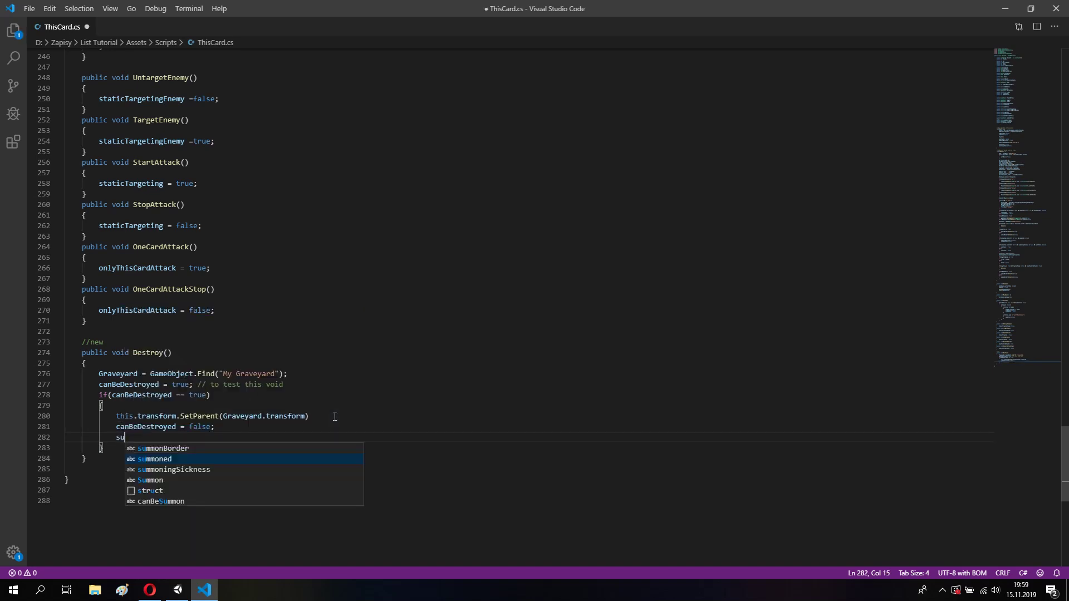
{"action": "type", "text": "mmoned = false;"}
{"action": "key", "text": "ctrl+s"}
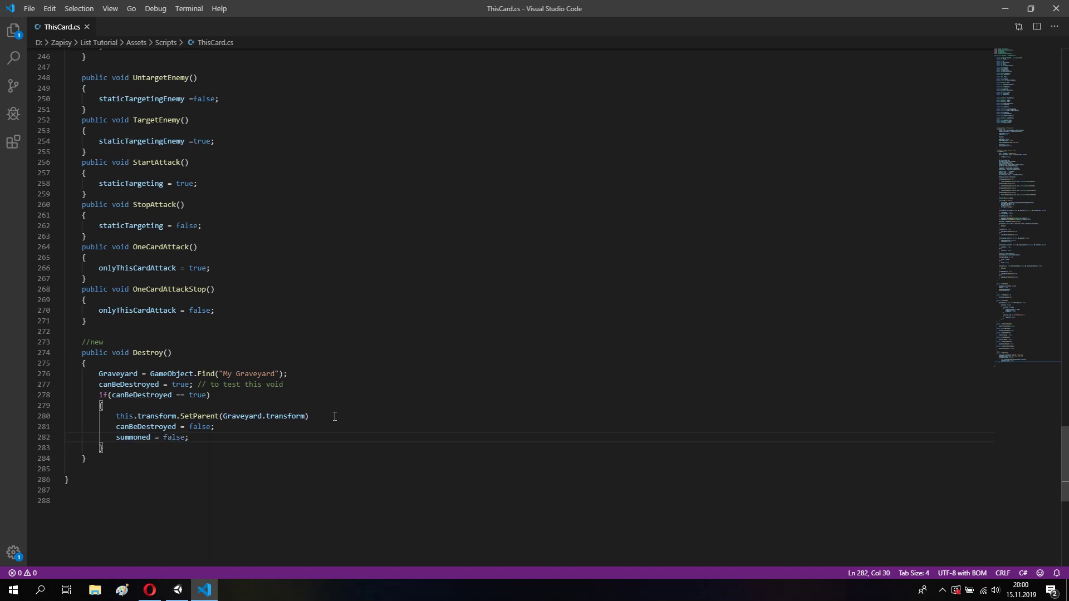
Add beInGraveyard = true;, save the script, and switch to Unity to check compilation.
{"action": "key", "text": "Return"}
{"action": "type", "text": "be"}
{"action": "key", "text": "Return"}
{"action": "type", "text": "= true;"}
{"action": "key", "text": "ctrl+s"}
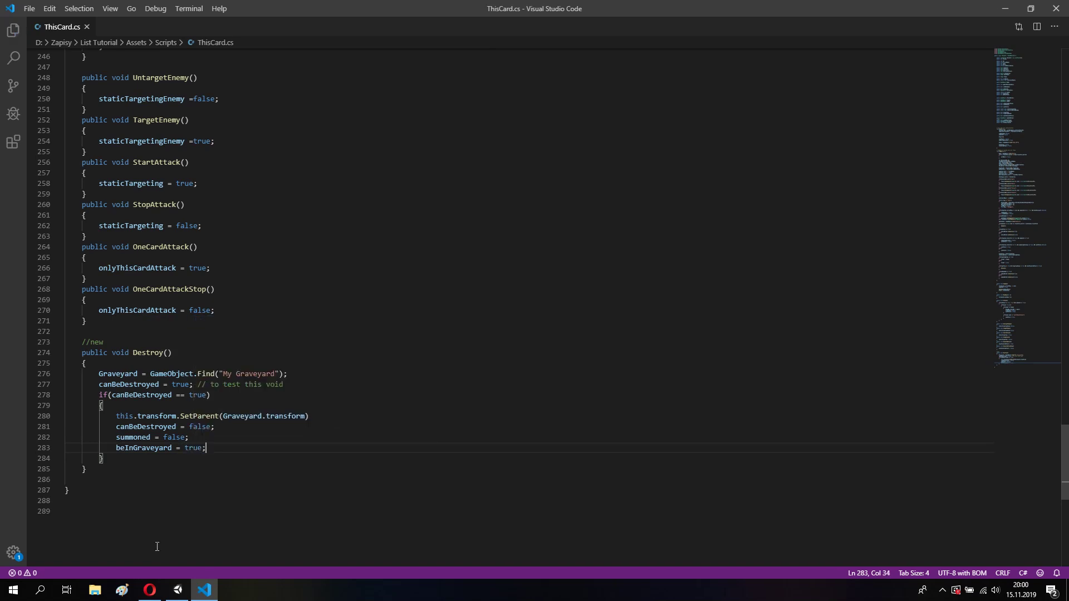
{"action": "left_click", "coordinate": [178, 590]}
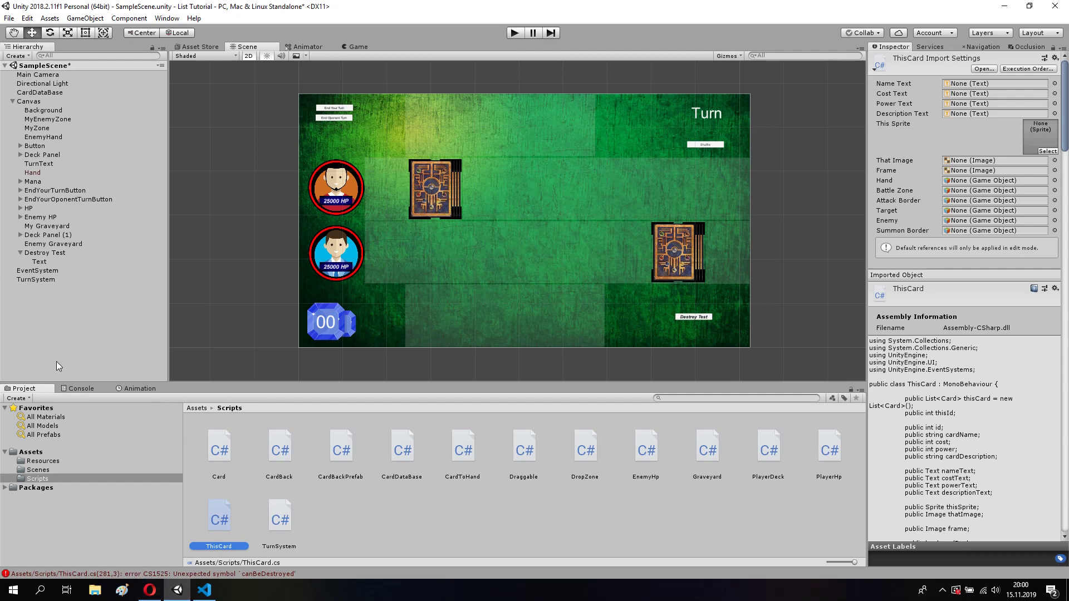
{"action": "left_click", "coordinate": [204, 590]}
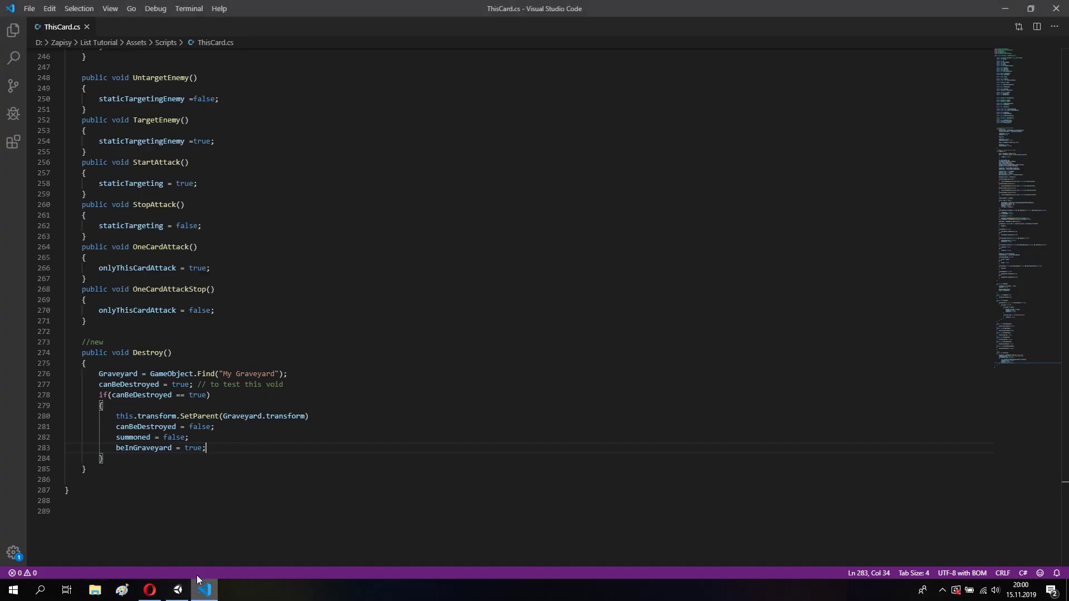
{"action": "left_click", "coordinate": [116, 427]}
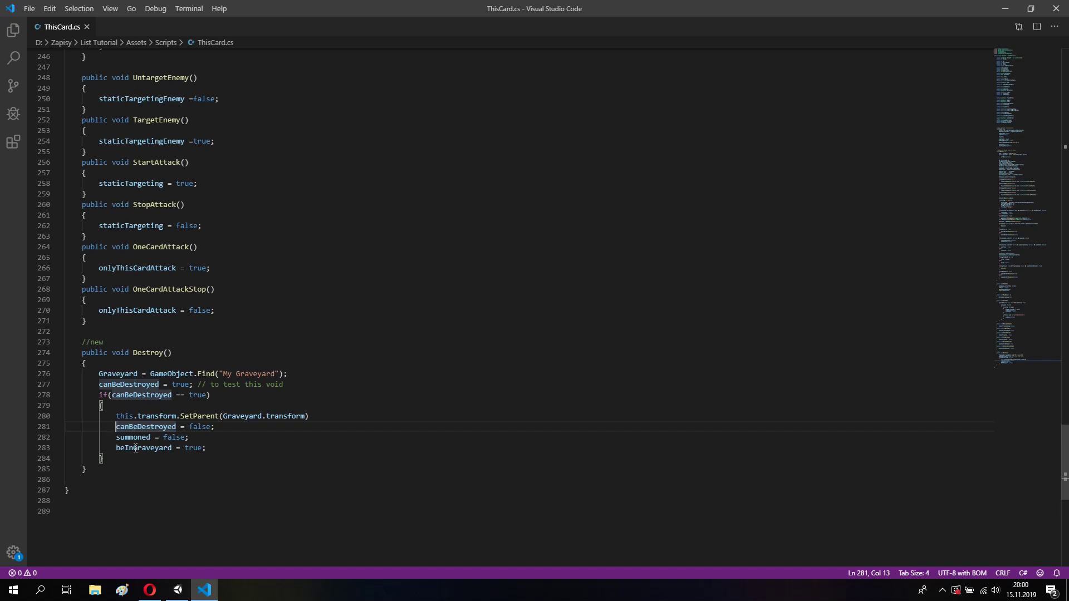
{"action": "left_click", "coordinate": [241, 423]}
Scroll up to review the new variable declarations, then back down to Destroy().
{"action": "scroll", "coordinate": [136, 411], "scroll_direction": "up", "scroll_amount": 10}
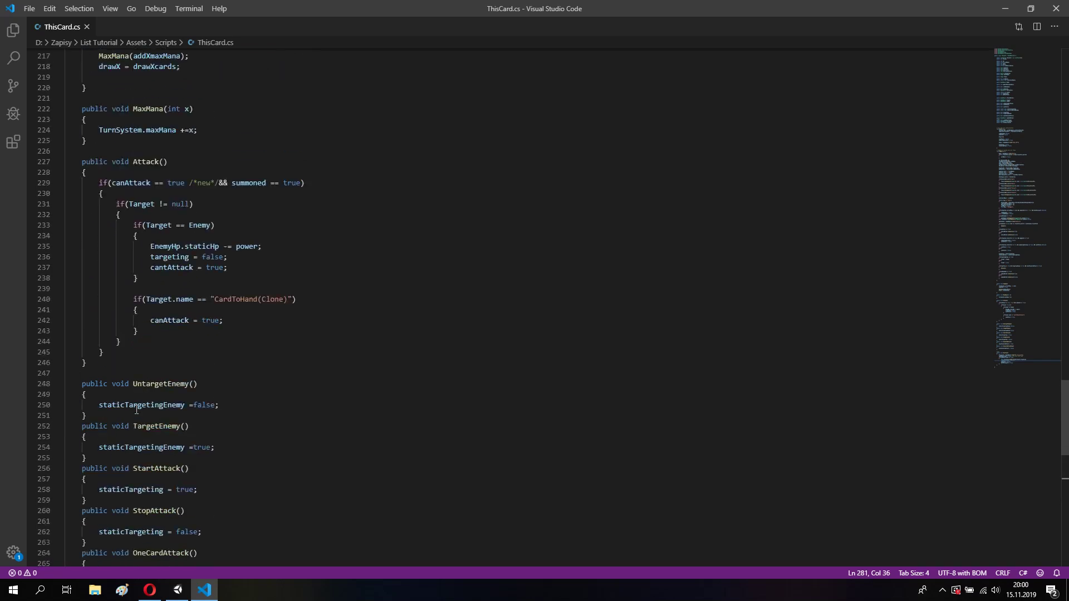
{"action": "scroll", "coordinate": [136, 411], "scroll_direction": "up", "scroll_amount": 10}
{"action": "scroll", "coordinate": [136, 410], "scroll_direction": "up", "scroll_amount": 10}
{"action": "scroll", "coordinate": [137, 410], "scroll_direction": "up", "scroll_amount": 3}
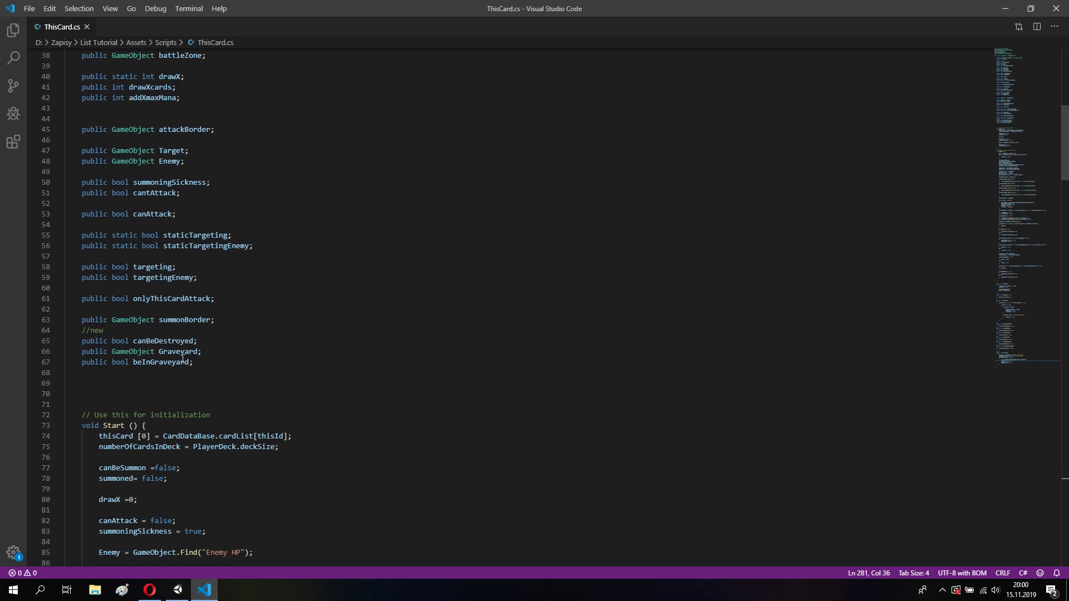
{"action": "scroll", "coordinate": [151, 338], "scroll_direction": "down", "scroll_amount": 6}
{"action": "scroll", "coordinate": [147, 342], "scroll_direction": "down", "scroll_amount": 15}
{"action": "scroll", "coordinate": [144, 348], "scroll_direction": "down", "scroll_amount": 14}
{"action": "scroll", "coordinate": [140, 355], "scroll_direction": "down", "scroll_amount": 14}
{"action": "scroll", "coordinate": [140, 355], "scroll_direction": "down", "scroll_amount": 16}
{"action": "scroll", "coordinate": [140, 355], "scroll_direction": "down", "scroll_amount": 7}
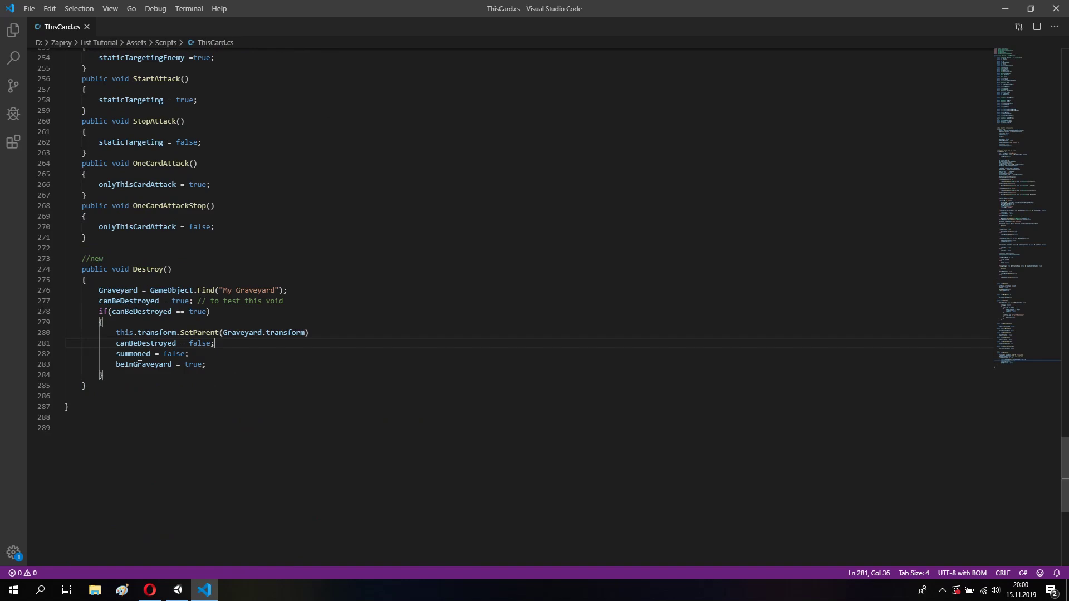
Inspect canBeDestroyed on line 281, then bring Unity forward and show the console error.
{"action": "left_click_drag", "start_coordinate": [116, 343], "coordinate": [176, 342]}
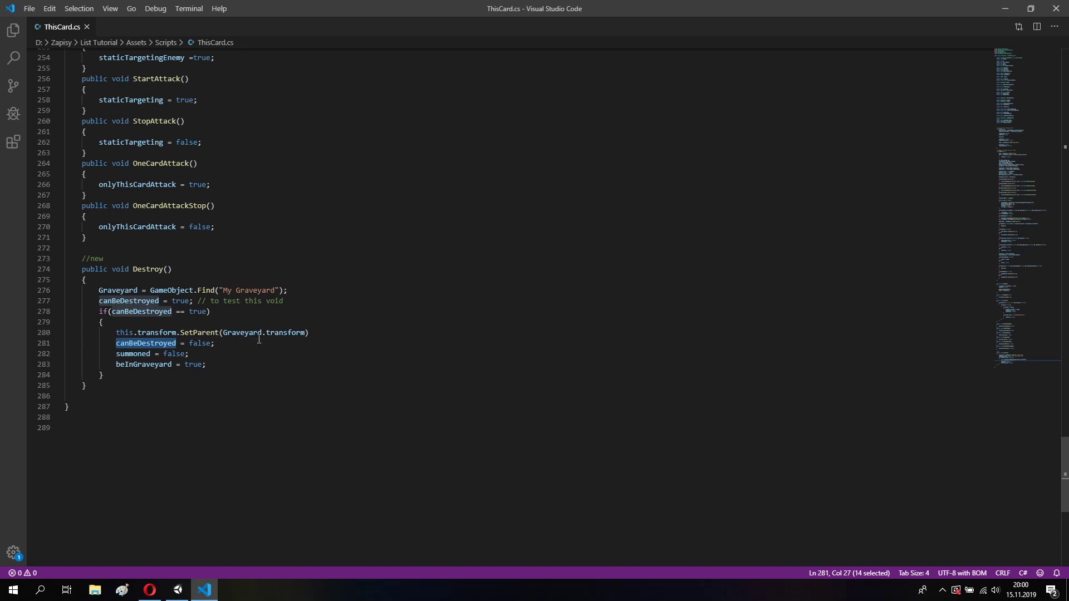
{"action": "left_click", "coordinate": [221, 313]}
{"action": "left_click", "coordinate": [228, 347]}
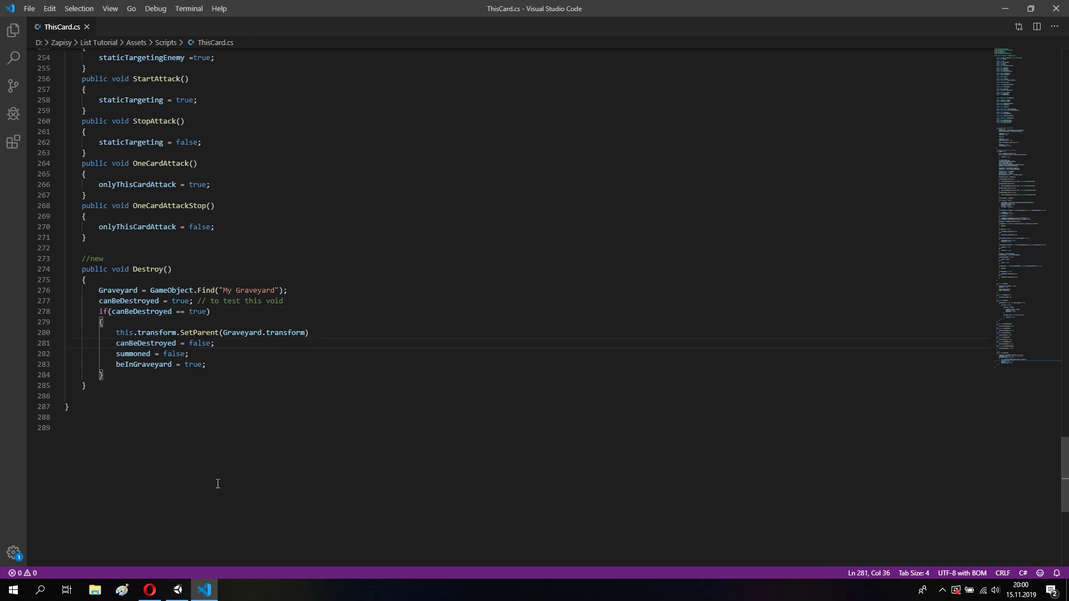
{"action": "left_click", "coordinate": [178, 590]}
{"action": "left_click", "coordinate": [71, 389]}
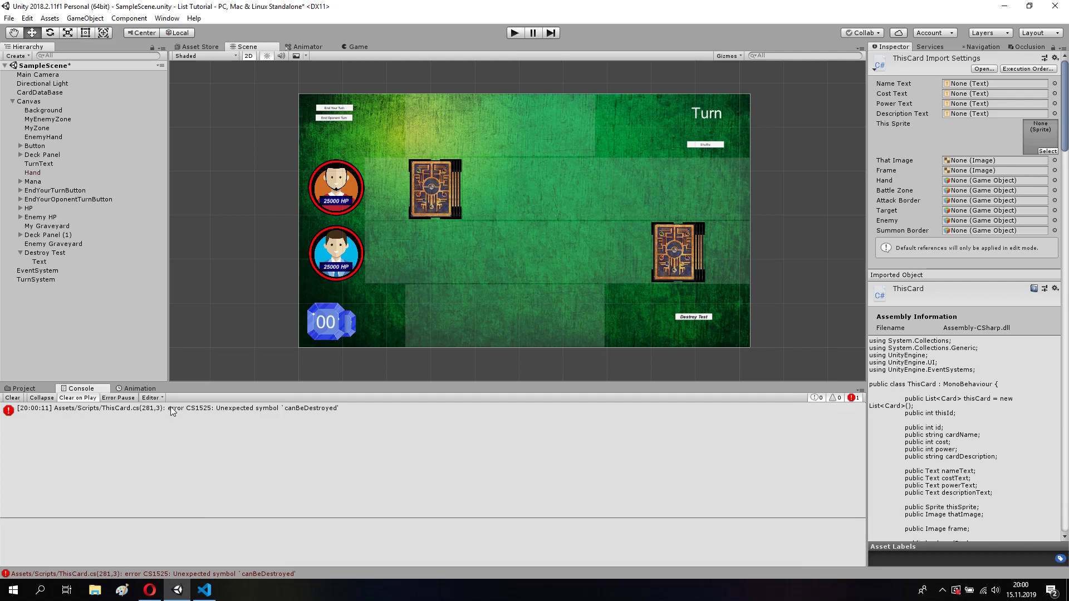
Read the CS1525 error, then add the missing ';' at the end of line 280 and save.
{"action": "left_click", "coordinate": [170, 406]}
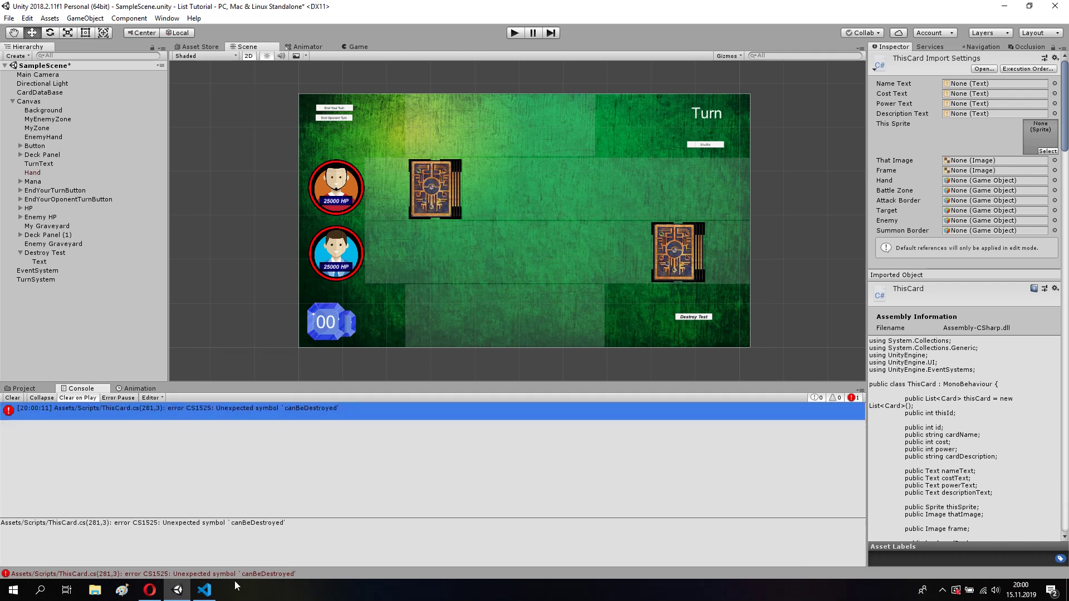
{"action": "left_click", "coordinate": [204, 589]}
{"action": "left_click", "coordinate": [311, 333]}
{"action": "type", "text": ";"}
{"action": "key", "text": "ctrl+s"}
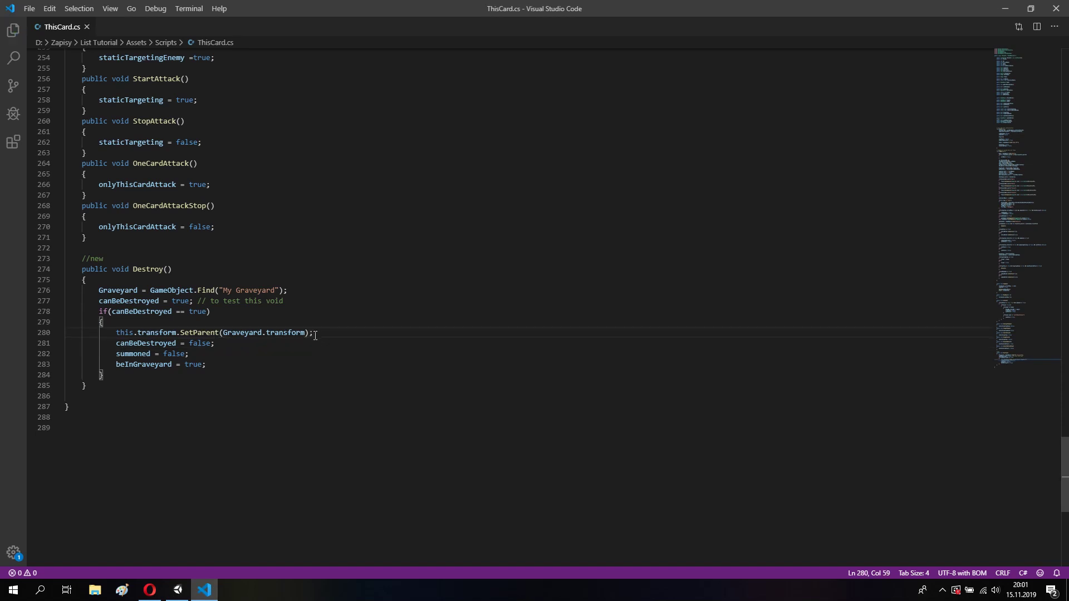
Clear Unity's console after recompiling, then select the Destroy method body in the script.
{"action": "left_click", "coordinate": [178, 590]}
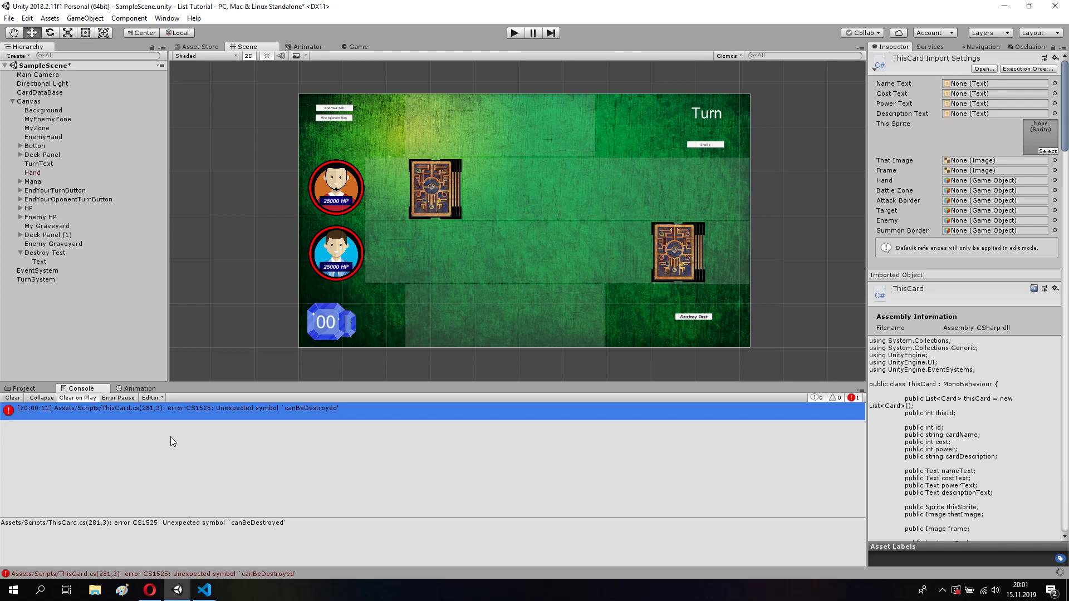
{"action": "left_click", "coordinate": [14, 400]}
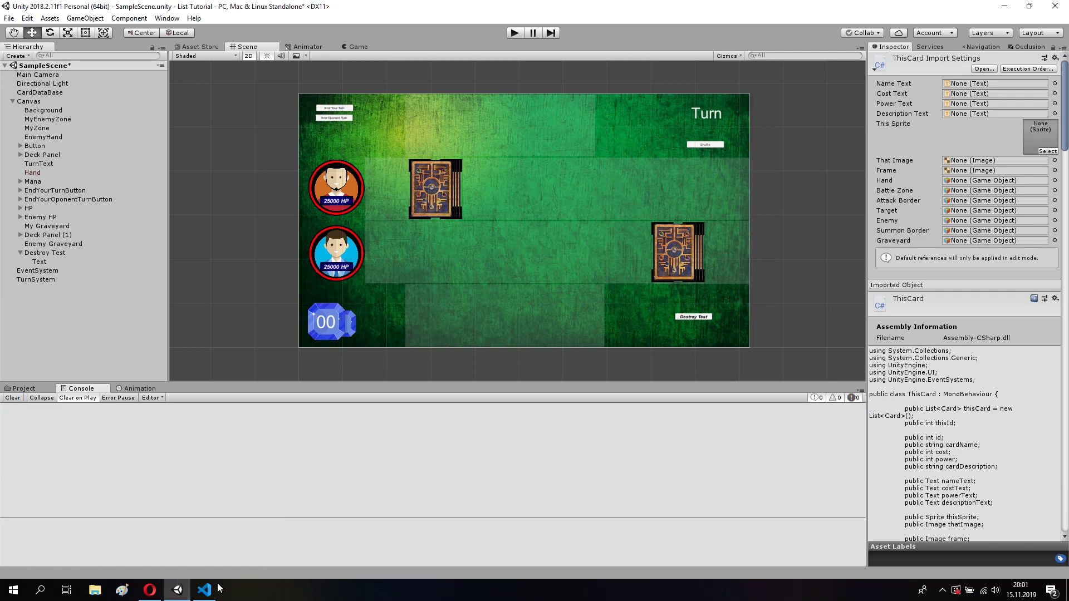
{"action": "left_click", "coordinate": [204, 590]}
{"action": "left_click_drag", "start_coordinate": [89, 389], "coordinate": [65, 269]}
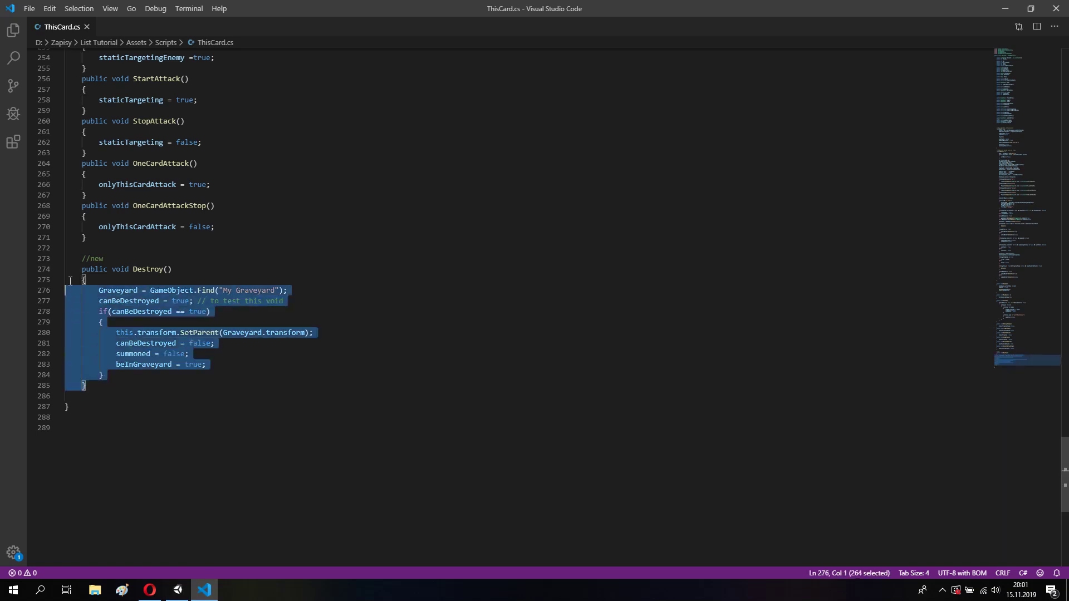
{"action": "left_click", "coordinate": [248, 398]}
{"action": "scroll", "coordinate": [259, 284], "scroll_direction": "up", "scroll_amount": 8}
{"action": "scroll", "coordinate": [259, 285], "scroll_direction": "up", "scroll_amount": 6}
{"action": "scroll", "coordinate": [259, 285], "scroll_direction": "up", "scroll_amount": 1}
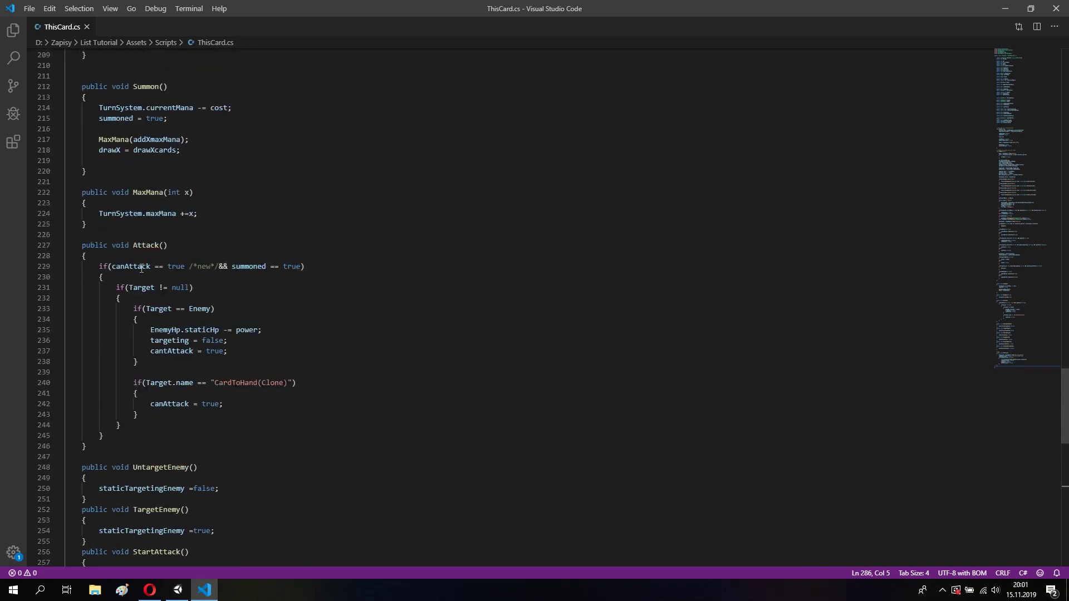
{"action": "left_click_drag", "start_coordinate": [211, 266], "coordinate": [350, 266]}
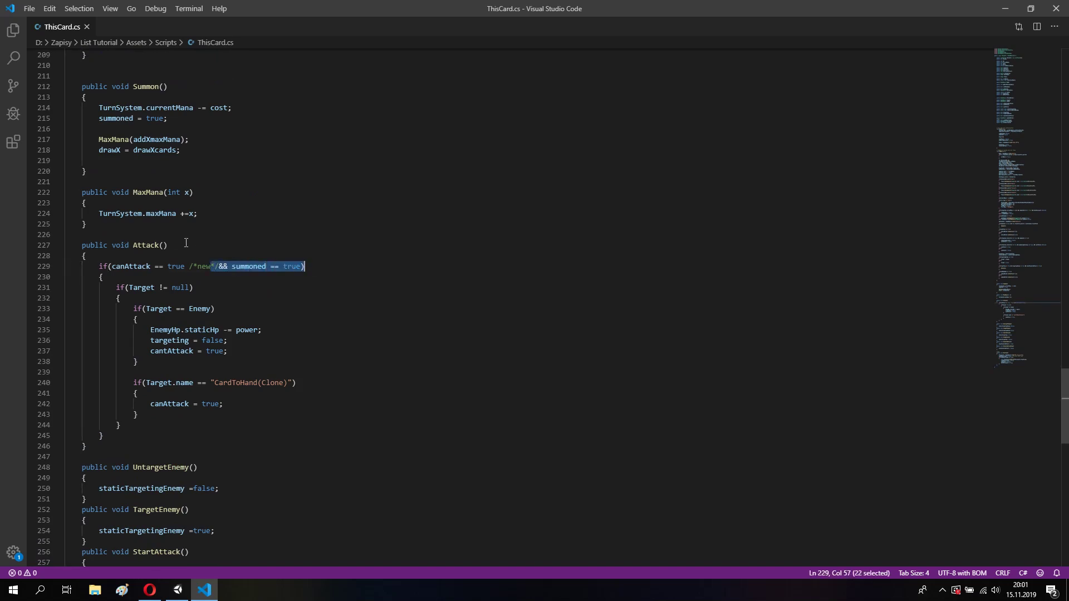
{"action": "left_click_drag", "start_coordinate": [186, 243], "coordinate": [82, 245]}
{"action": "left_click", "coordinate": [368, 245]}
{"action": "scroll", "coordinate": [420, 254], "scroll_direction": "up", "scroll_amount": 6}
{"action": "scroll", "coordinate": [405, 246], "scroll_direction": "up", "scroll_amount": 5}
{"action": "scroll", "coordinate": [412, 251], "scroll_direction": "up", "scroll_amount": 8}
{"action": "scroll", "coordinate": [423, 279], "scroll_direction": "up", "scroll_amount": 6}
{"action": "scroll", "coordinate": [395, 270], "scroll_direction": "up", "scroll_amount": 2}
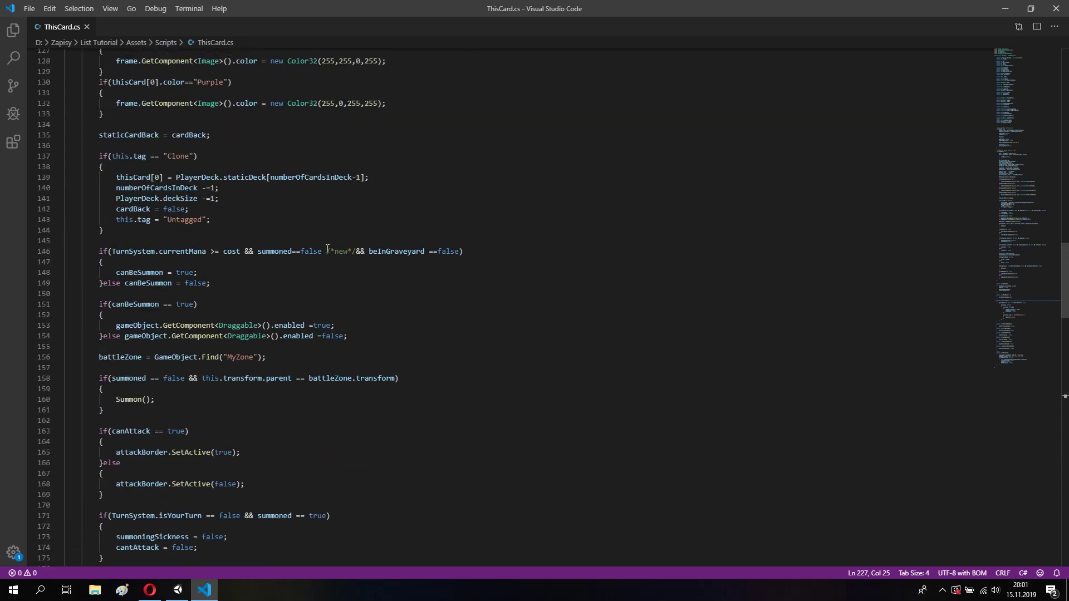
{"action": "left_click_drag", "start_coordinate": [327, 251], "coordinate": [490, 252]}
{"action": "left_click", "coordinate": [491, 251]}
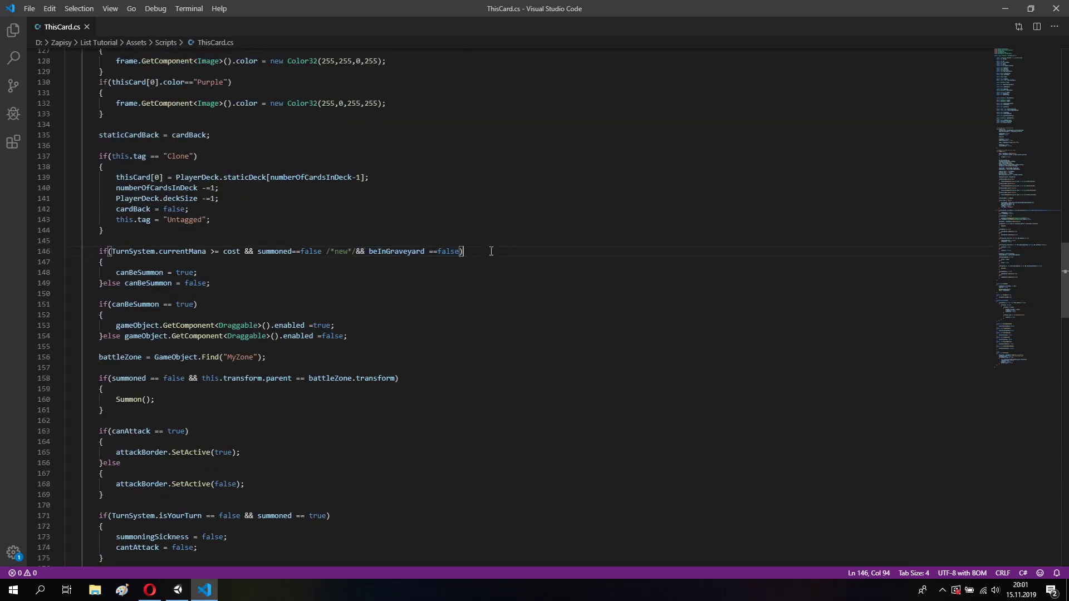
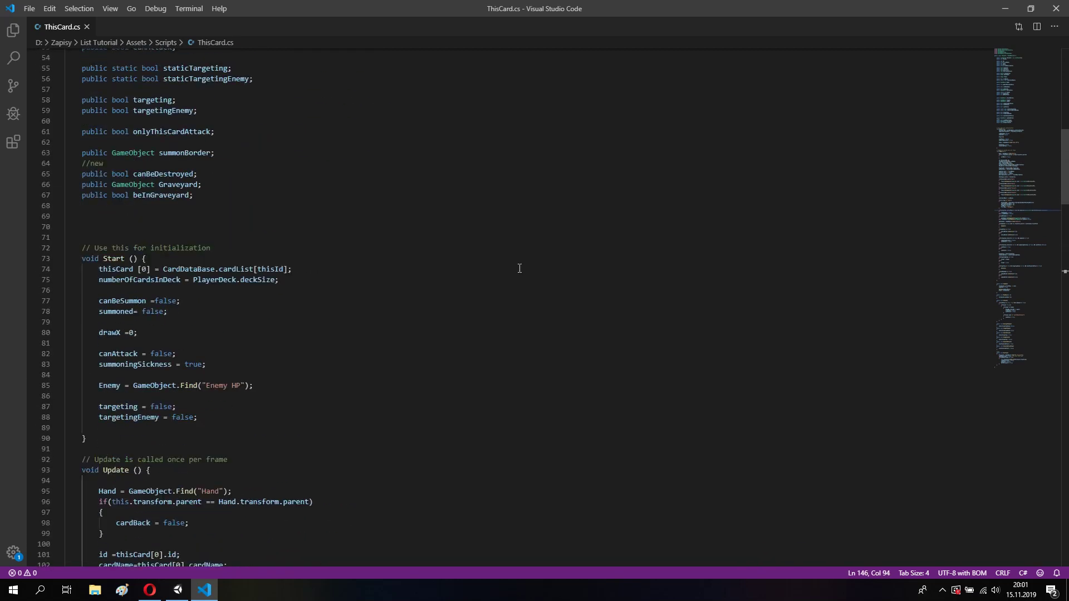
Review the canBeDestroyed, Graveyard and beInGraveyard fields on lines 65–67 of ThisCard.cs, then return to Unity.
{"action": "scroll", "coordinate": [278, 262], "scroll_direction": "up", "scroll_amount": 2}
{"action": "left_click_drag", "start_coordinate": [192, 250], "coordinate": [82, 230]}
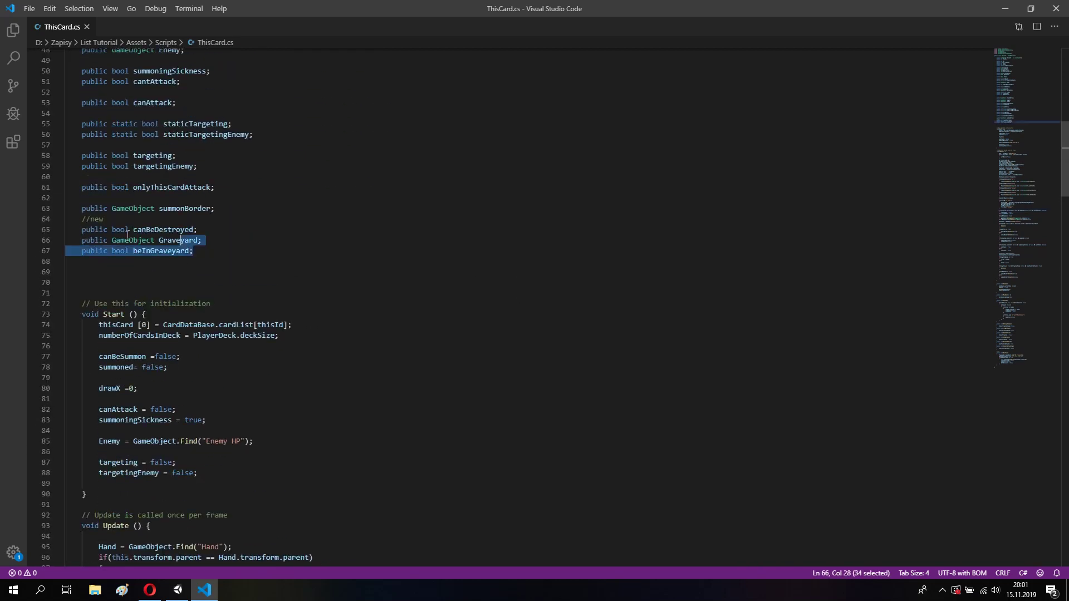
{"action": "left_click", "coordinate": [433, 239]}
{"action": "scroll", "coordinate": [433, 238], "scroll_direction": "up", "scroll_amount": 10}
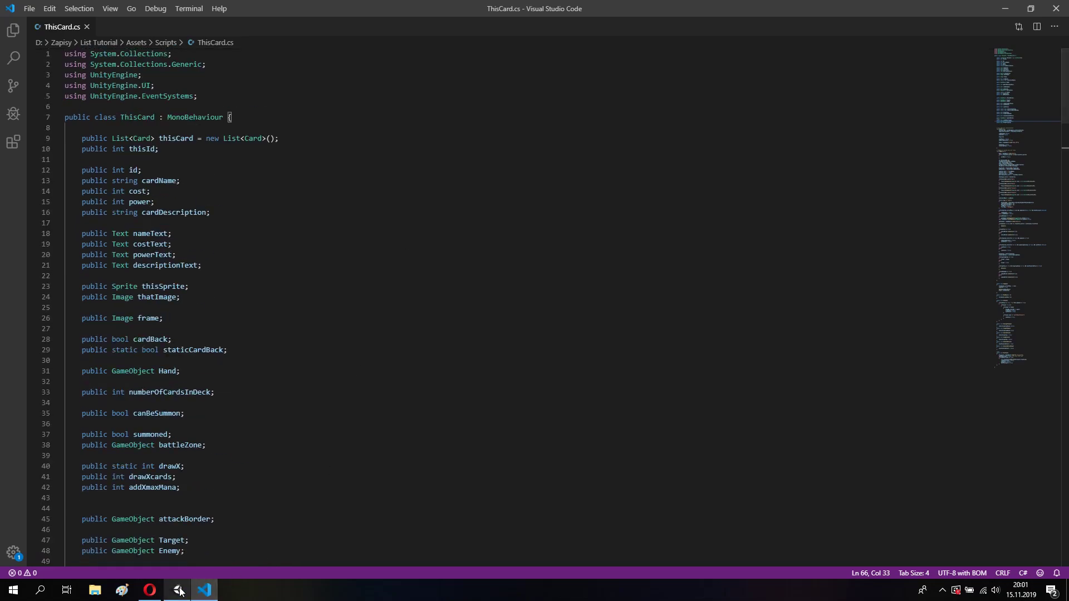
{"action": "left_click", "coordinate": [178, 590]}
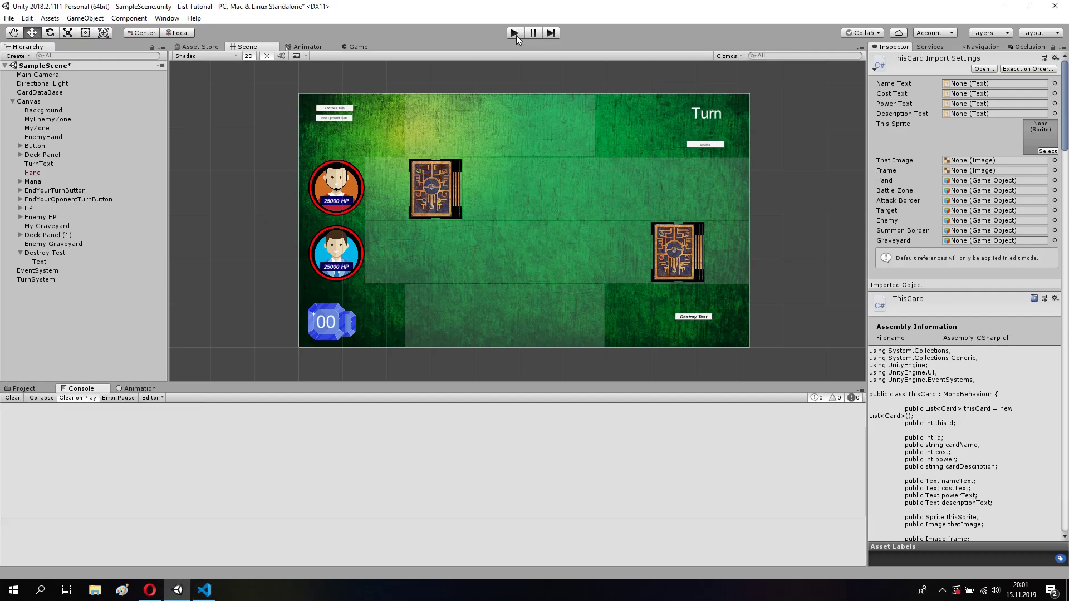
Start the card game and pass two rounds of player and opponent turns.
{"action": "left_click", "coordinate": [515, 34]}
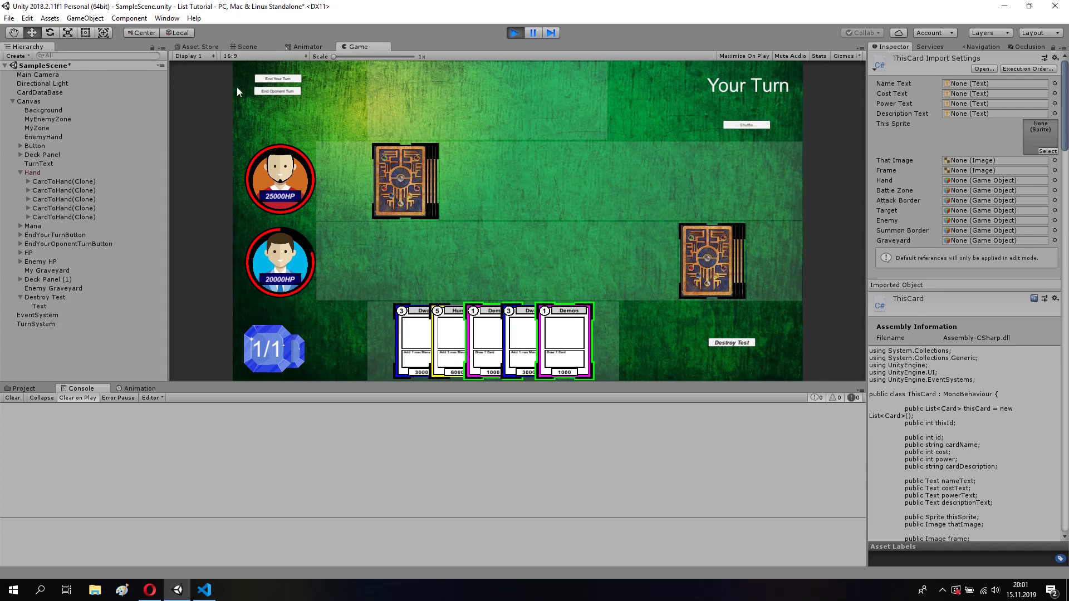
{"action": "left_click", "coordinate": [265, 79]}
{"action": "left_click", "coordinate": [261, 90]}
{"action": "left_click", "coordinate": [278, 80]}
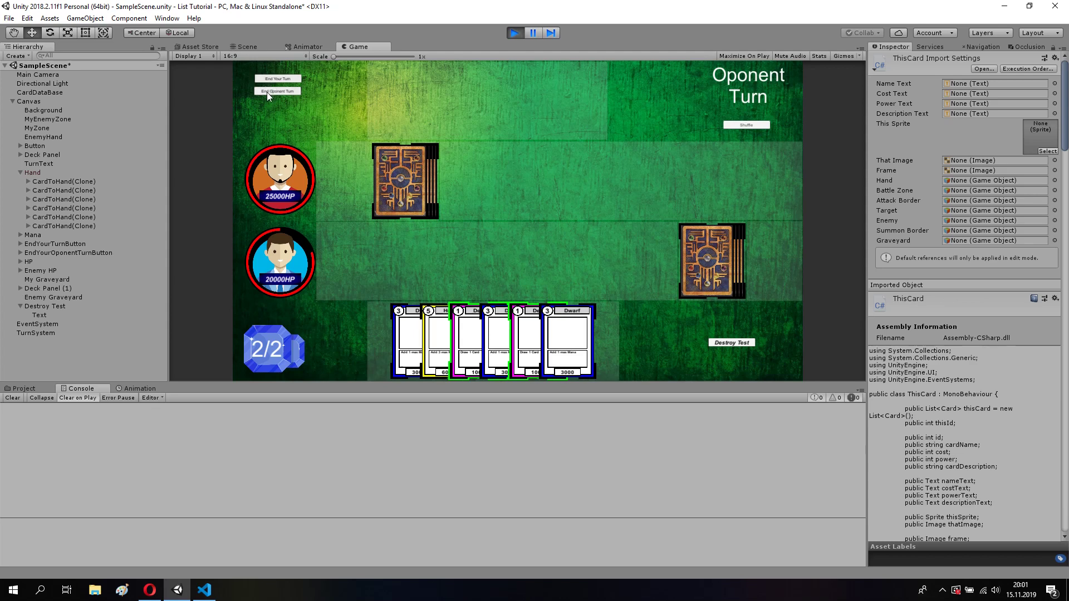
{"action": "left_click", "coordinate": [267, 94]}
Summon the Dwarf card into MyZone and pass the turn around once more.
{"action": "left_click_drag", "start_coordinate": [405, 343], "coordinate": [477, 260]}
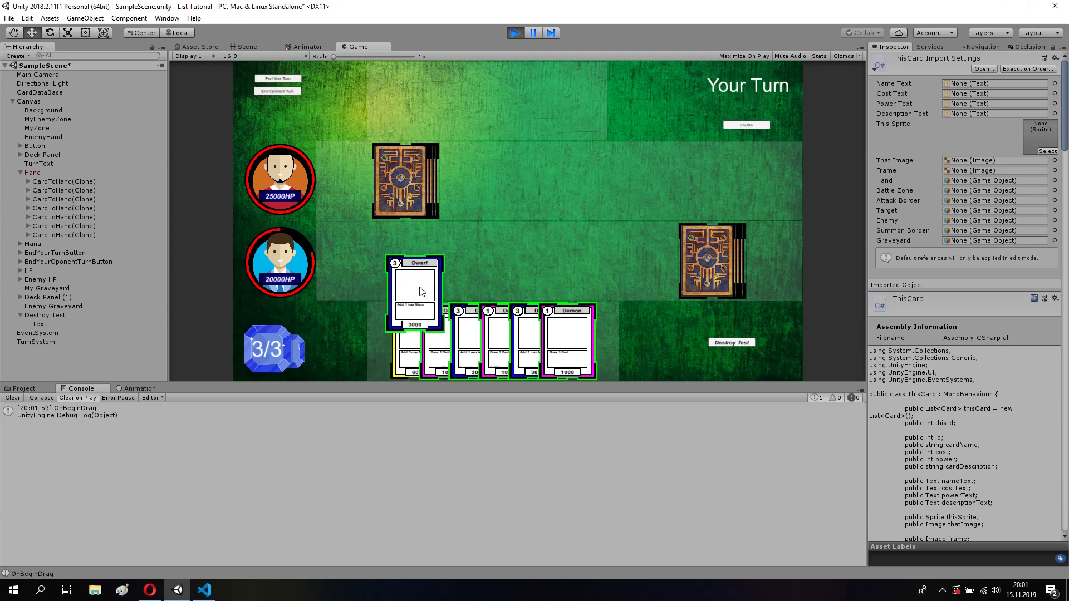
{"action": "left_click", "coordinate": [277, 80]}
{"action": "left_click", "coordinate": [273, 92]}
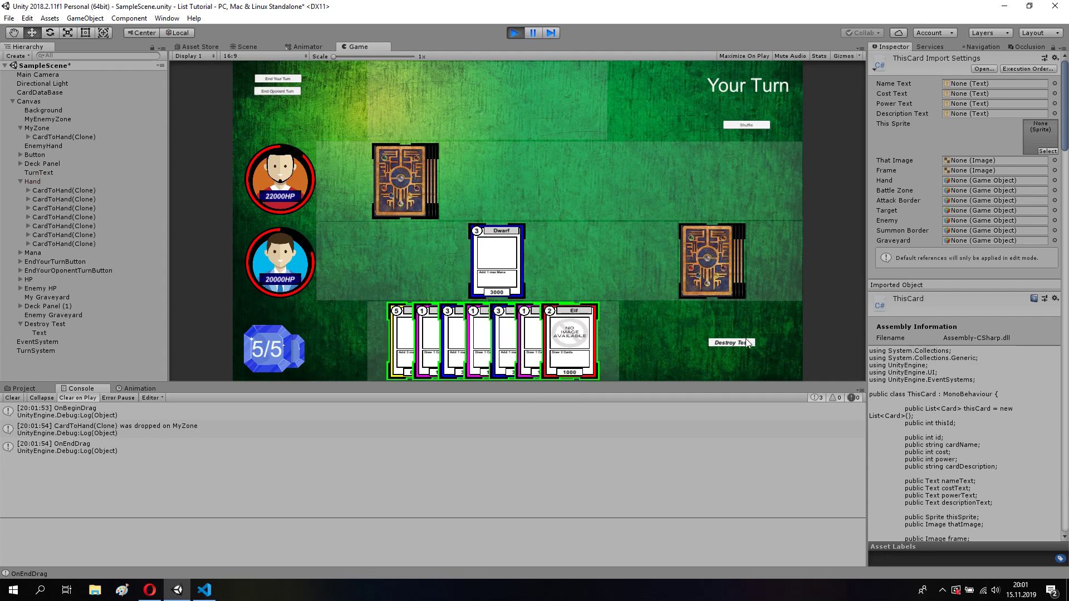
{"action": "left_click", "coordinate": [259, 46]}
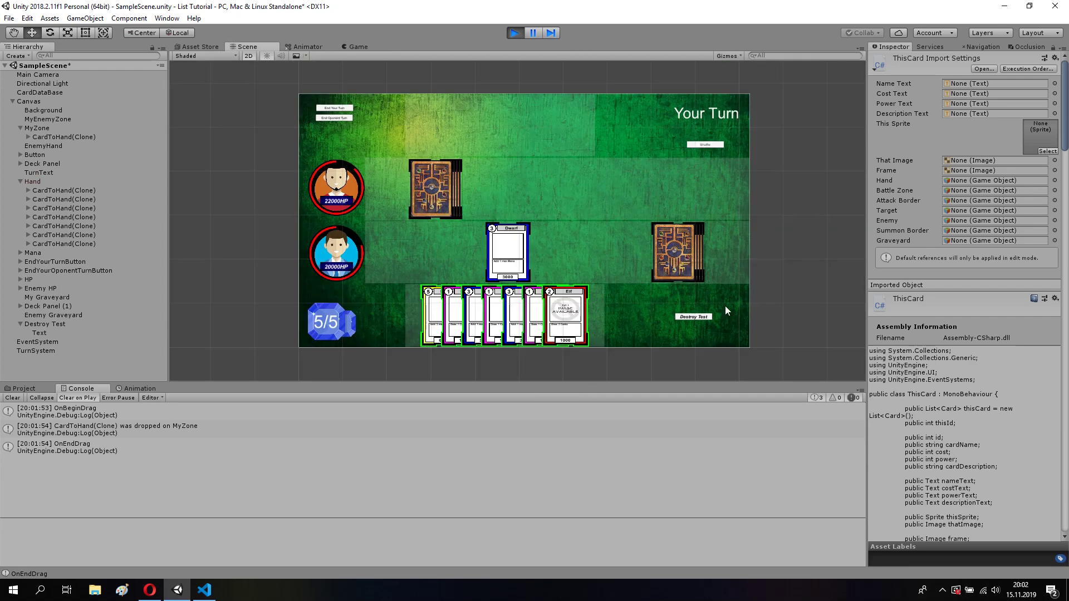
Inspect the summoned CardToHand(Clone)'s Event Trigger, then reselect Destroy Test with its empty On Click list.
{"action": "left_click", "coordinate": [690, 316]}
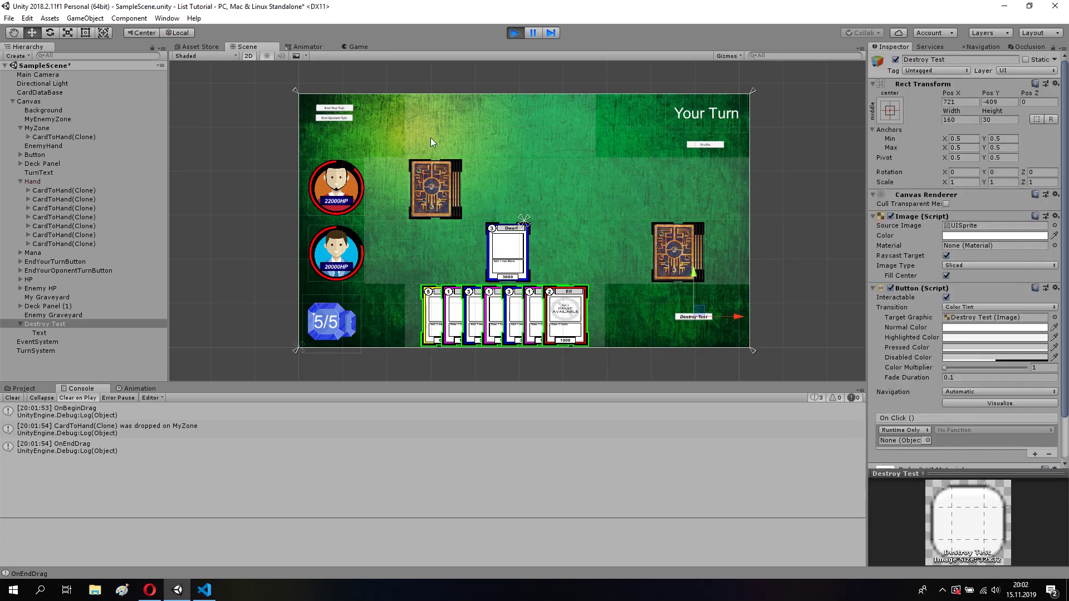
{"action": "left_click", "coordinate": [365, 45]}
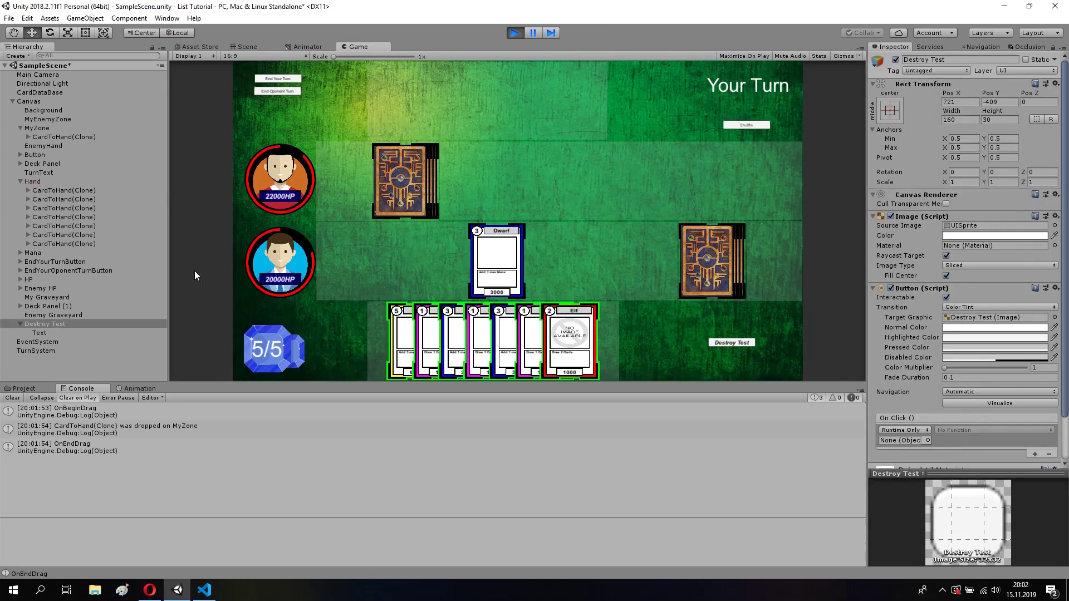
{"action": "left_click", "coordinate": [43, 140]}
{"action": "left_click", "coordinate": [259, 47]}
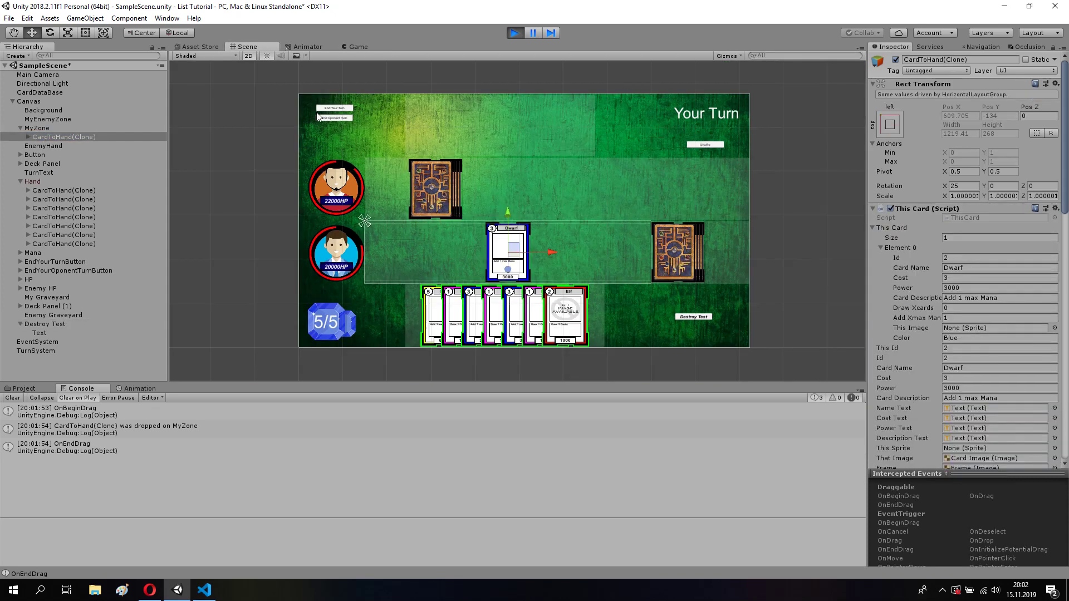
{"action": "left_click", "coordinate": [360, 49]}
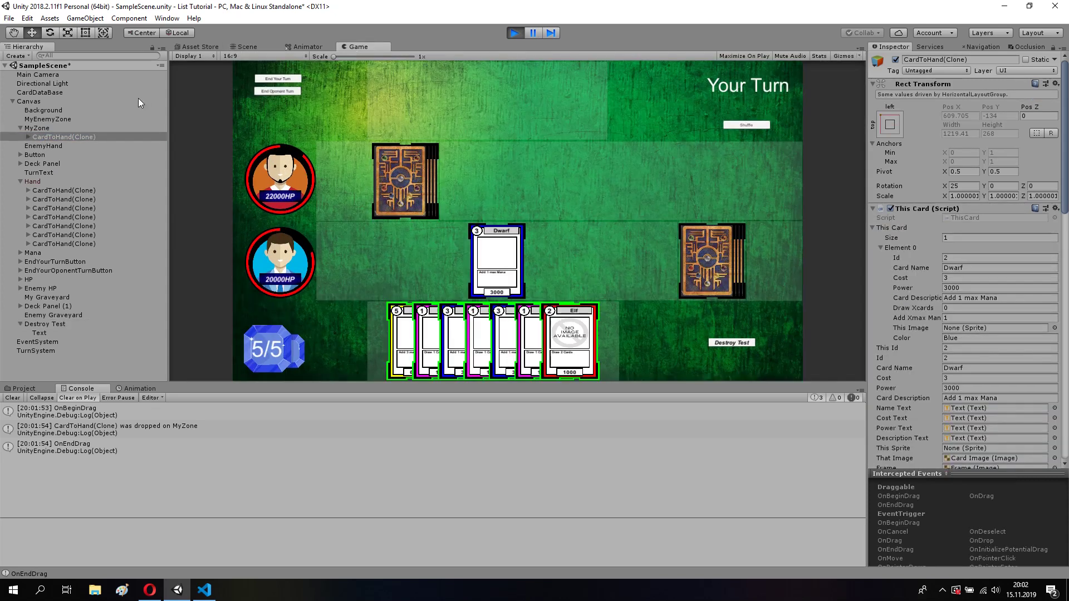
{"action": "mouse_move", "coordinate": [75, 138]}
{"action": "left_mouse_down"}
{"action": "mouse_move", "coordinate": [183, 151]}
{"action": "mouse_move", "coordinate": [887, 485]}
{"action": "mouse_move", "coordinate": [902, 471]}
{"action": "left_mouse_up"}
{"action": "scroll", "coordinate": [947, 361], "scroll_direction": "down", "scroll_amount": 10}
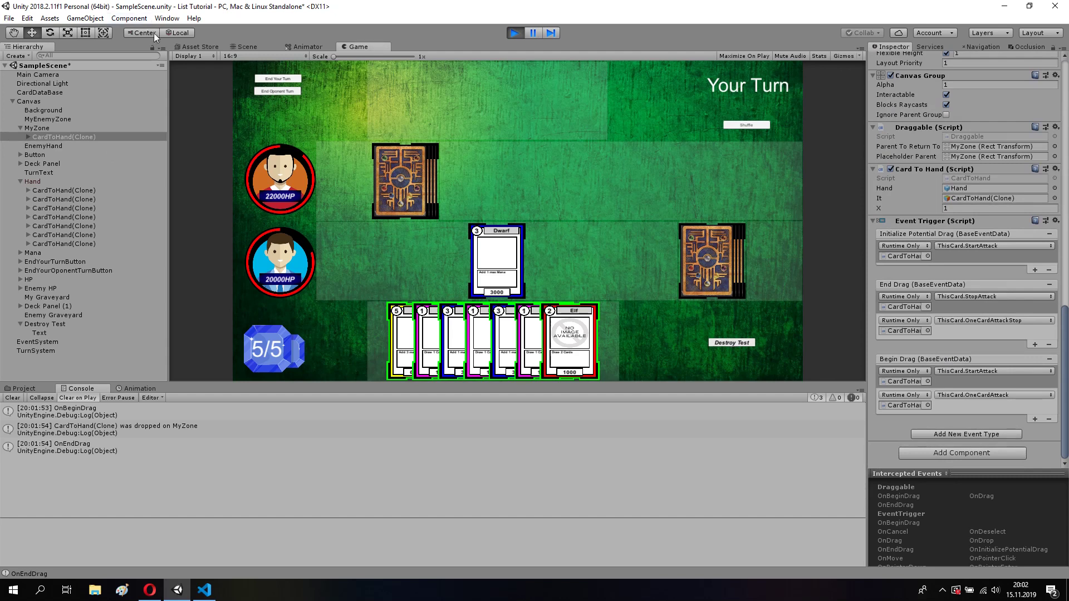
{"action": "left_click", "coordinate": [235, 47]}
{"action": "left_click", "coordinate": [703, 320]}
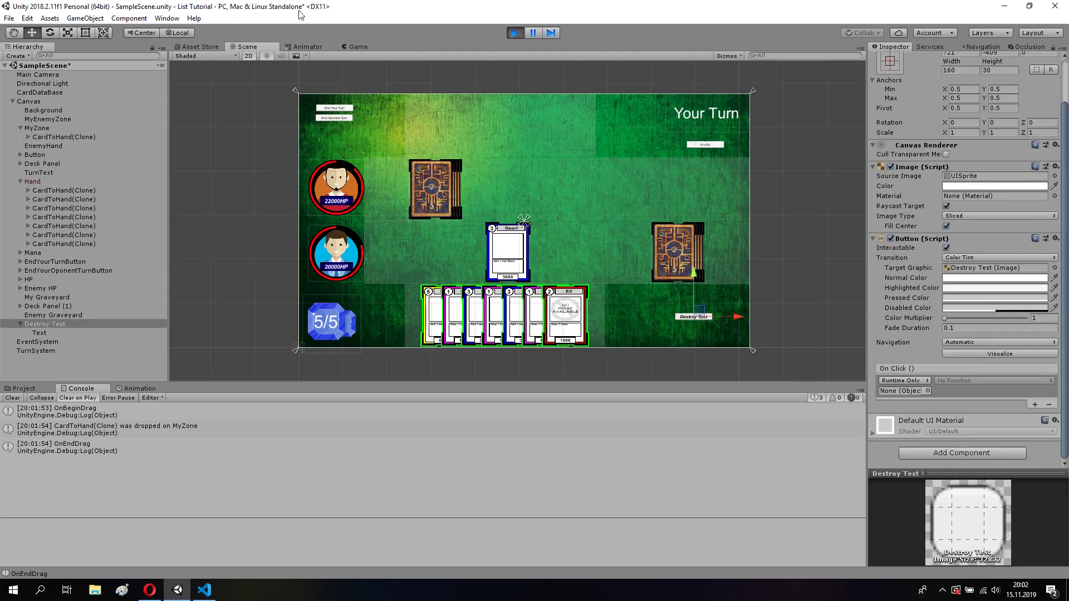
Set Destroy Test's On Click to the Dwarf card's Destroy function and use it to graveyard the Dwarf.
{"action": "left_click", "coordinate": [360, 47]}
{"action": "left_click_drag", "start_coordinate": [65, 136], "coordinate": [894, 396]}
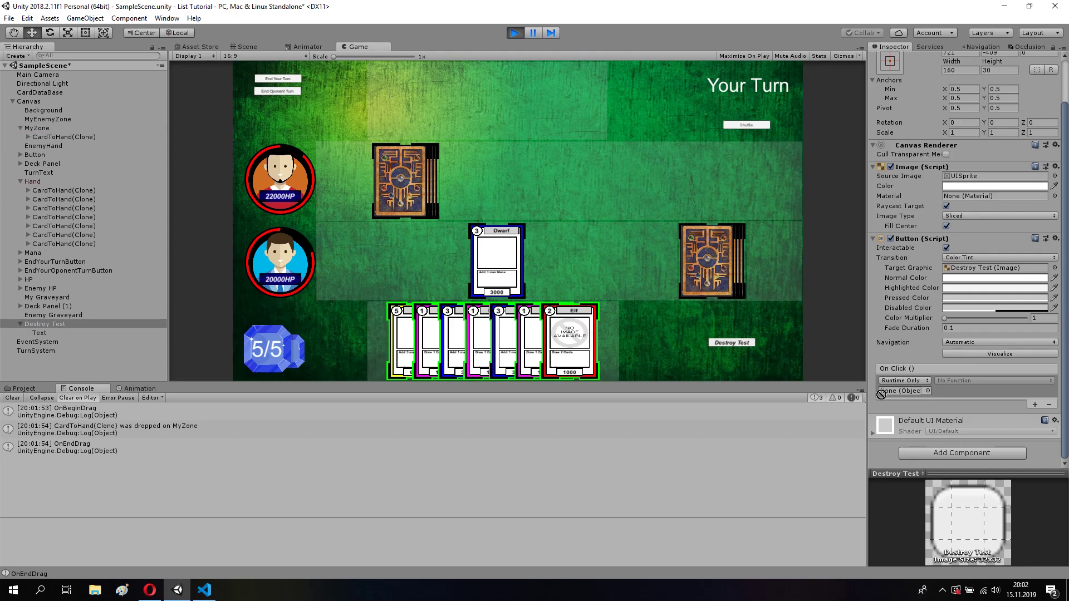
{"action": "left_click", "coordinate": [963, 381]}
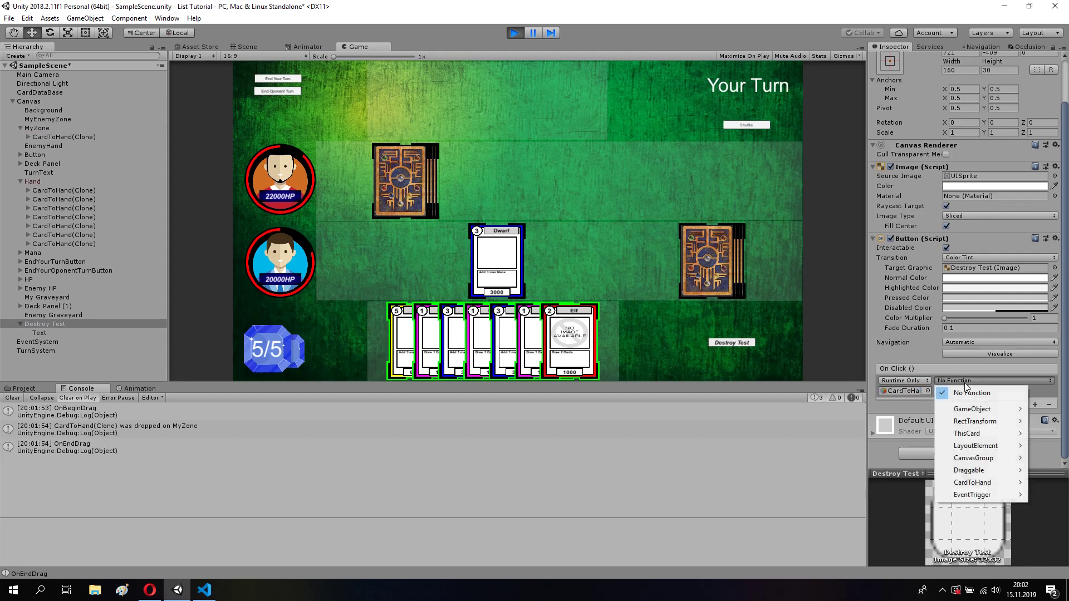
{"action": "mouse_move", "coordinate": [984, 434]}
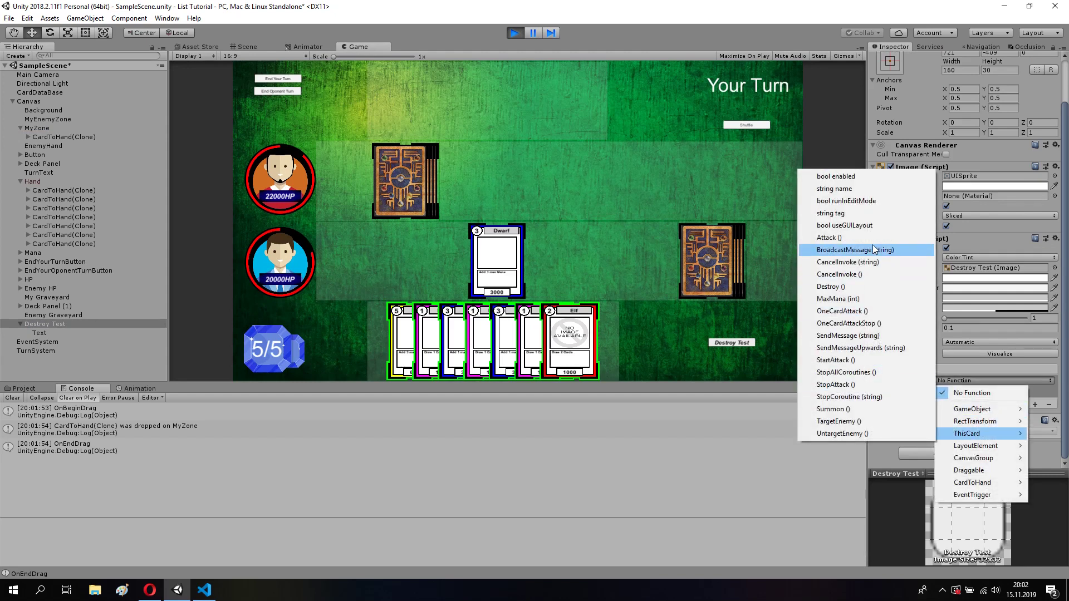
{"action": "left_click", "coordinate": [883, 288]}
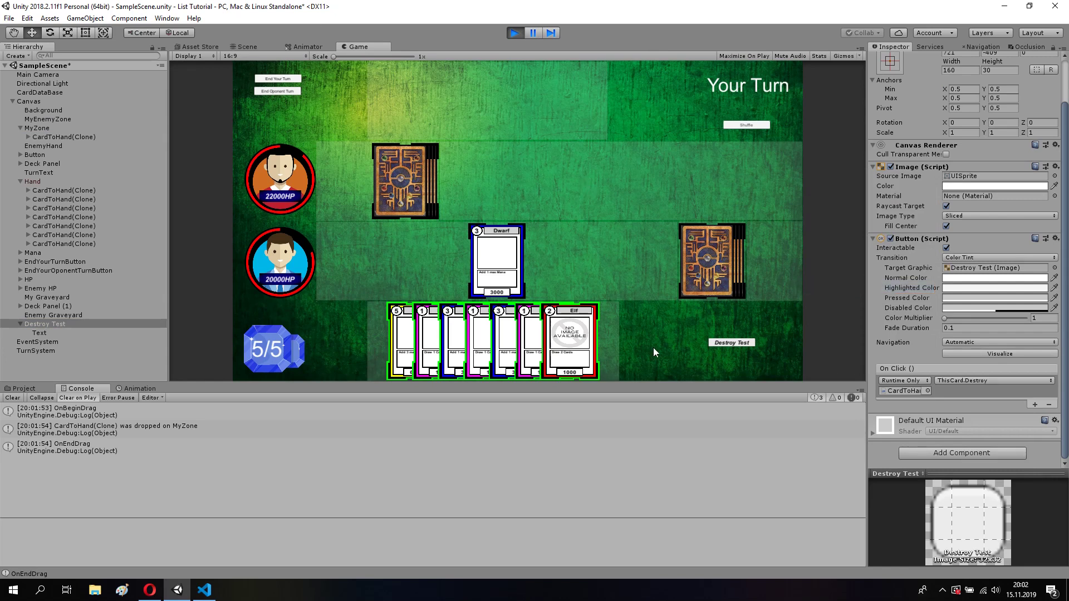
{"action": "left_click", "coordinate": [733, 343]}
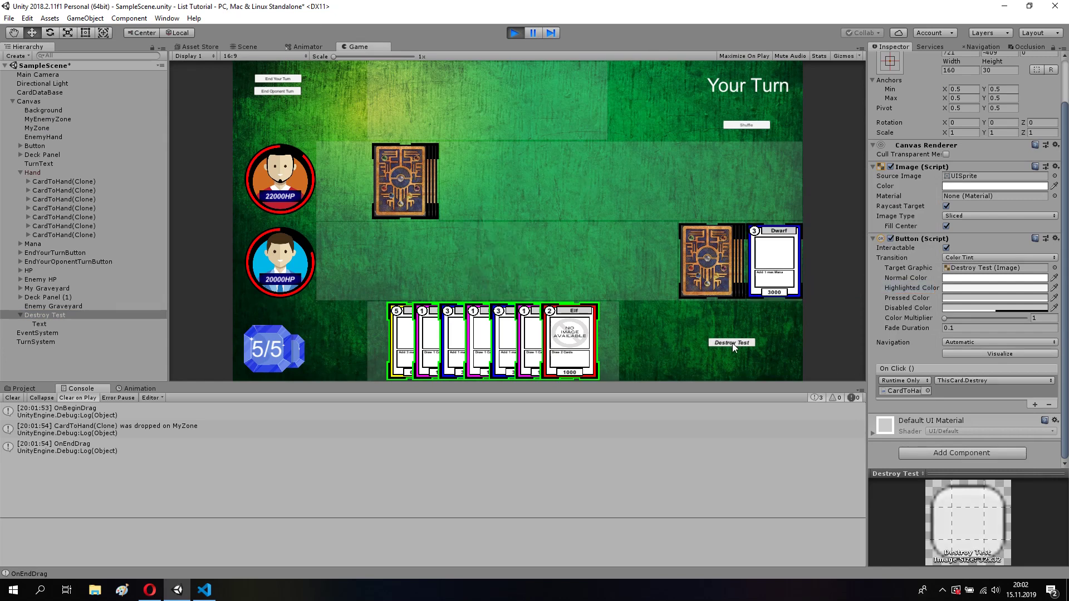
Confirm the graveyard Dwarf card can no longer attack or be moved to the field or hand.
{"action": "left_click_drag", "start_coordinate": [774, 257], "coordinate": [744, 195]}
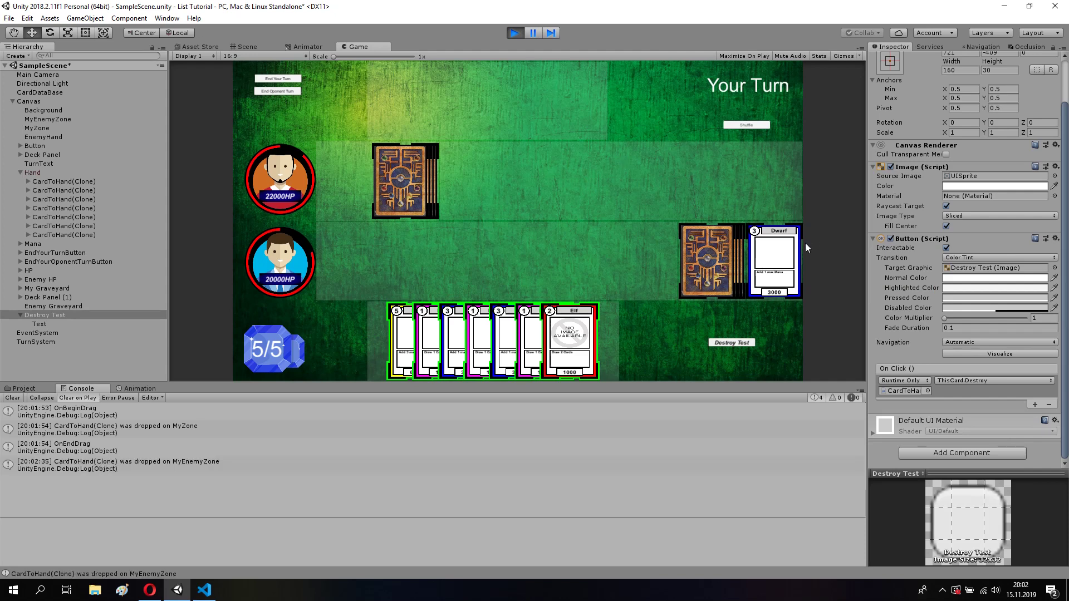
{"action": "left_click_drag", "start_coordinate": [787, 255], "coordinate": [756, 217]}
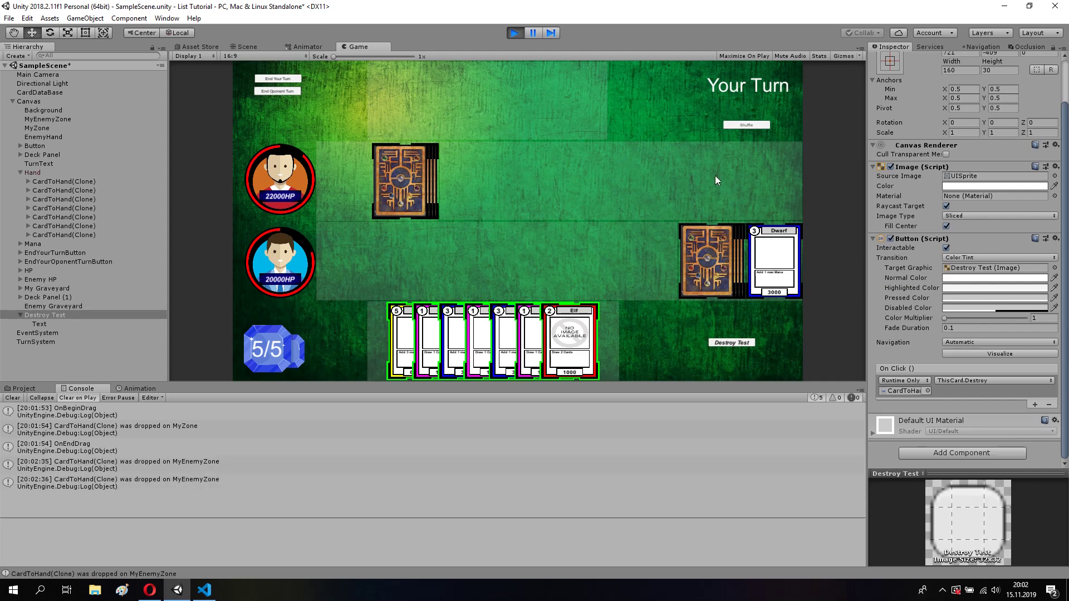
{"action": "left_click_drag", "start_coordinate": [717, 180], "coordinate": [718, 183]}
{"action": "left_click_drag", "start_coordinate": [559, 269], "coordinate": [553, 260]}
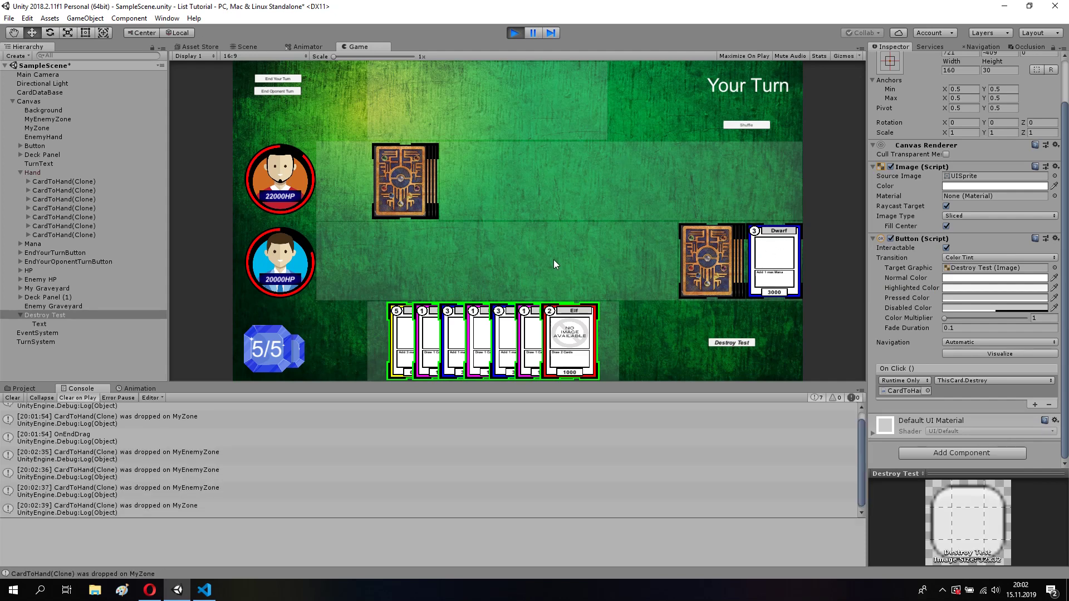
{"action": "left_click_drag", "start_coordinate": [613, 336], "coordinate": [612, 334]}
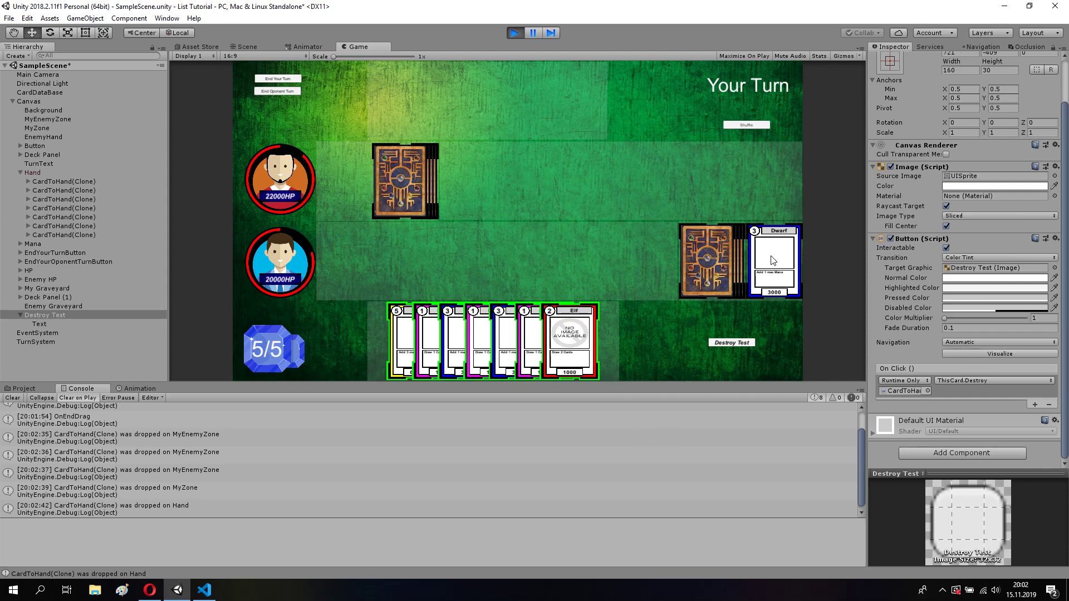
Summon the Human card, wire it to Destroy Test's Destroy function, graveyard it, and stop play.
{"action": "left_click_drag", "start_coordinate": [406, 334], "coordinate": [500, 269]}
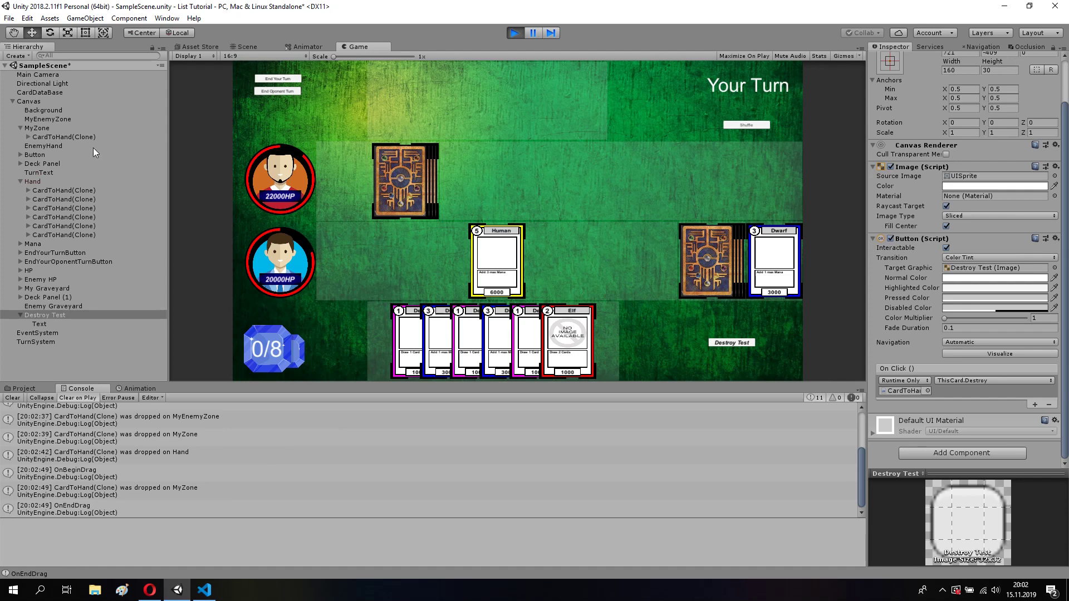
{"action": "left_click_drag", "start_coordinate": [88, 135], "coordinate": [895, 390]}
{"action": "left_click", "coordinate": [960, 380]}
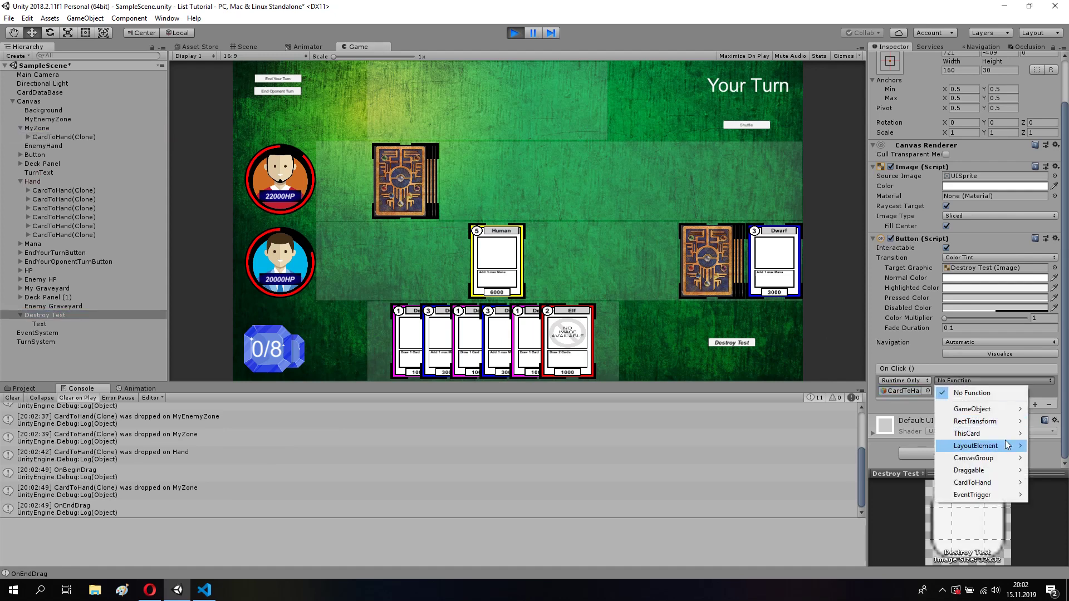
{"action": "mouse_move", "coordinate": [994, 432]}
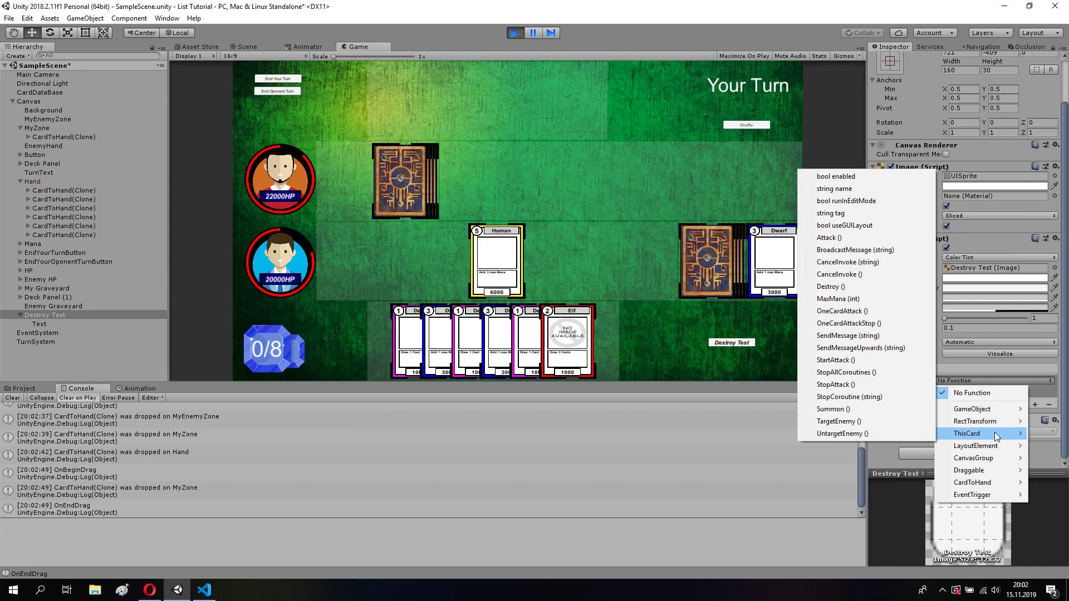
{"action": "left_click", "coordinate": [881, 286]}
{"action": "left_click", "coordinate": [748, 344]}
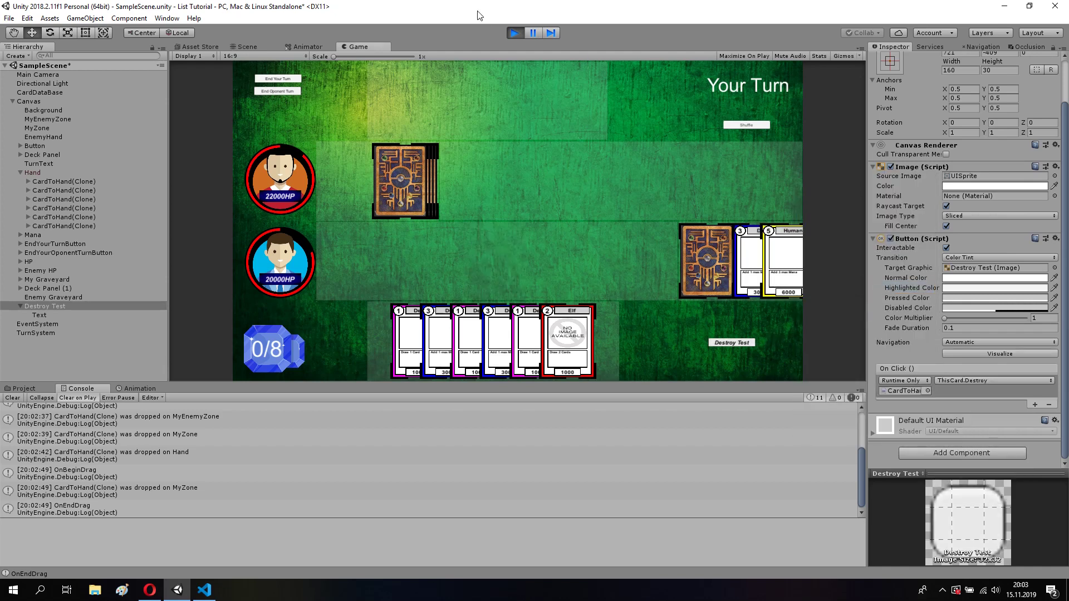
{"action": "left_click", "coordinate": [515, 33]}
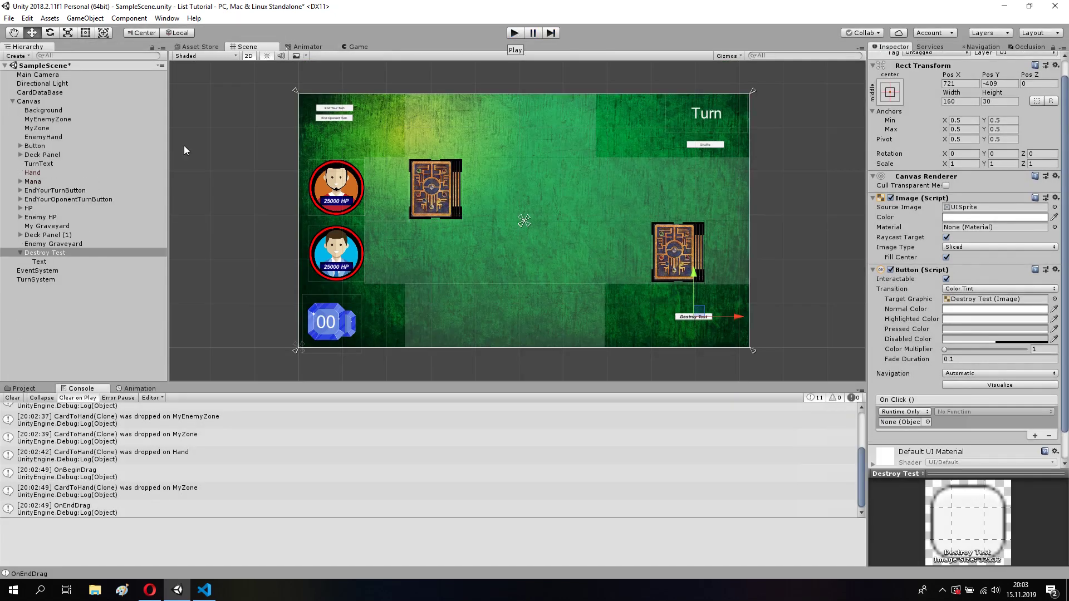
Show Assets/Scripts in the Project tab, then bring up ThisCard.cs in Visual Studio Code.
{"action": "left_click", "coordinate": [16, 398]}
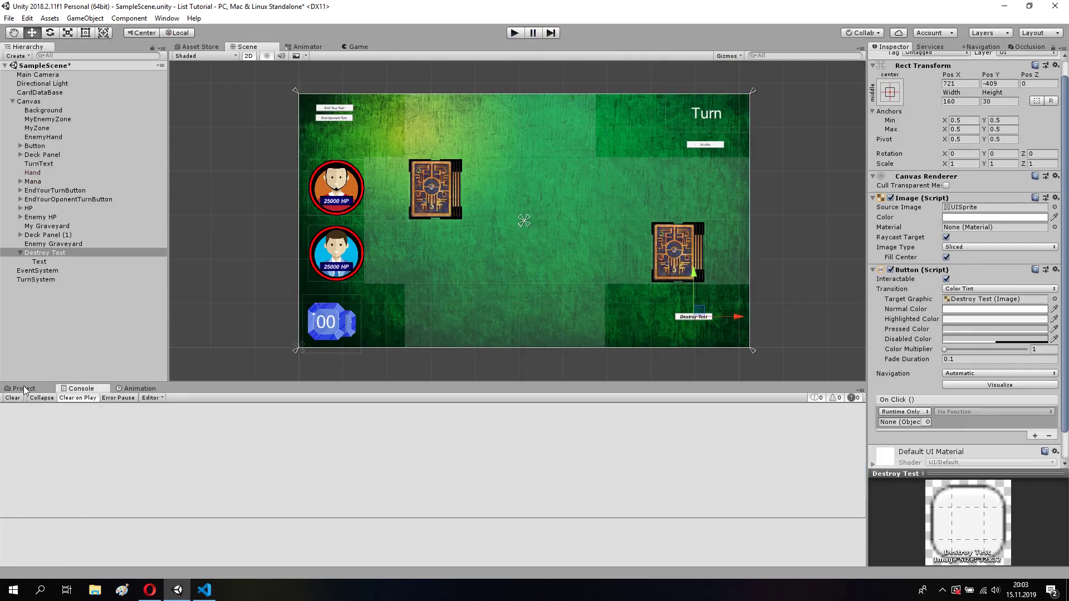
{"action": "left_click", "coordinate": [23, 387]}
{"action": "left_click", "coordinate": [258, 247]}
{"action": "middle_click_drag", "start_coordinate": [258, 246], "coordinate": [289, 206]}
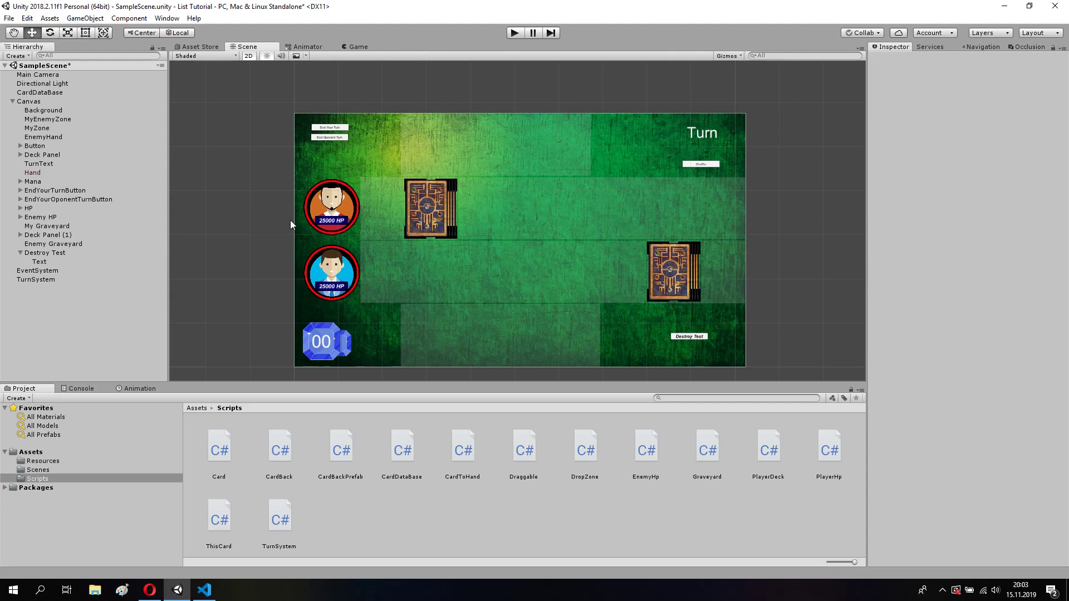
{"action": "scroll", "coordinate": [288, 224], "scroll_direction": "up", "scroll_amount": 1}
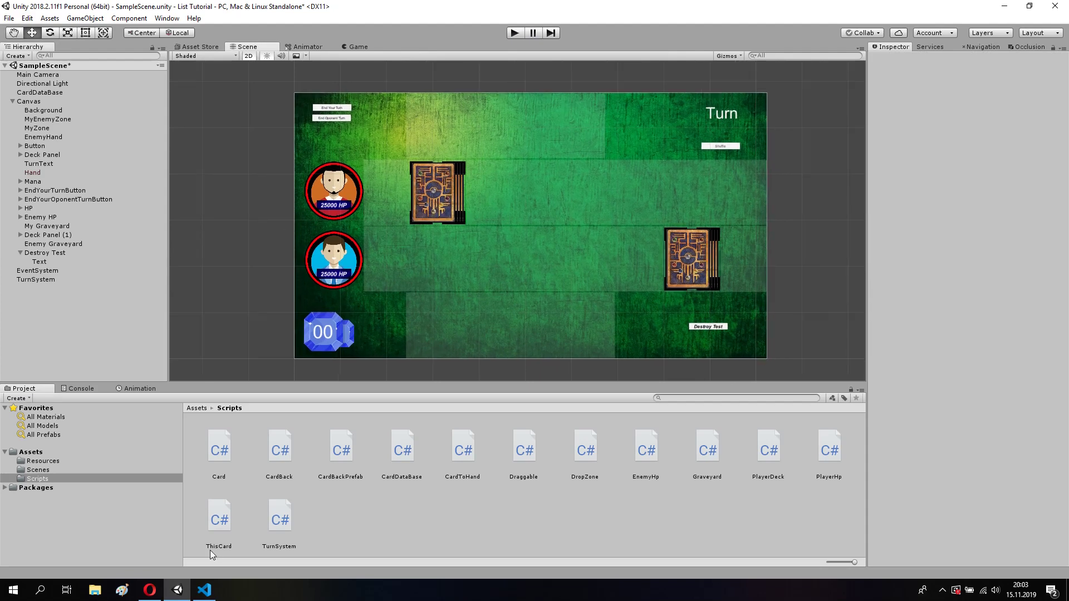
{"action": "left_click", "coordinate": [210, 597]}
{"action": "scroll", "coordinate": [275, 273], "scroll_direction": "down", "scroll_amount": 7}
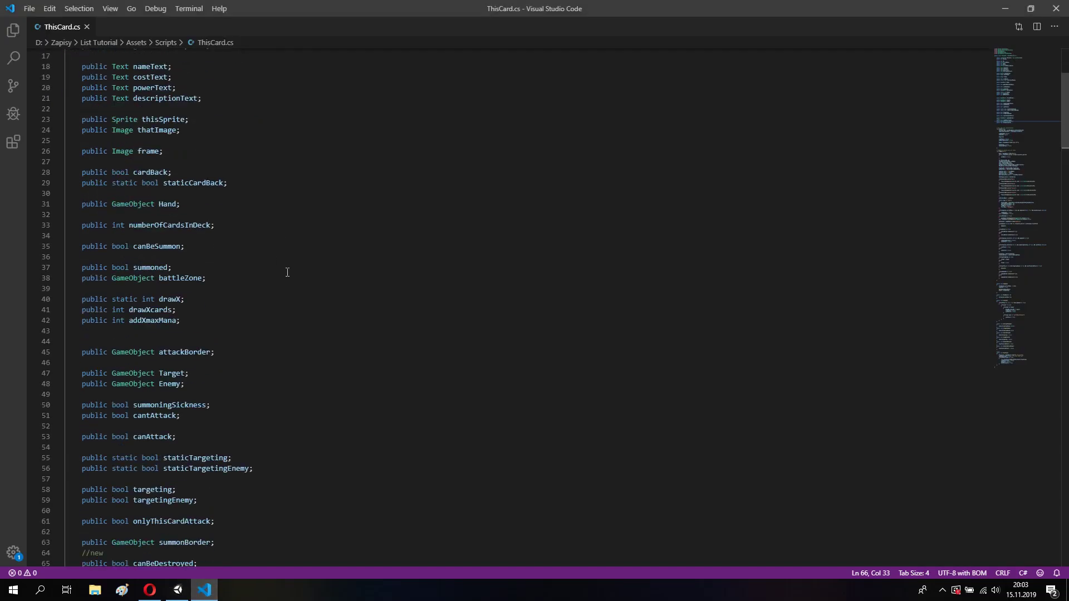
{"action": "scroll", "coordinate": [286, 279], "scroll_direction": "down", "scroll_amount": 6}
{"action": "left_click_drag", "start_coordinate": [212, 345], "coordinate": [82, 313]}
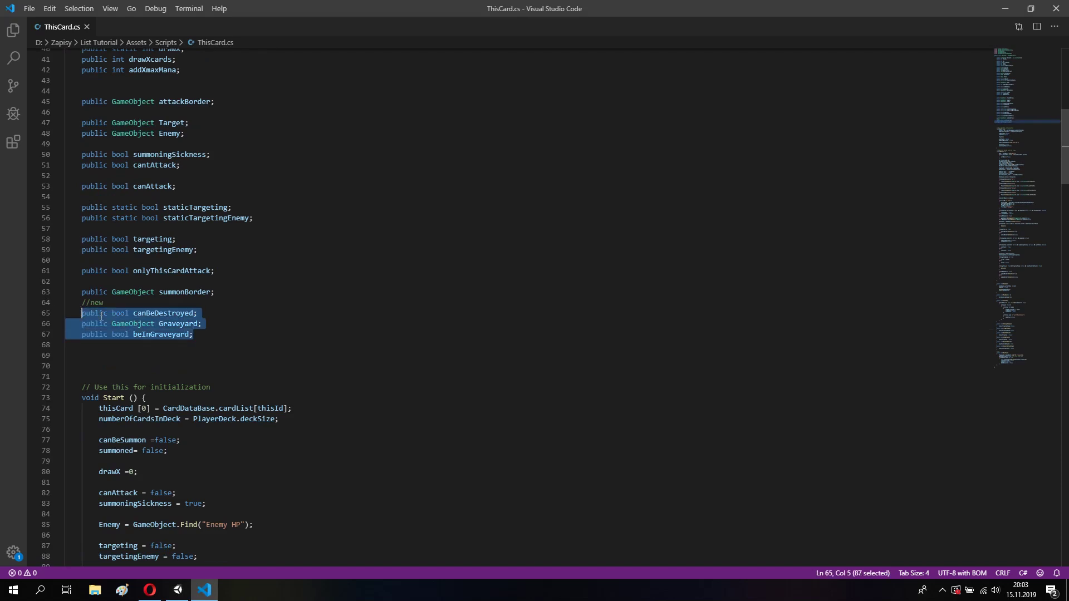
{"action": "scroll", "coordinate": [311, 323], "scroll_direction": "down", "scroll_amount": 6}
{"action": "scroll", "coordinate": [321, 323], "scroll_direction": "down", "scroll_amount": 9}
{"action": "scroll", "coordinate": [321, 324], "scroll_direction": "down", "scroll_amount": 6}
{"action": "scroll", "coordinate": [322, 323], "scroll_direction": "down", "scroll_amount": 6}
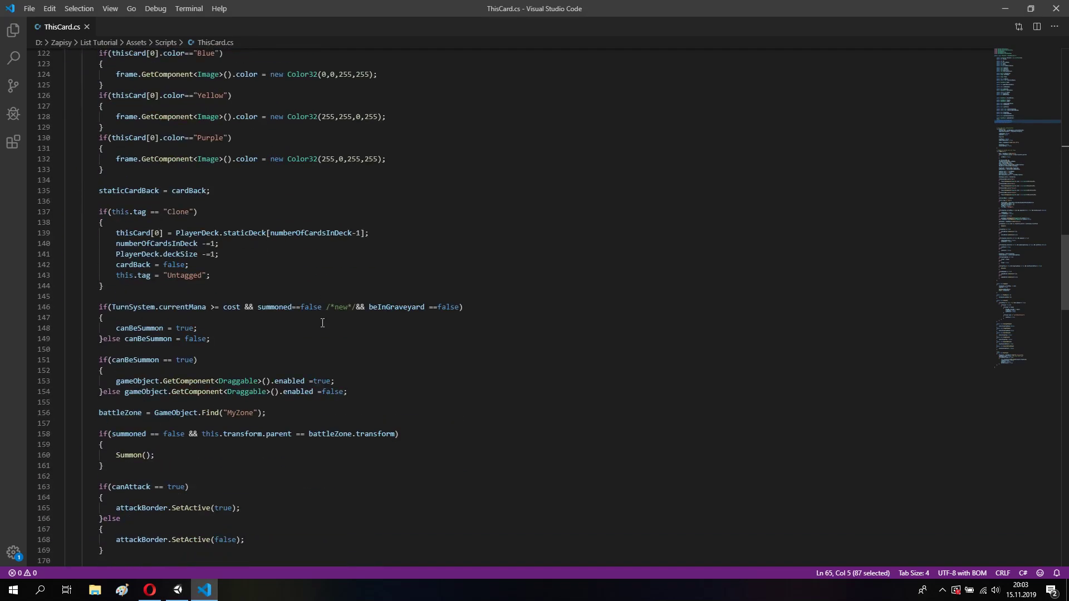
{"action": "left_click_drag", "start_coordinate": [327, 307], "coordinate": [488, 307]}
{"action": "scroll", "coordinate": [484, 309], "scroll_direction": "down", "scroll_amount": 6}
{"action": "scroll", "coordinate": [474, 313], "scroll_direction": "down", "scroll_amount": 9}
{"action": "scroll", "coordinate": [471, 313], "scroll_direction": "down", "scroll_amount": 6}
{"action": "scroll", "coordinate": [471, 313], "scroll_direction": "down", "scroll_amount": 2}
{"action": "scroll", "coordinate": [334, 334], "scroll_direction": "down", "scroll_amount": 3}
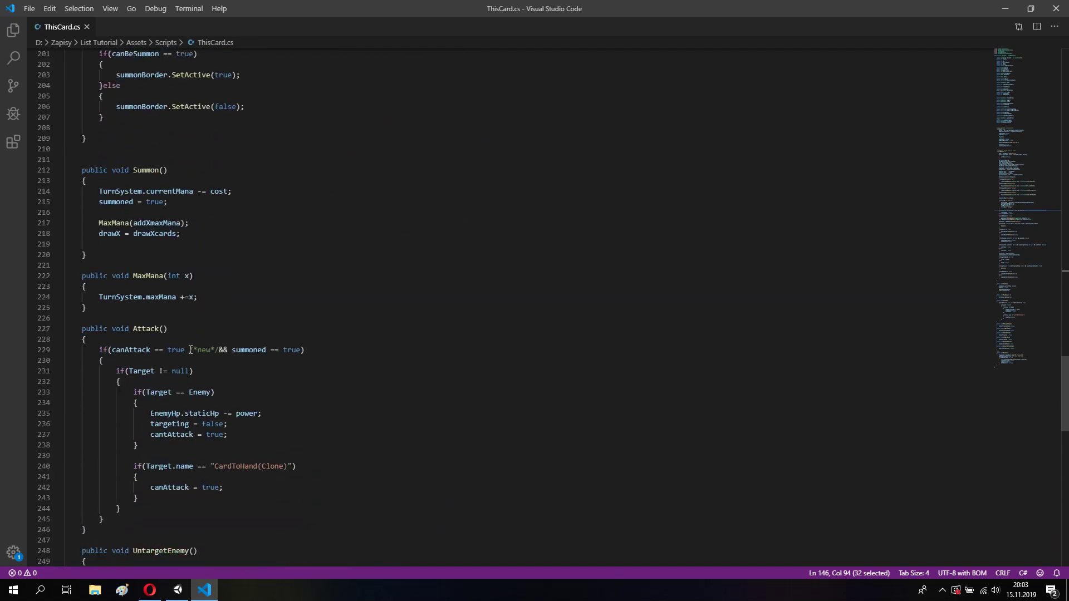
{"action": "left_click_drag", "start_coordinate": [189, 349], "coordinate": [305, 350]}
{"action": "scroll", "coordinate": [337, 351], "scroll_direction": "down", "scroll_amount": 4}
{"action": "scroll", "coordinate": [337, 351], "scroll_direction": "down", "scroll_amount": 7}
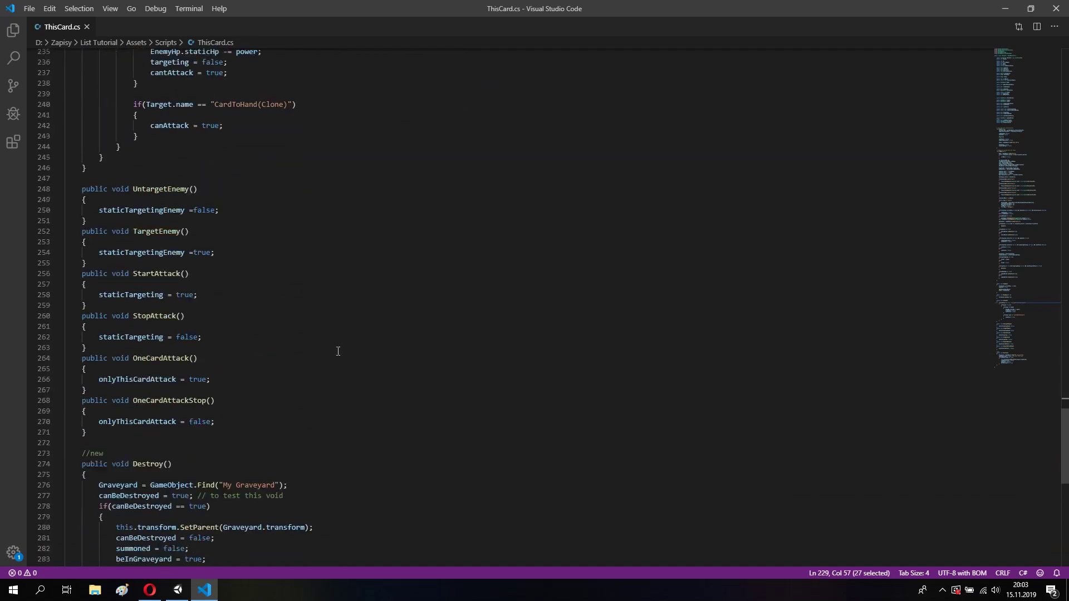
Review the new Destroy method in ThisCard.cs.
{"action": "scroll", "coordinate": [334, 345], "scroll_direction": "down", "scroll_amount": 8}
{"action": "left_click_drag", "start_coordinate": [95, 352], "coordinate": [65, 228]}
{"action": "left_click", "coordinate": [501, 296]}
Run the game in Unity, summon the Demon card, and pass one player and opponent turn.
{"action": "left_click", "coordinate": [178, 589]}
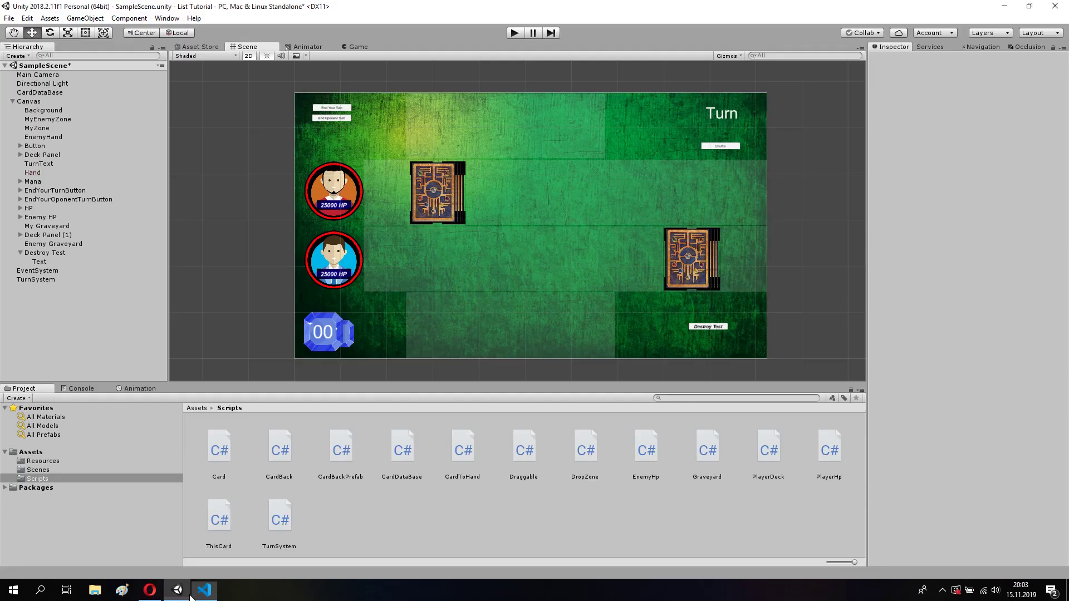
{"action": "left_click", "coordinate": [342, 49]}
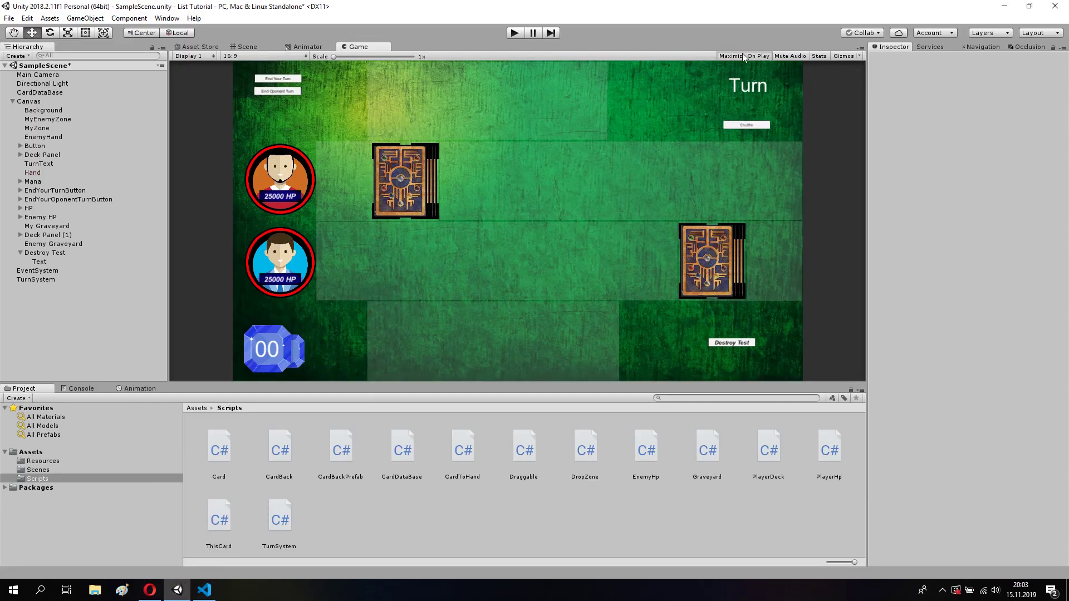
{"action": "left_click", "coordinate": [516, 33]}
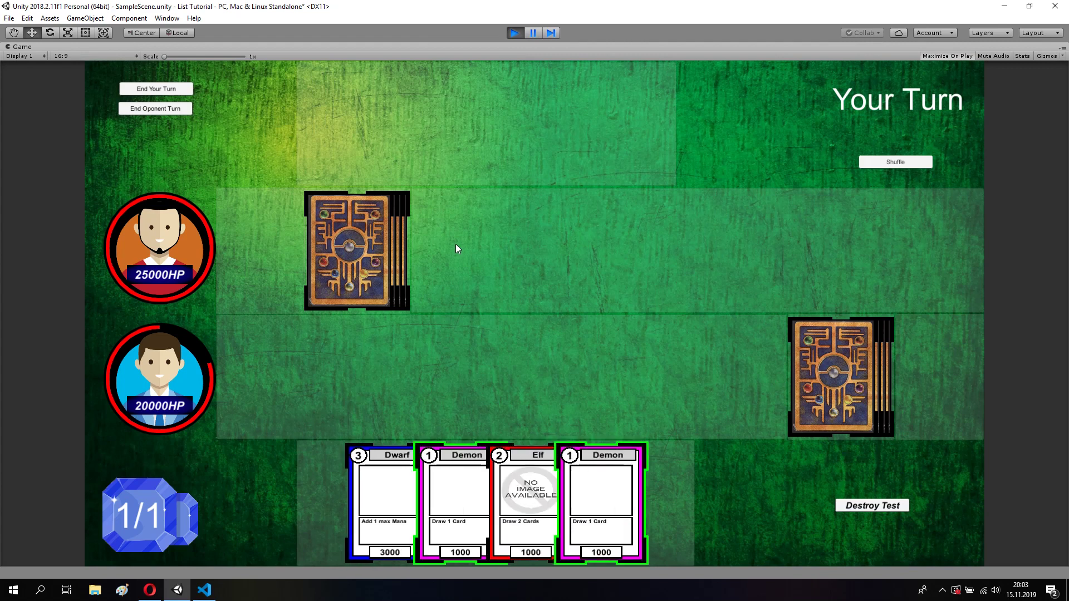
{"action": "left_click_drag", "start_coordinate": [419, 472], "coordinate": [465, 379]}
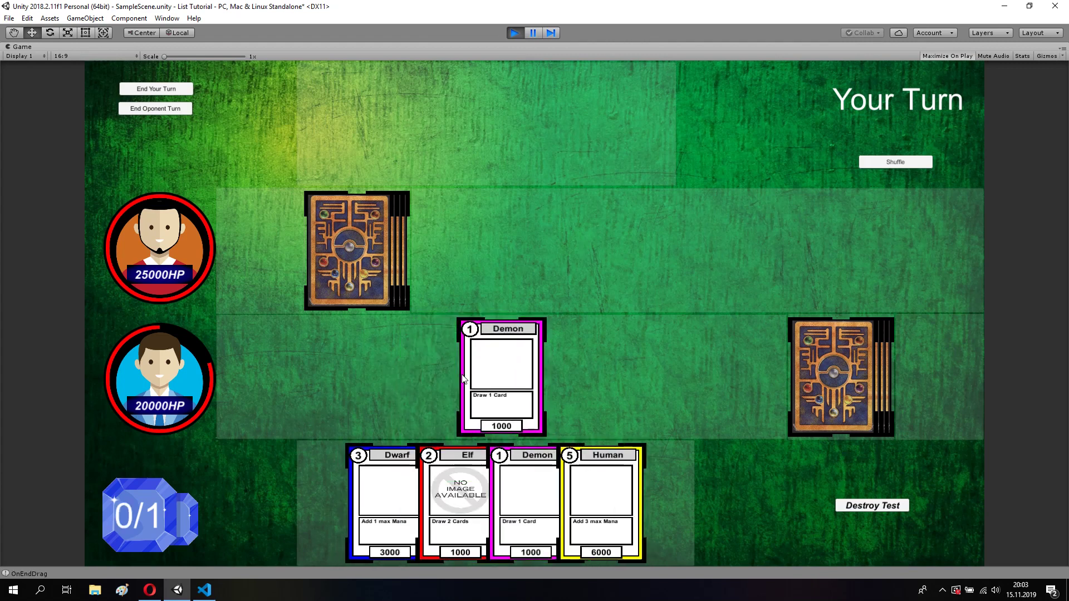
{"action": "left_click", "coordinate": [152, 91]}
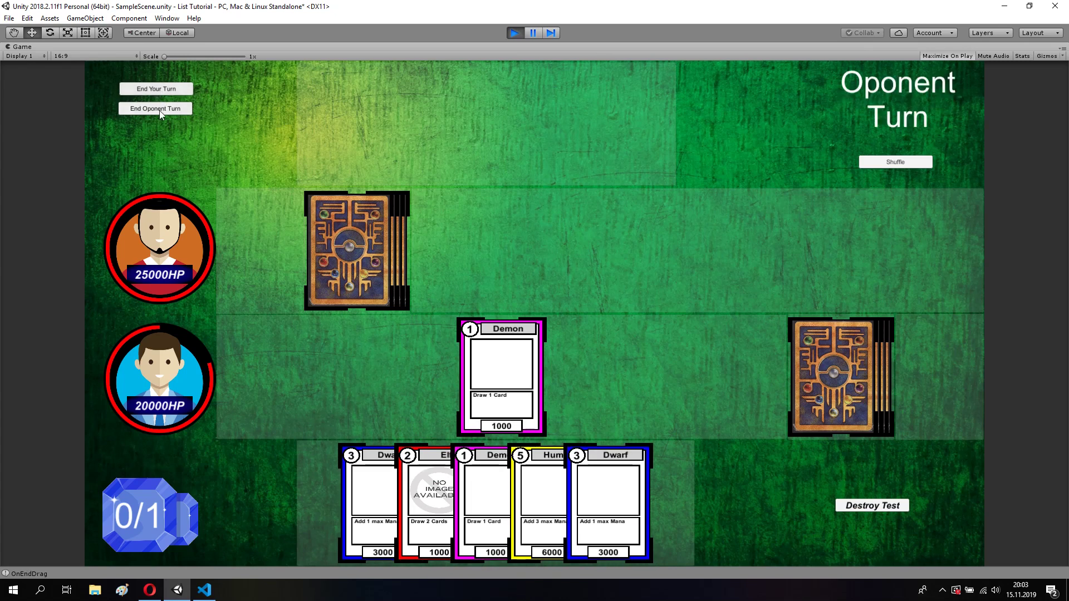
{"action": "left_click", "coordinate": [159, 110]}
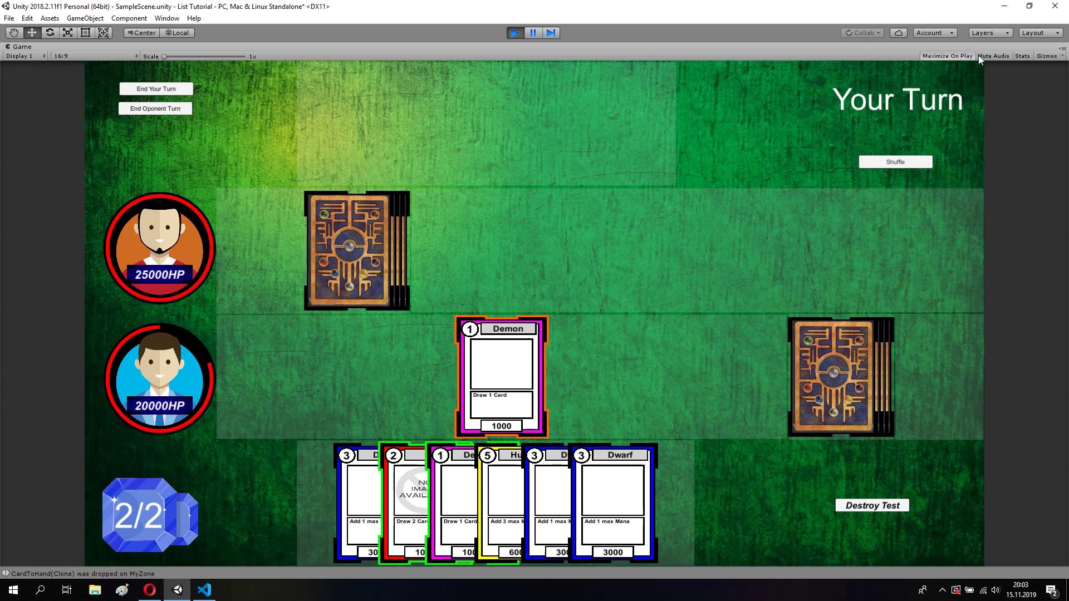
{"action": "left_click", "coordinate": [533, 33]}
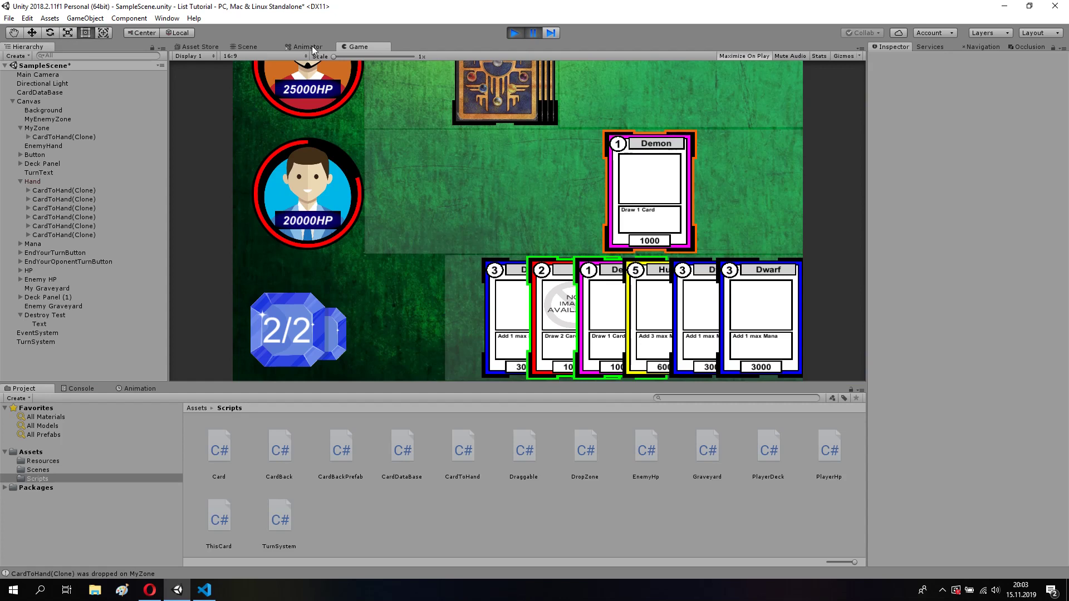
{"action": "left_click", "coordinate": [244, 49]}
Assign CardToHand(Clone) to Destroy Test's On Click and choose ThisCard > Destroy ().
{"action": "middle_click_drag", "start_coordinate": [679, 222], "coordinate": [566, 257]}
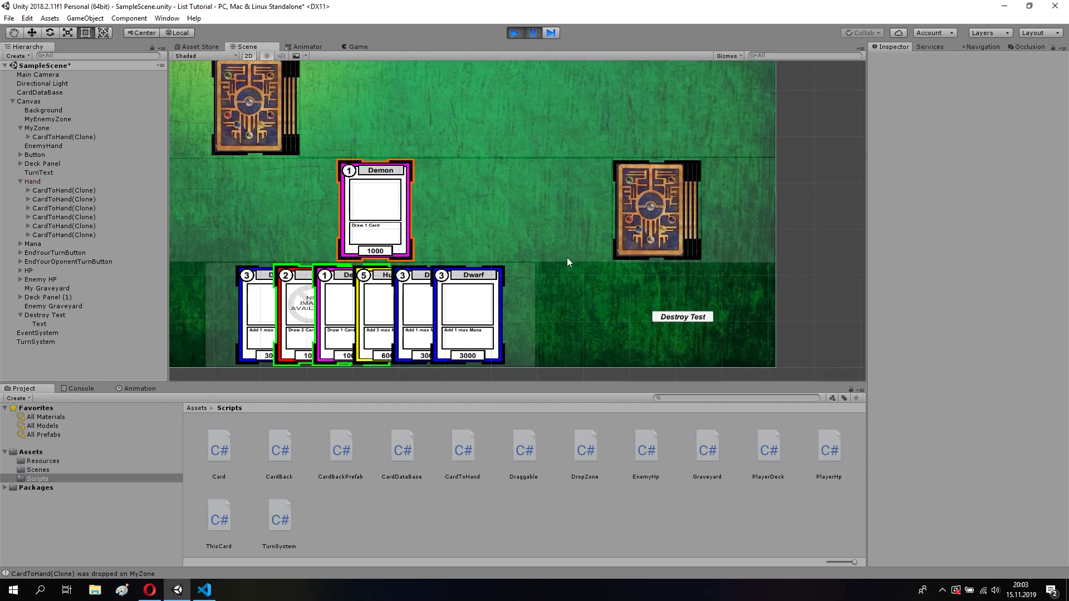
{"action": "left_click", "coordinate": [685, 315]}
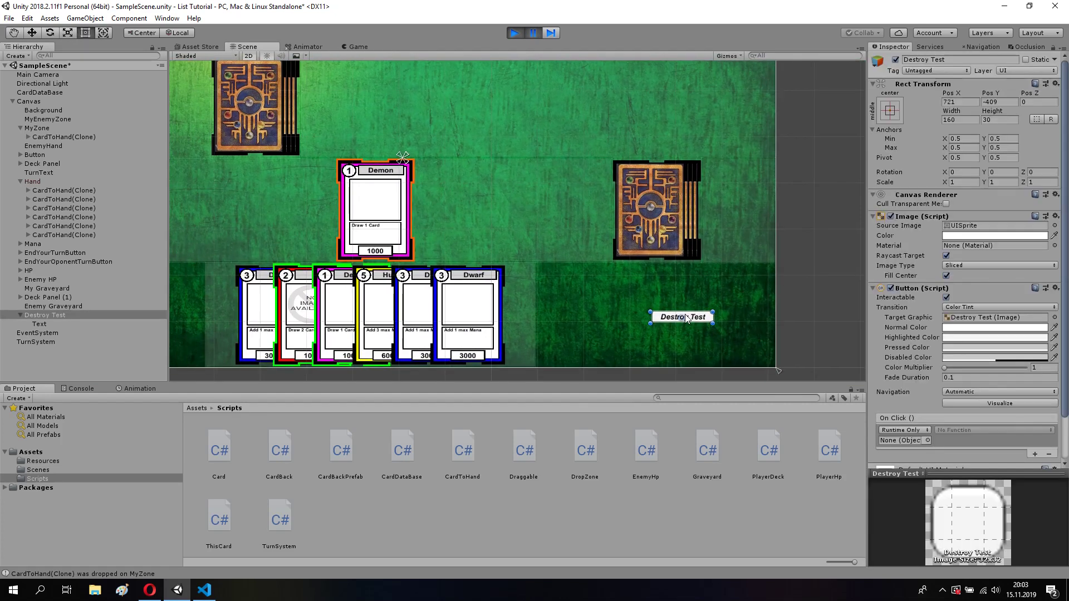
{"action": "left_click_drag", "start_coordinate": [64, 137], "coordinate": [903, 440]}
{"action": "left_click", "coordinate": [963, 432]}
{"action": "mouse_move", "coordinate": [999, 483]}
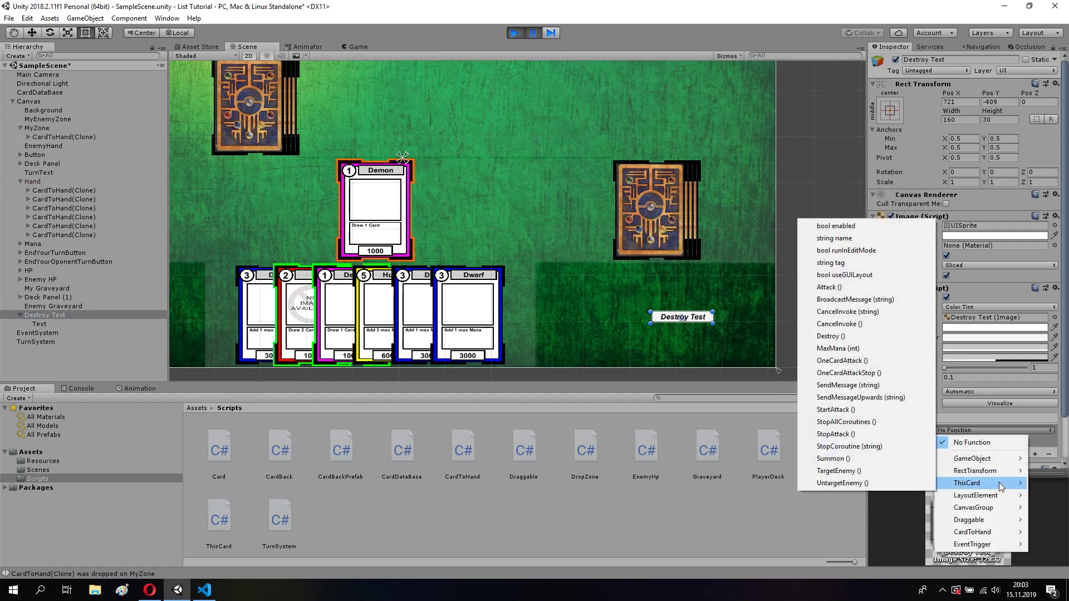
{"action": "left_click", "coordinate": [845, 336]}
{"action": "left_click", "coordinate": [810, 241]}
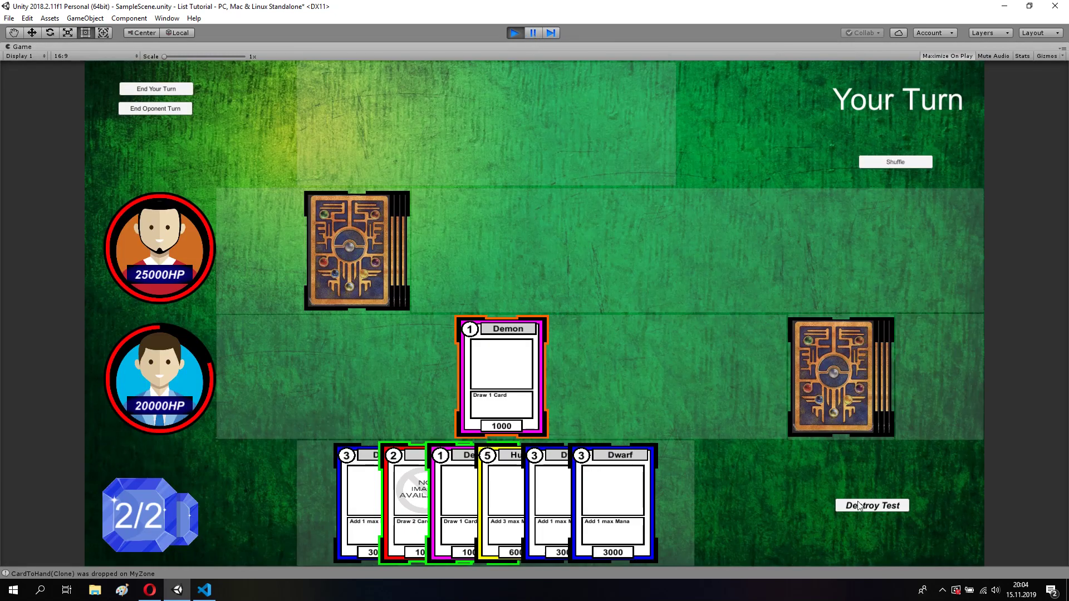
Graveyard the Demon card with Destroy Test, pass a turn, summon a Dwarf card, and pause.
{"action": "left_click", "coordinate": [854, 506]}
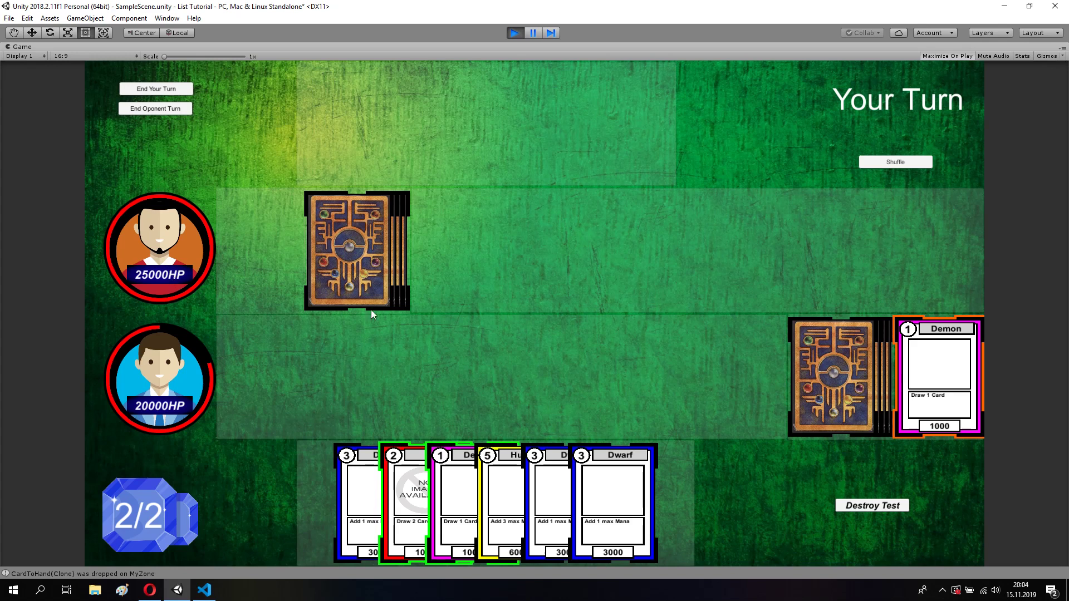
{"action": "left_click", "coordinate": [146, 89]}
{"action": "left_click", "coordinate": [133, 110]}
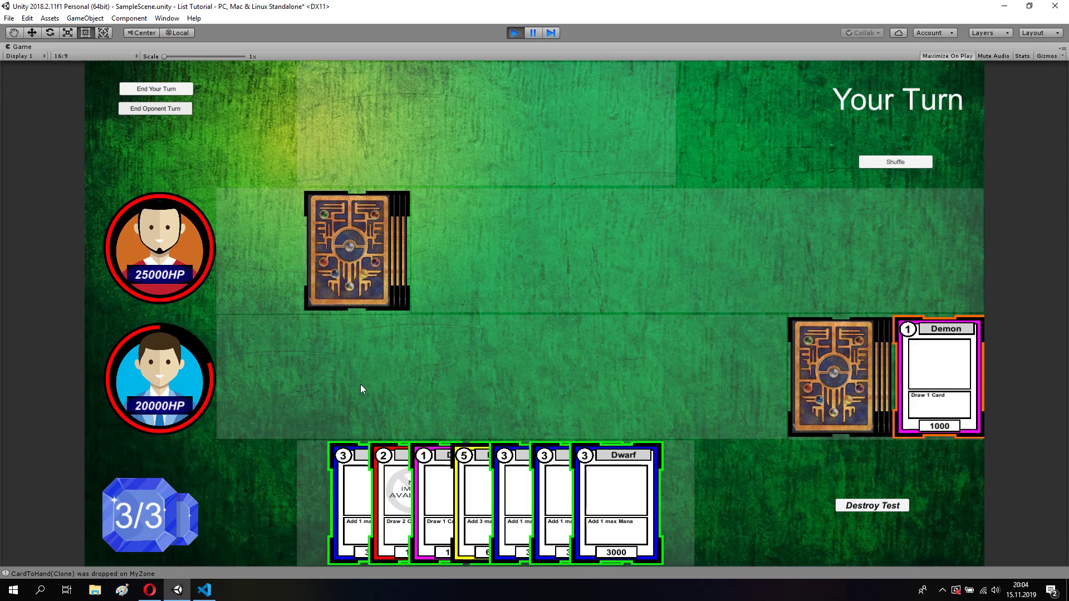
{"action": "left_click_drag", "start_coordinate": [365, 462], "coordinate": [465, 382]}
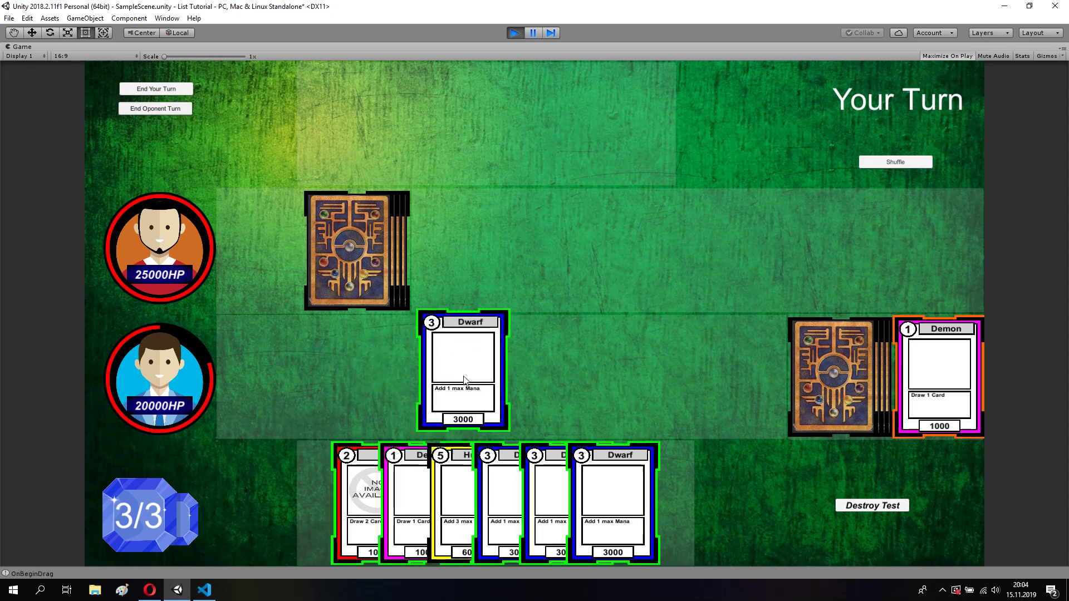
{"action": "left_click", "coordinate": [532, 33]}
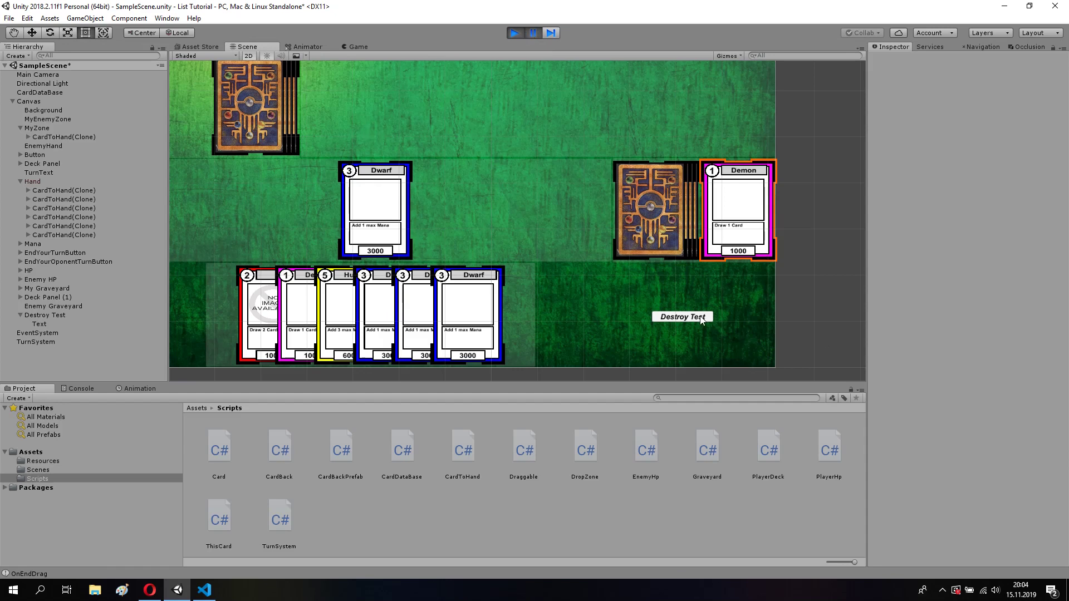
Point Destroy Test's On Click at the Dwarf card's Destroy () and use it to graveyard the Dwarf.
{"action": "left_click", "coordinate": [700, 316]}
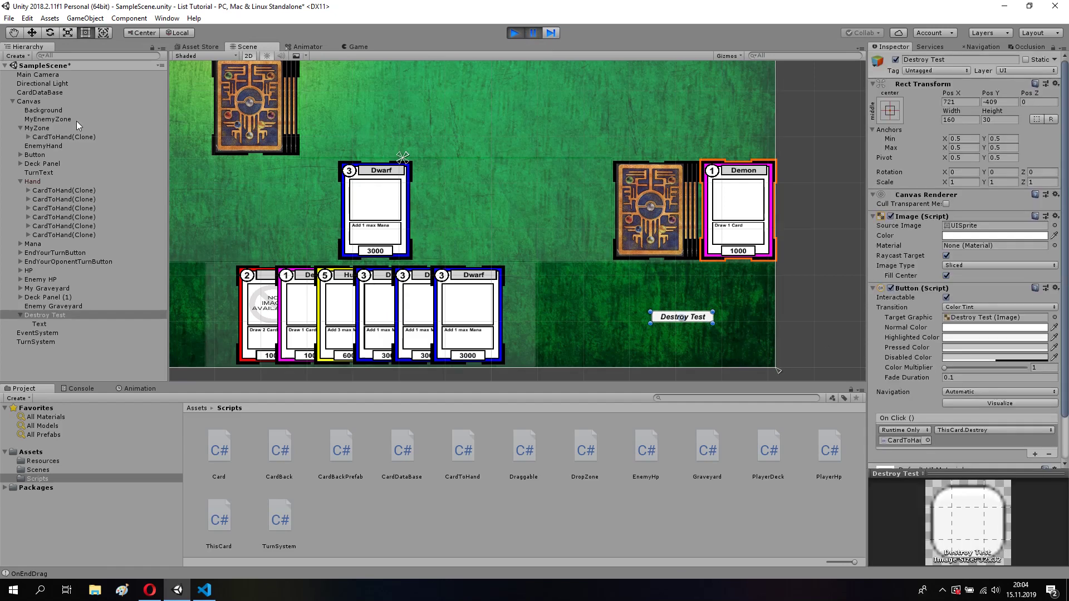
{"action": "mouse_move", "coordinate": [75, 138]}
{"action": "left_mouse_down"}
{"action": "mouse_move", "coordinate": [903, 415]}
{"action": "mouse_move", "coordinate": [902, 439]}
{"action": "left_mouse_up"}
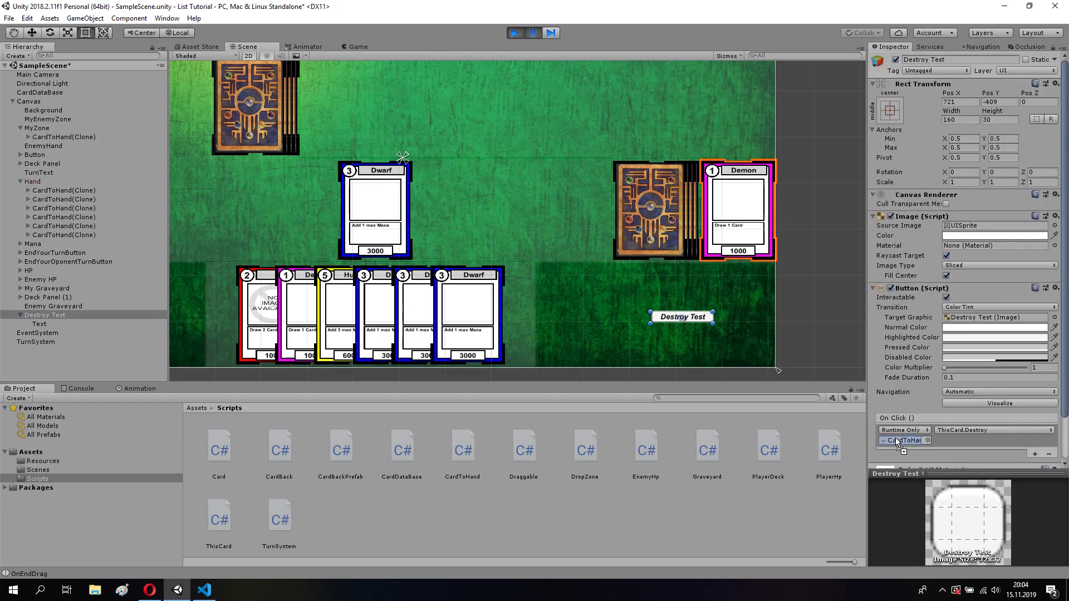
{"action": "left_click", "coordinate": [994, 430]}
{"action": "mouse_move", "coordinate": [983, 481]}
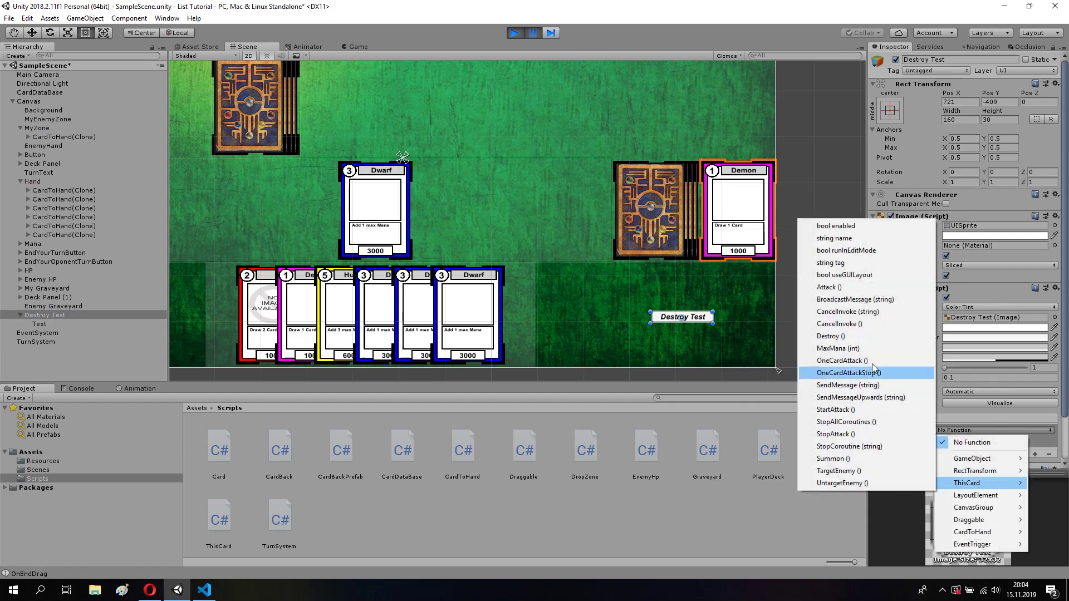
{"action": "left_click", "coordinate": [866, 340]}
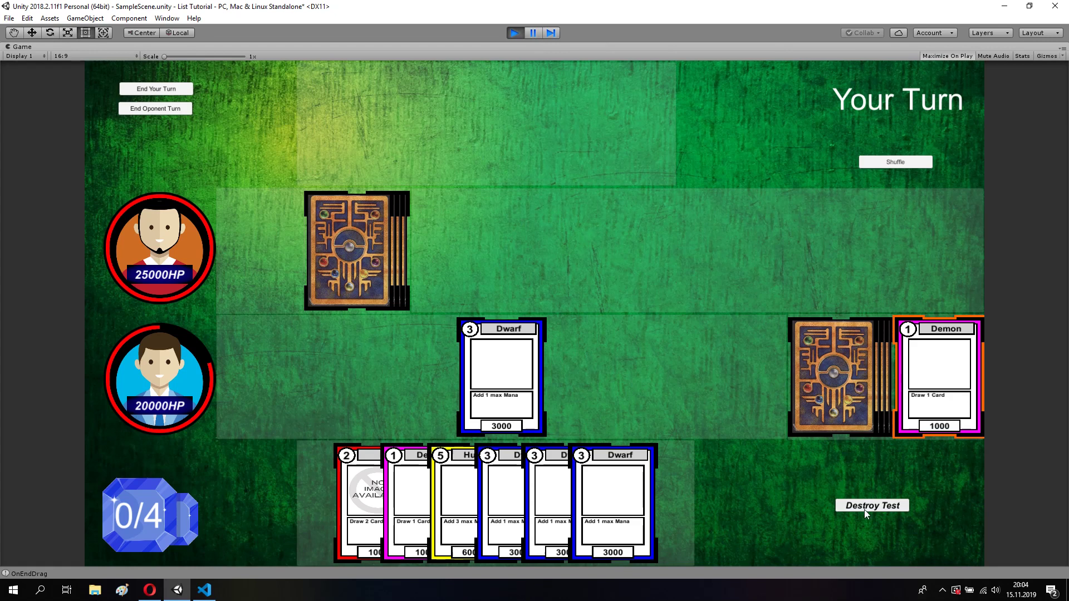
{"action": "left_click", "coordinate": [864, 509]}
Pass the turns to refill mana, stop the test run, and return to ThisCard.cs.
{"action": "left_click", "coordinate": [152, 87]}
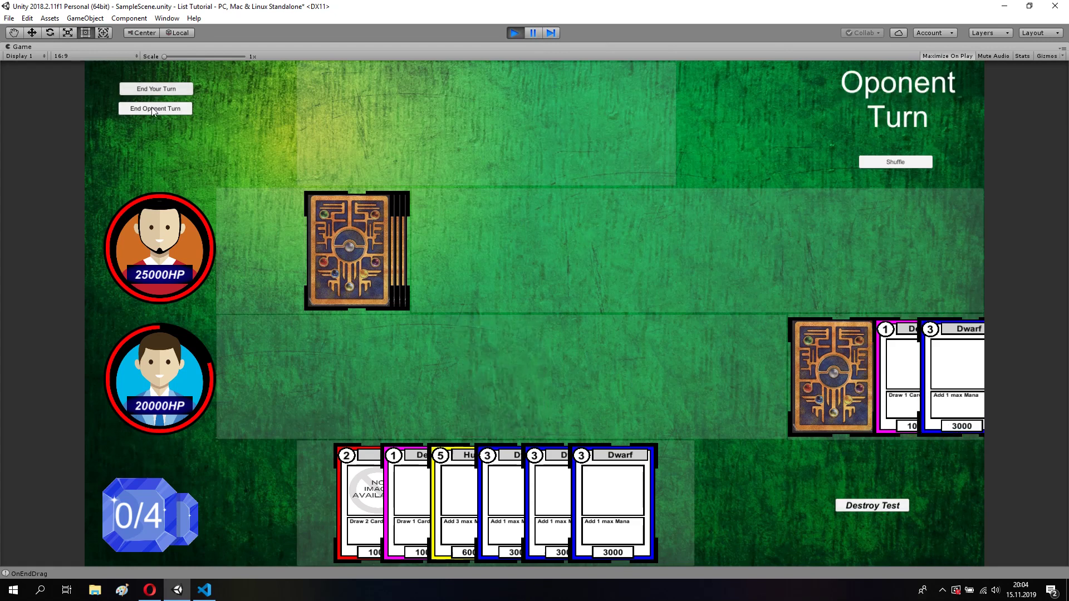
{"action": "left_click", "coordinate": [149, 111]}
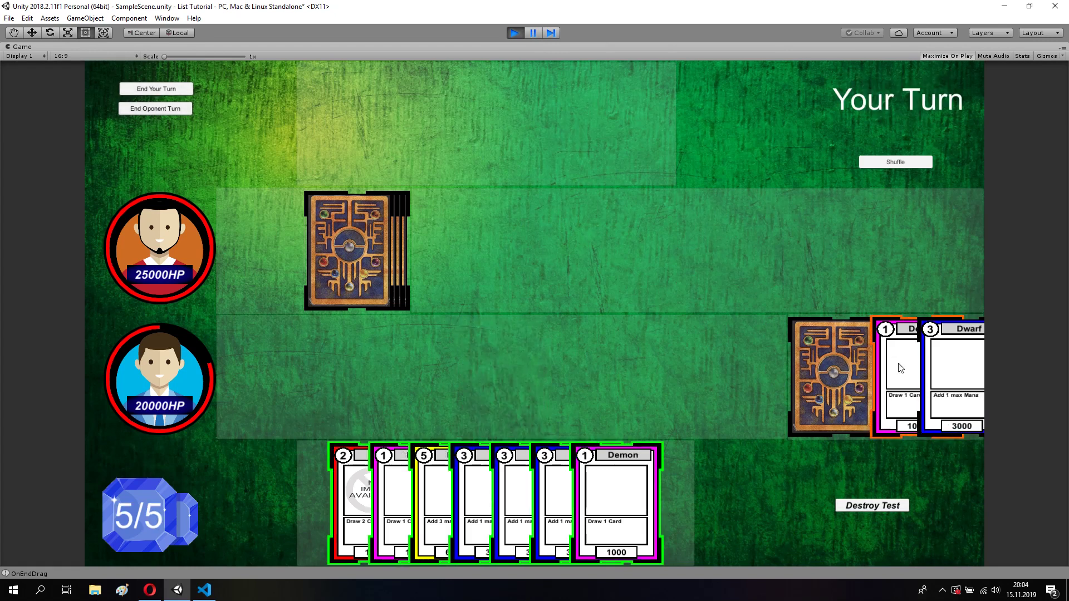
{"action": "left_click", "coordinate": [514, 34]}
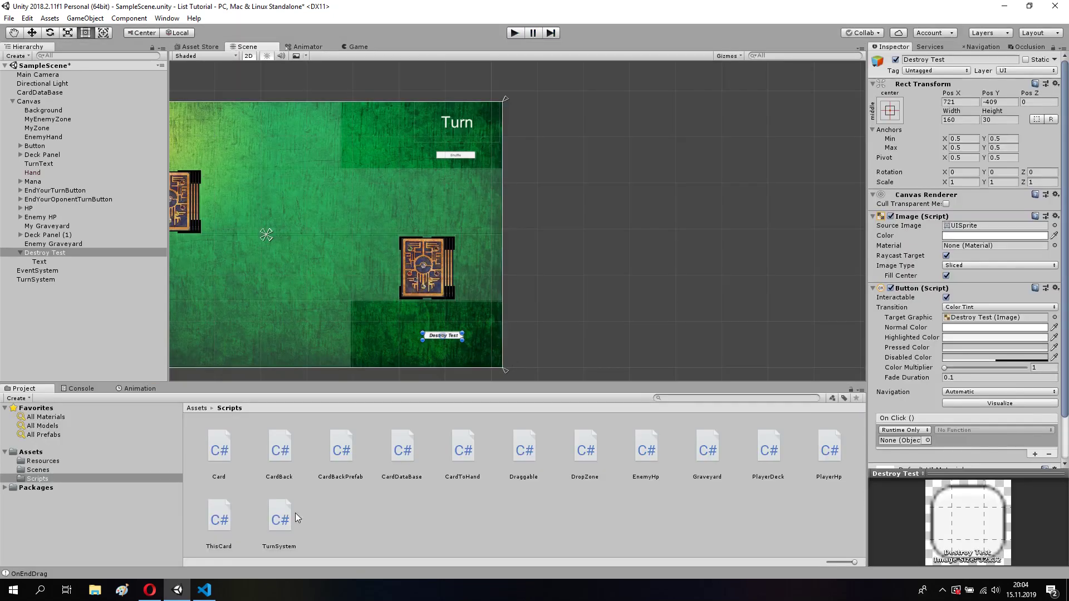
{"action": "left_click", "coordinate": [205, 590]}
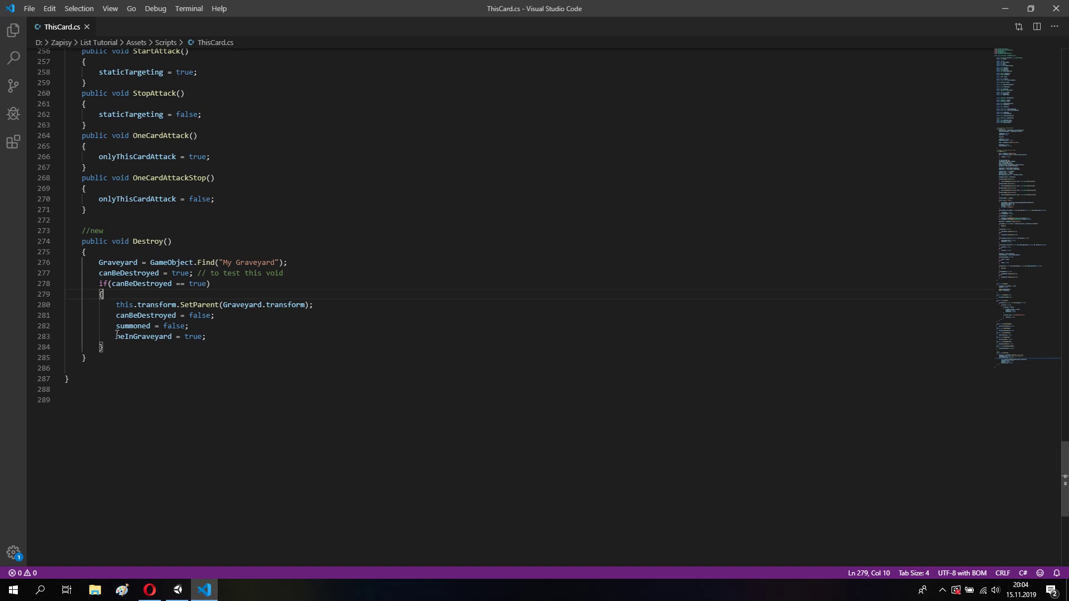
{"action": "left_click", "coordinate": [221, 338]}
{"action": "left_click_drag", "start_coordinate": [114, 338], "coordinate": [174, 340]}
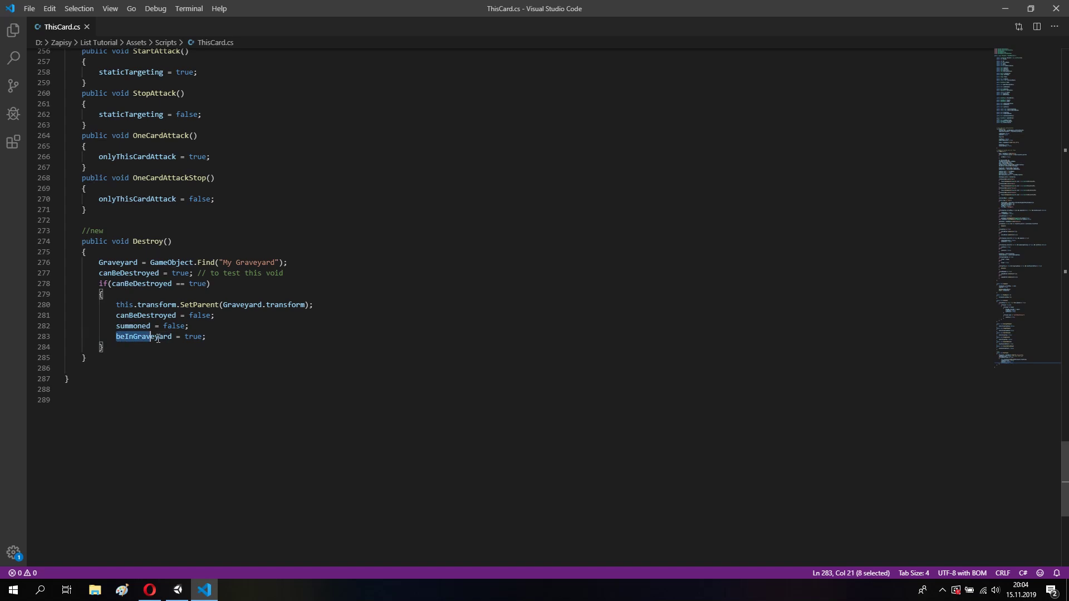
{"action": "scroll", "coordinate": [217, 306], "scroll_direction": "up", "scroll_amount": 4}
{"action": "scroll", "coordinate": [260, 273], "scroll_direction": "up", "scroll_amount": 12}
{"action": "scroll", "coordinate": [260, 273], "scroll_direction": "up", "scroll_amount": 1}
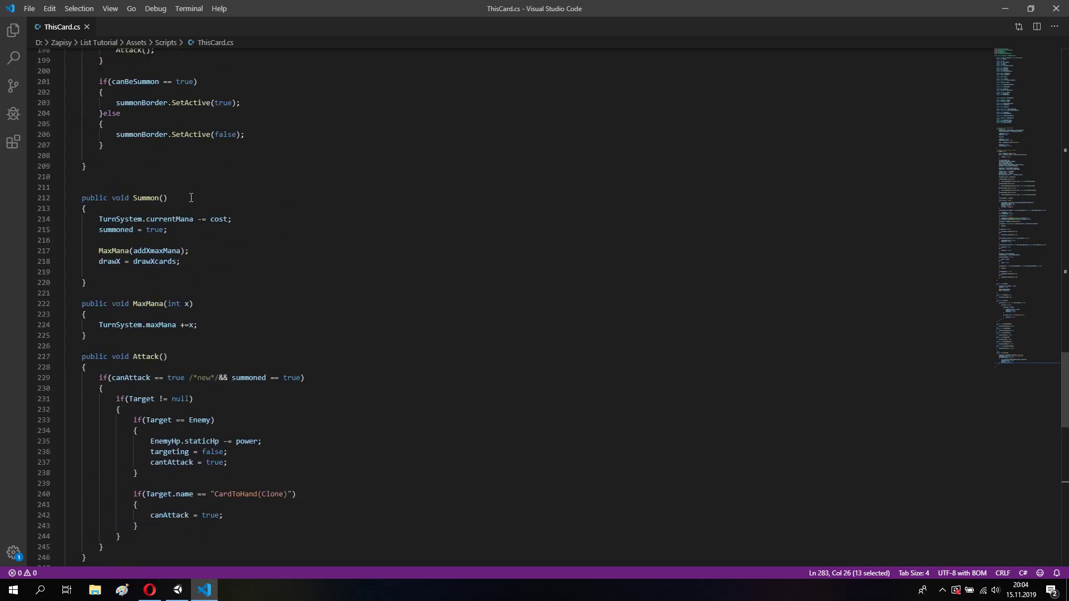
{"action": "scroll", "coordinate": [268, 290], "scroll_direction": "up", "scroll_amount": 2}
{"action": "scroll", "coordinate": [264, 291], "scroll_direction": "up", "scroll_amount": 1}
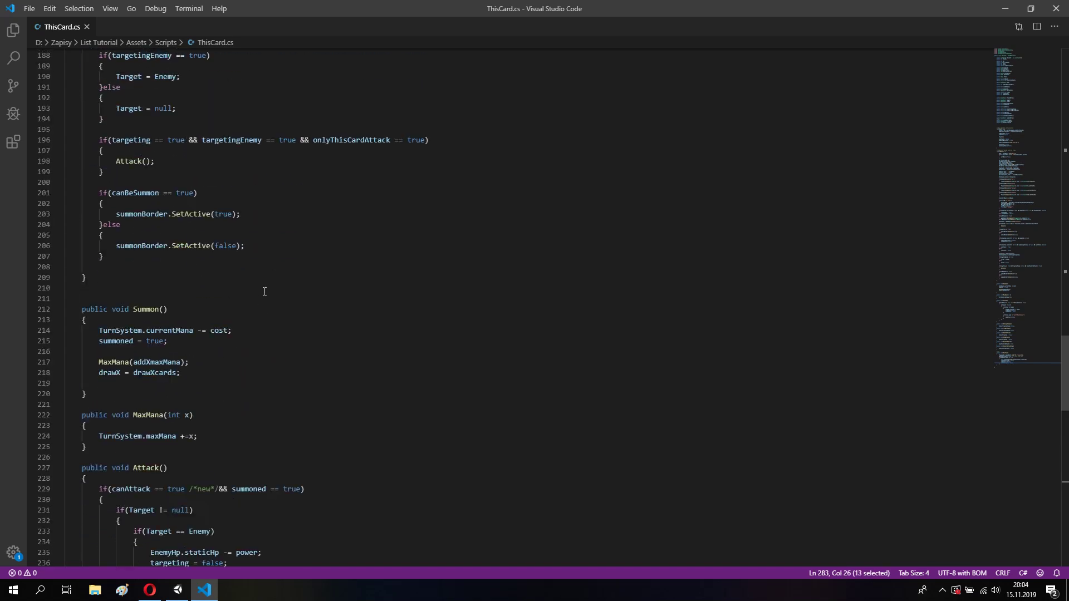
{"action": "scroll", "coordinate": [172, 245], "scroll_direction": "up", "scroll_amount": 1}
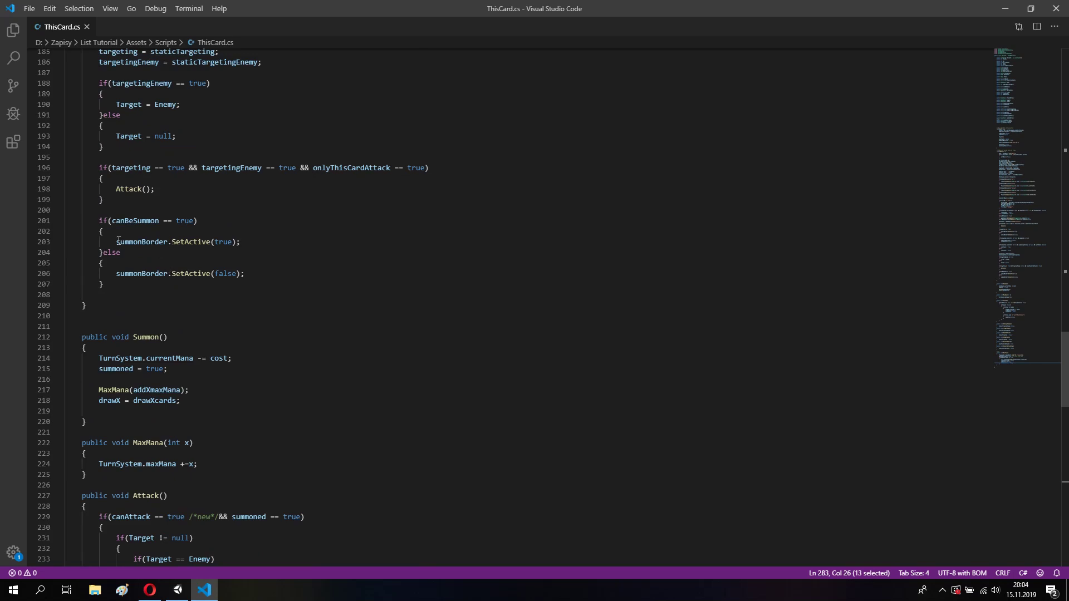
{"action": "scroll", "coordinate": [119, 240], "scroll_direction": "up", "scroll_amount": 1}
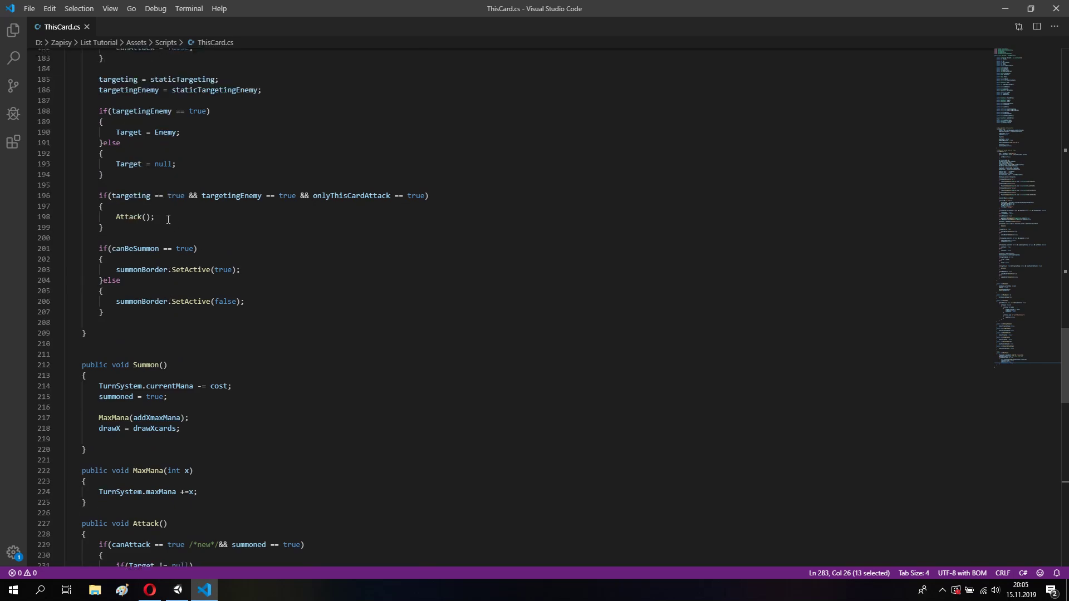
{"action": "scroll", "coordinate": [168, 219], "scroll_direction": "up", "scroll_amount": 4}
{"action": "scroll", "coordinate": [168, 220], "scroll_direction": "up", "scroll_amount": 3}
{"action": "scroll", "coordinate": [168, 219], "scroll_direction": "up", "scroll_amount": 3}
{"action": "scroll", "coordinate": [183, 183], "scroll_direction": "up", "scroll_amount": 2}
Append '&& beInGraveyard == false' after 'canAttack == true' on line 163 and save.
{"action": "left_click", "coordinate": [186, 180]}
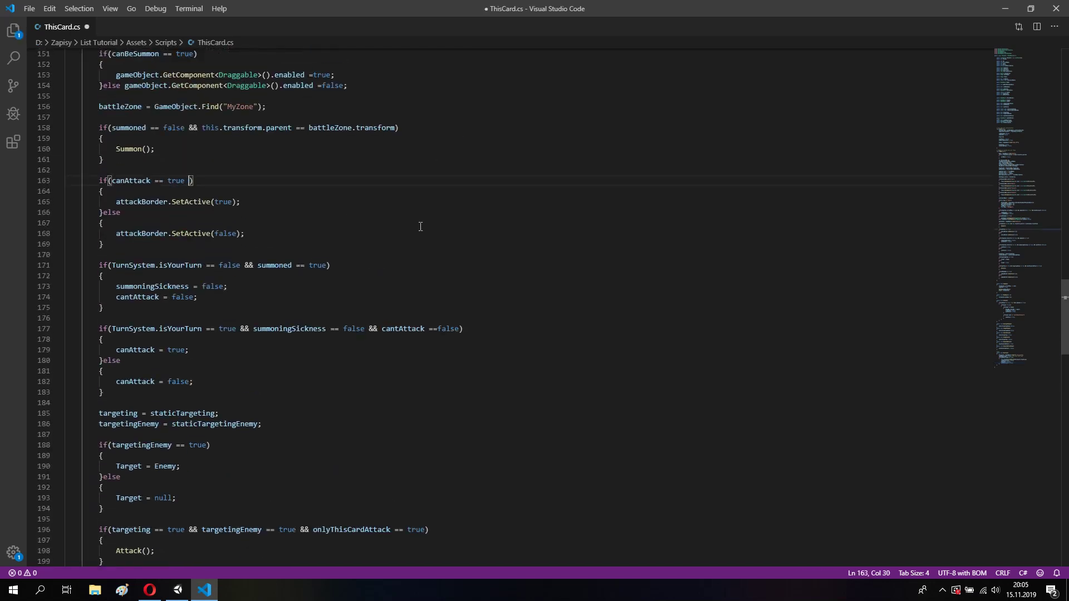
{"action": "type", "text": "&& "}
{"action": "type", "text": "beInGraveyard == false"}
{"action": "key", "text": "ctrl+s"}
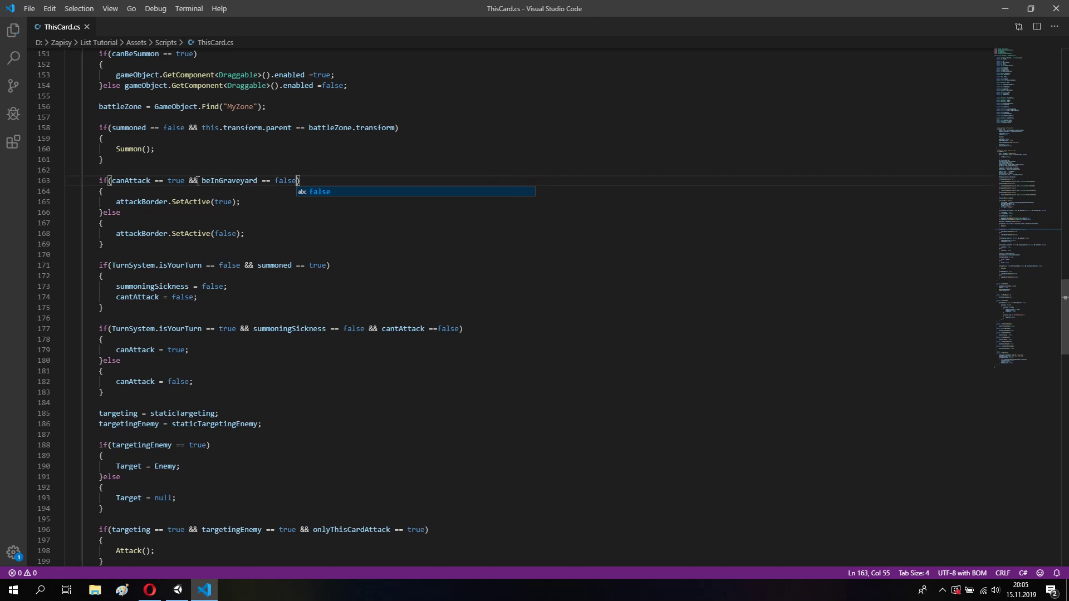
Tag line 163's new condition with a /*NEW*/ comment, save, and review the attack-border code.
{"action": "left_click", "coordinate": [187, 180]}
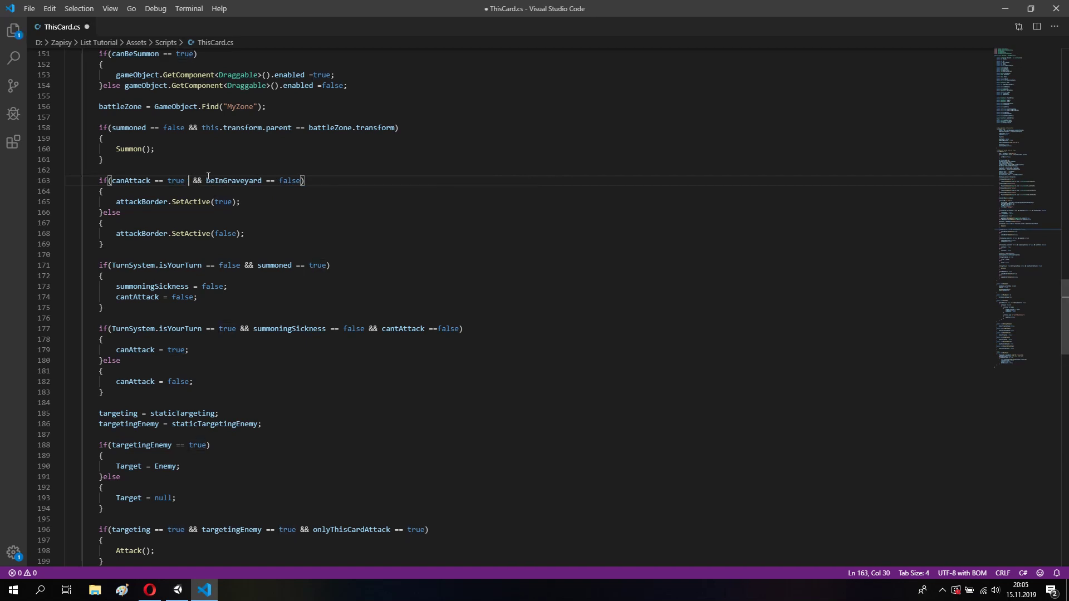
{"action": "type", "text": "//NEW"}
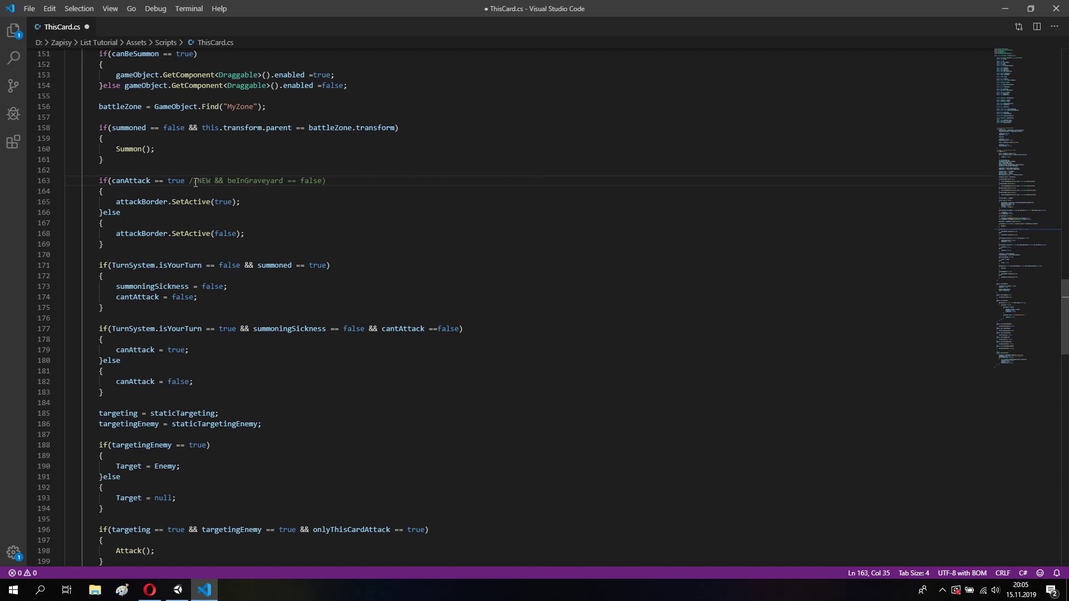
{"action": "key", "text": "BackSpace"}
{"action": "type", "text": "*"}
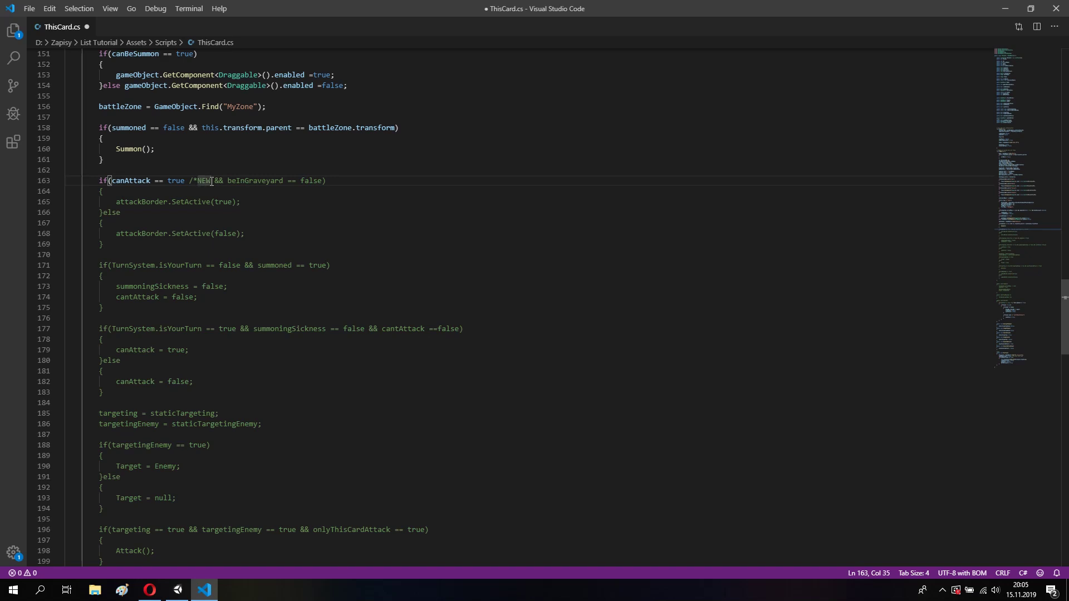
{"action": "key", "text": "BackSpace"}
{"action": "type", "text": "*/"}
{"action": "key", "text": "ctrl+s"}
{"action": "left_click", "coordinate": [376, 180]}
{"action": "left_click_drag", "start_coordinate": [189, 180], "coordinate": [334, 181]}
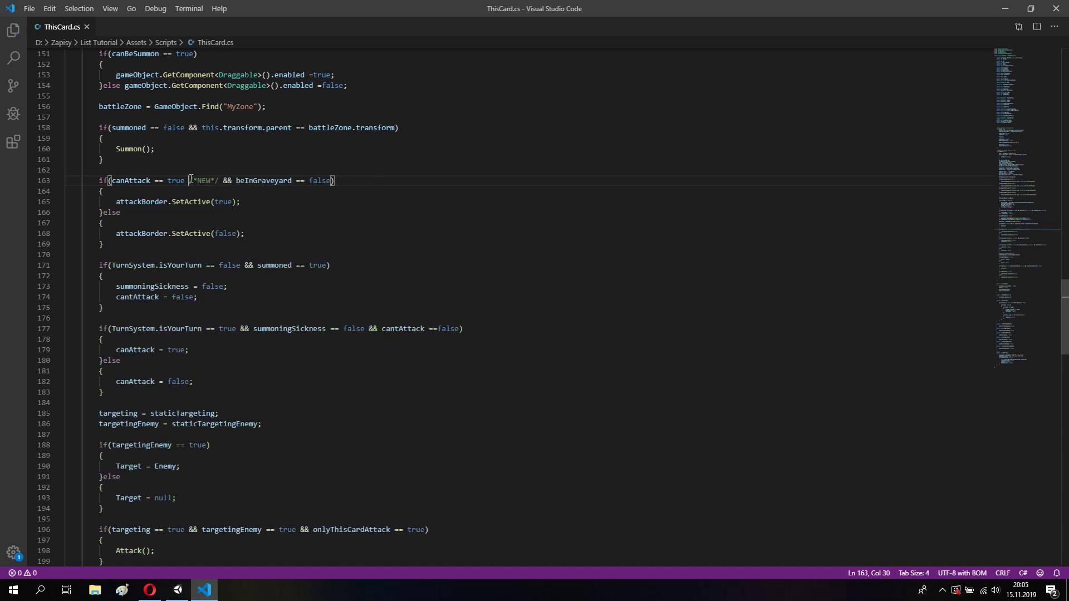
{"action": "left_click", "coordinate": [365, 178]}
{"action": "left_click", "coordinate": [166, 234]}
Switch back to Unity and pan the Scene view to show the whole game canvas.
{"action": "key", "text": "alt+Tab"}
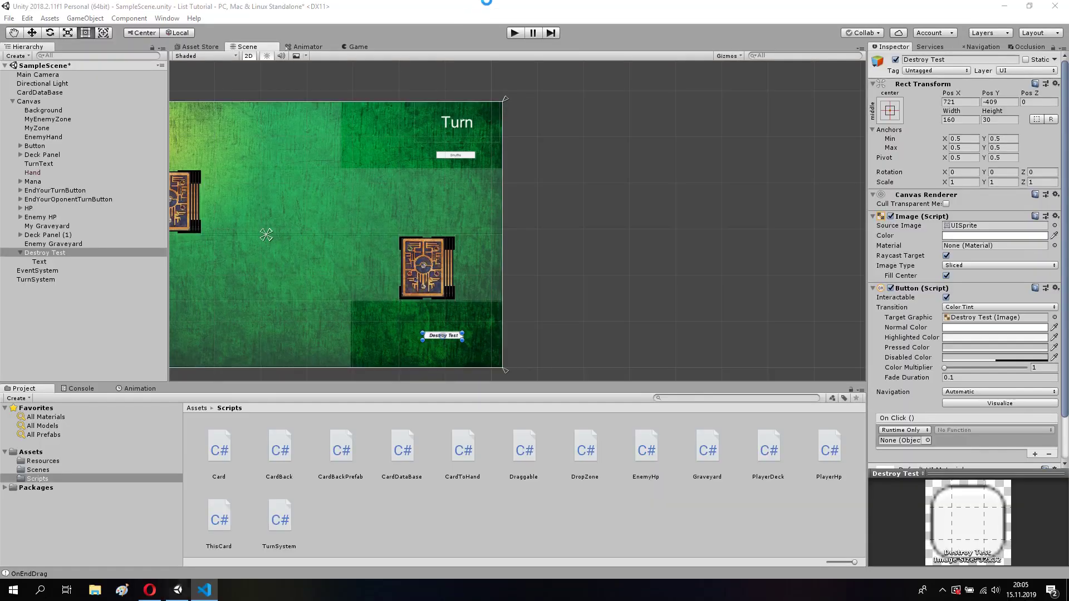
{"action": "middle_click_drag", "start_coordinate": [362, 92], "coordinate": [638, 81]}
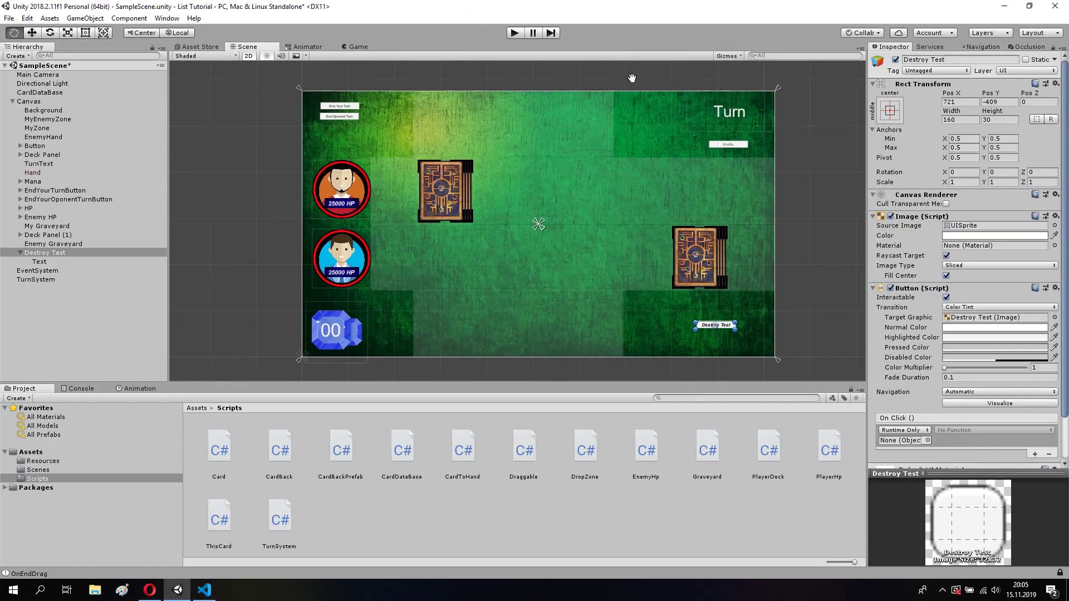
{"action": "scroll", "coordinate": [516, 253], "scroll_direction": "down", "scroll_amount": 2}
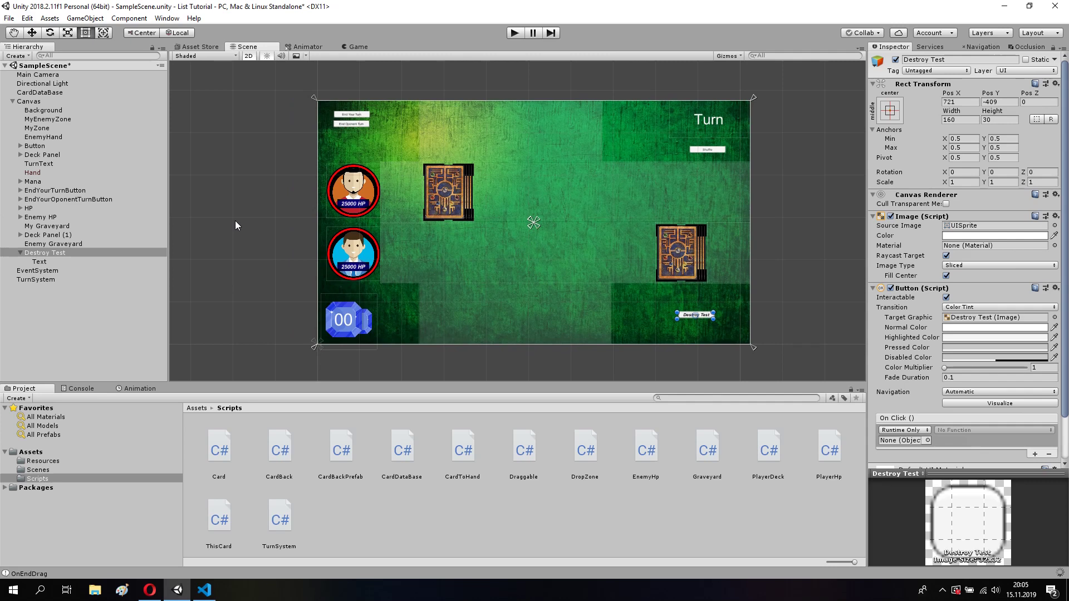
Clear the Console log, recentre the canvas with nothing selected, and start Play mode.
{"action": "left_click", "coordinate": [76, 392]}
{"action": "left_click", "coordinate": [10, 398]}
{"action": "left_click", "coordinate": [18, 389]}
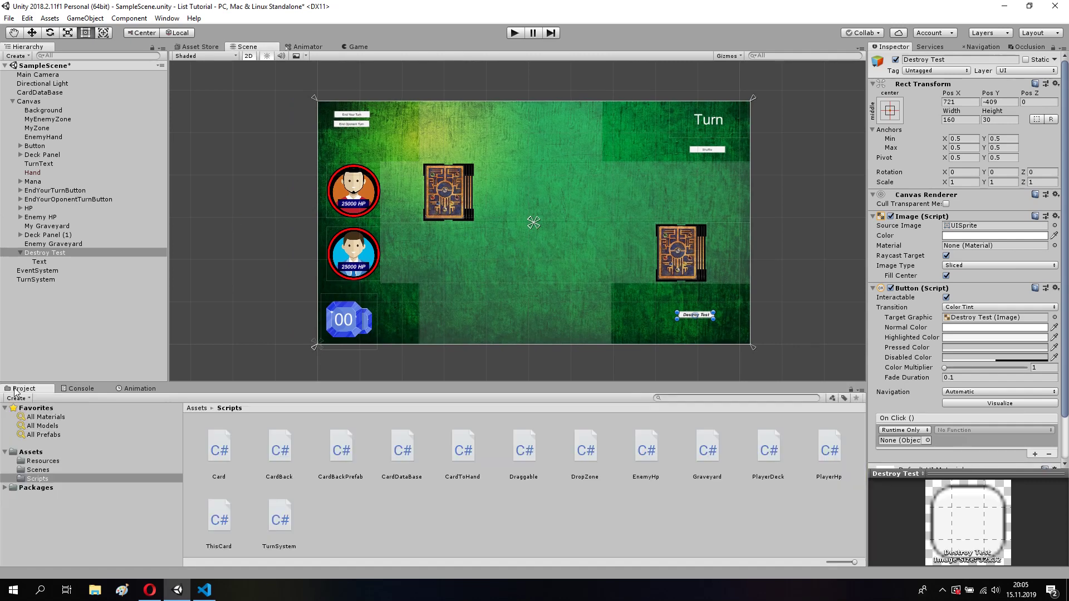
{"action": "middle_click_drag", "start_coordinate": [269, 222], "coordinate": [240, 222]}
{"action": "left_click", "coordinate": [240, 221]}
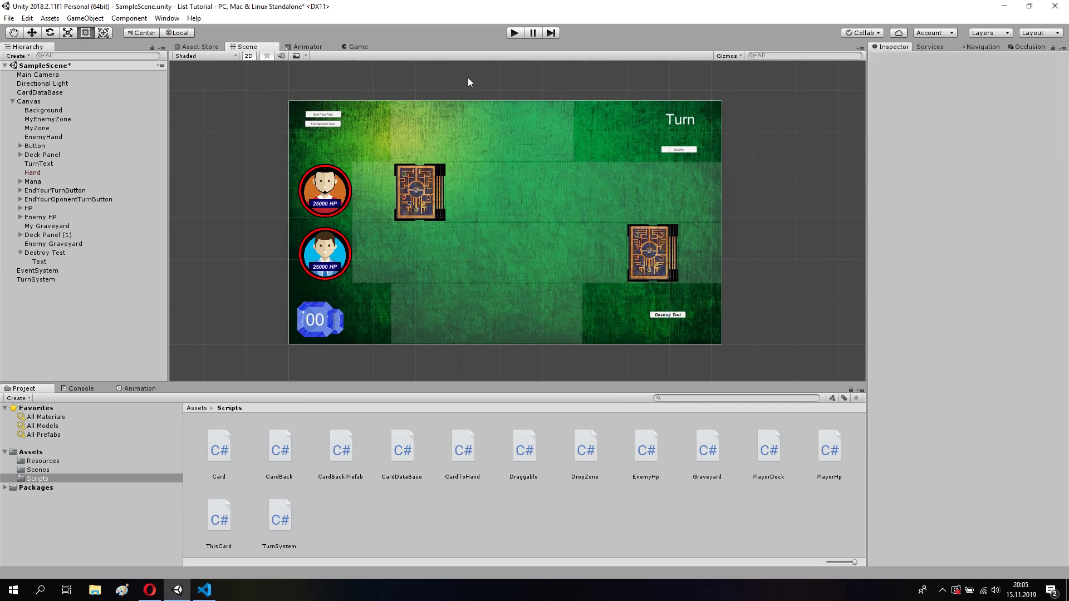
{"action": "left_click", "coordinate": [514, 34]}
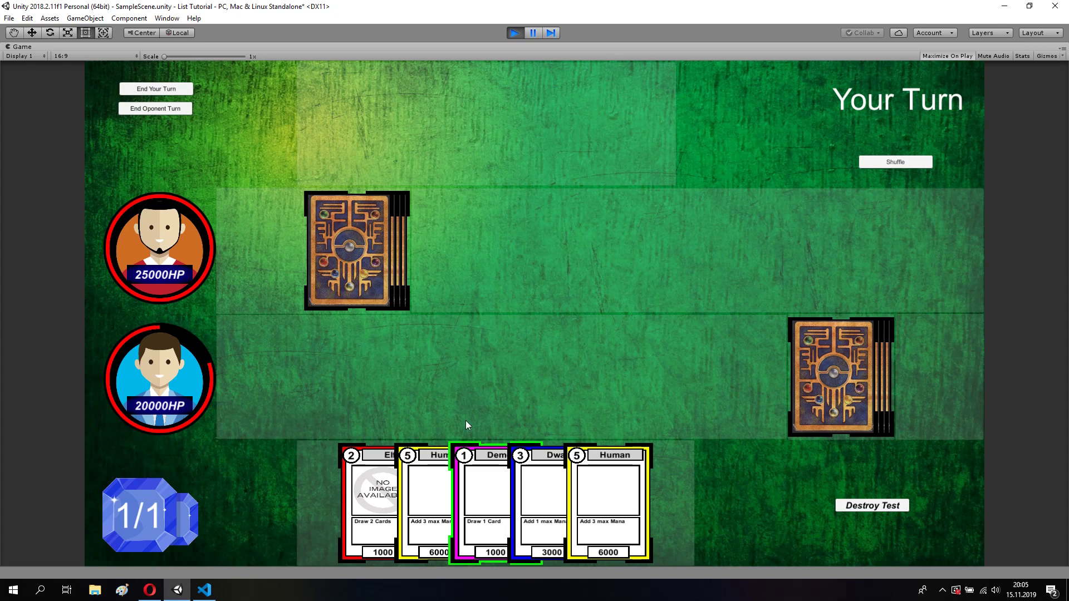
Summon the Demon card onto the play area, then end your turn and the opponent's turn.
{"action": "left_click_drag", "start_coordinate": [475, 494], "coordinate": [477, 383]}
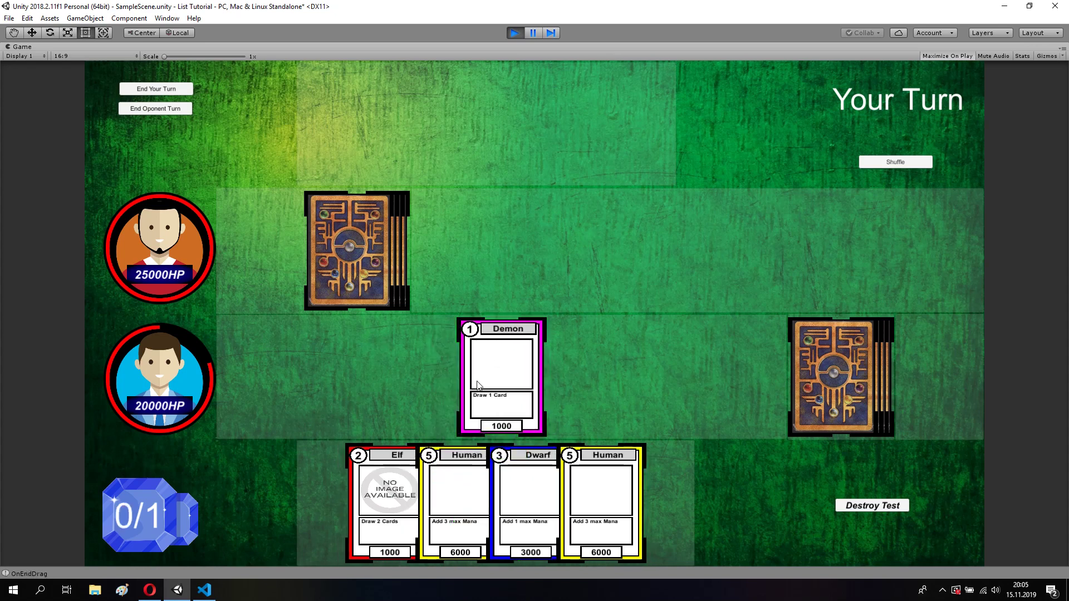
{"action": "left_click", "coordinate": [172, 92]}
{"action": "left_click", "coordinate": [160, 106]}
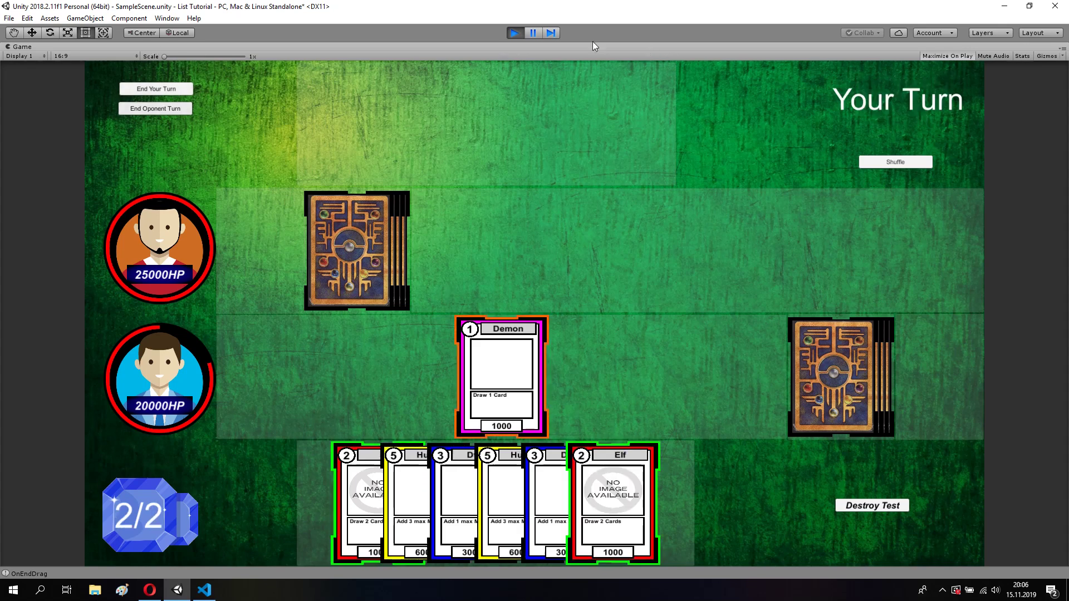
Pause the game and select the Destroy Test button in the Scene view.
{"action": "left_click", "coordinate": [533, 32]}
{"action": "middle_click_drag", "start_coordinate": [600, 198], "coordinate": [480, 236]}
{"action": "key", "text": "t"}
{"action": "left_click", "coordinate": [744, 337]}
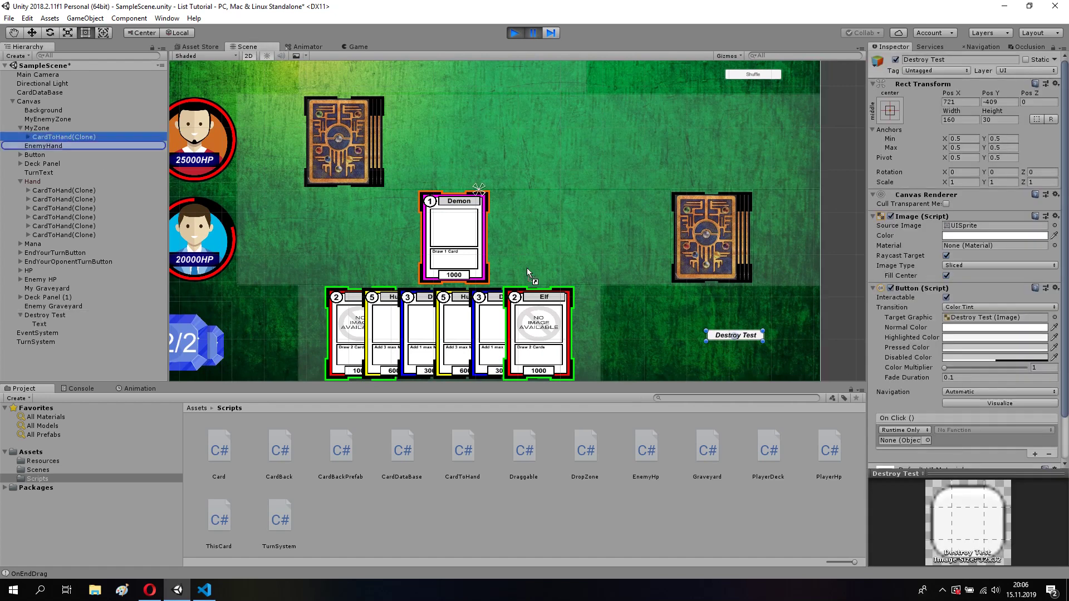
Point the Destroy Test button's On Click at the played CardToHand(Clone) Destroy method.
{"action": "left_click_drag", "start_coordinate": [59, 139], "coordinate": [898, 440]}
{"action": "left_click", "coordinate": [964, 433]}
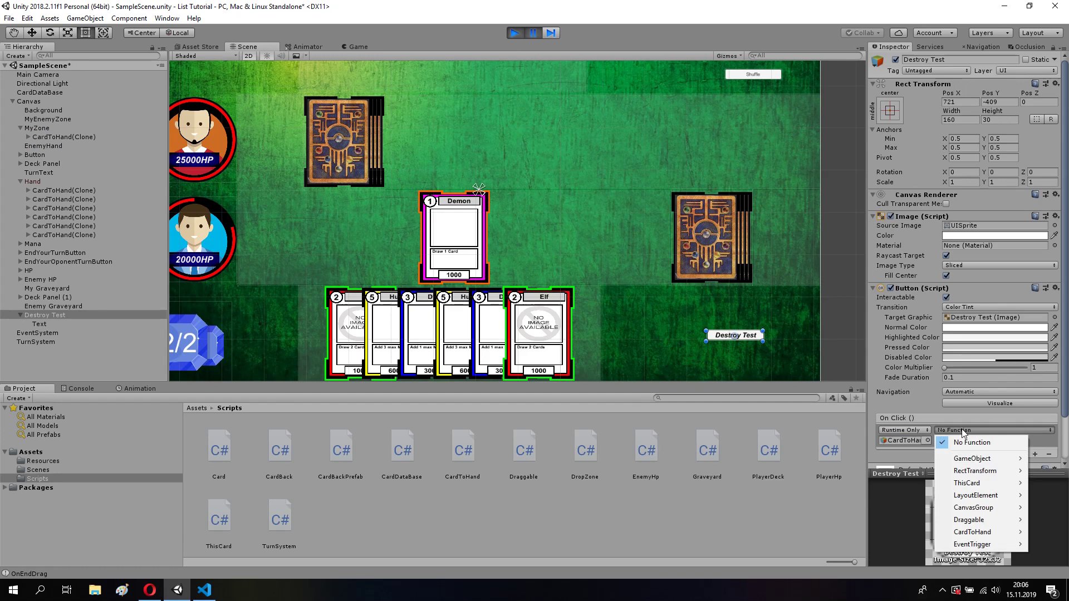
{"action": "mouse_move", "coordinate": [980, 483]}
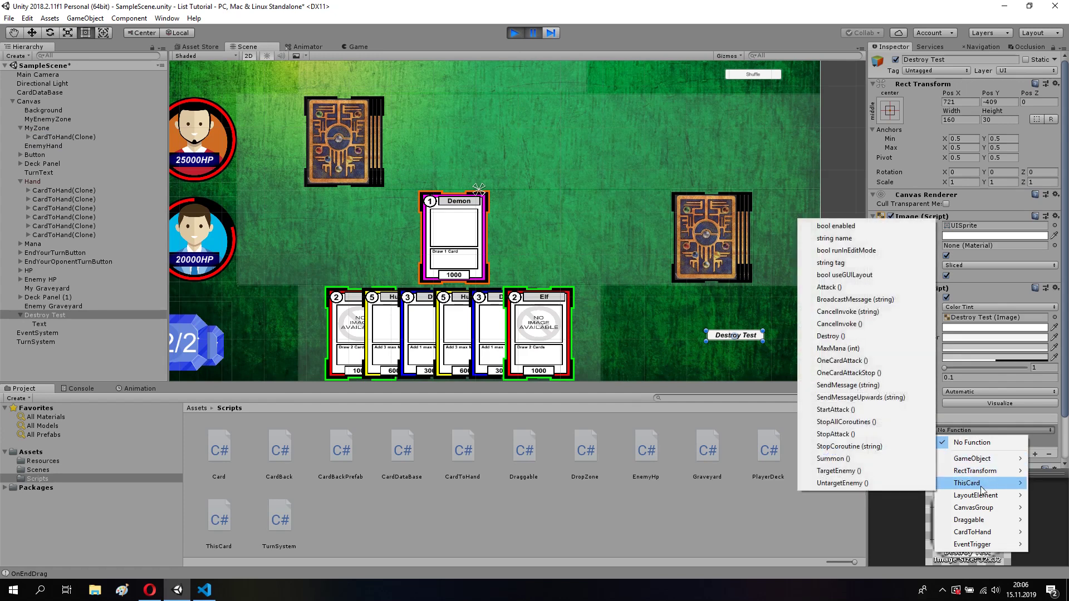
{"action": "left_click", "coordinate": [891, 332]}
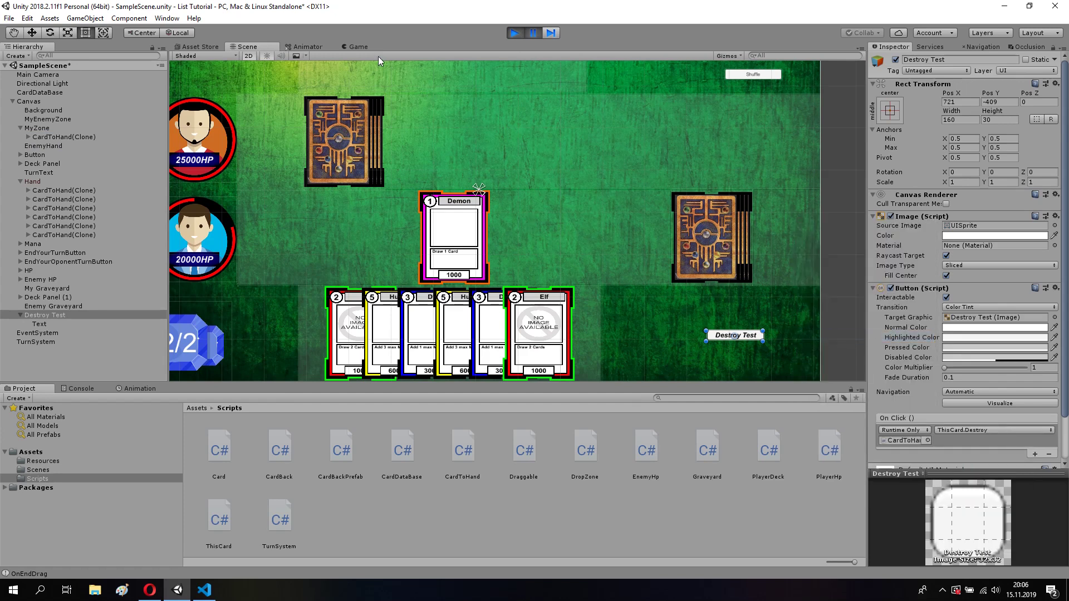
{"action": "middle_click_drag", "start_coordinate": [446, 96], "coordinate": [490, 106]}
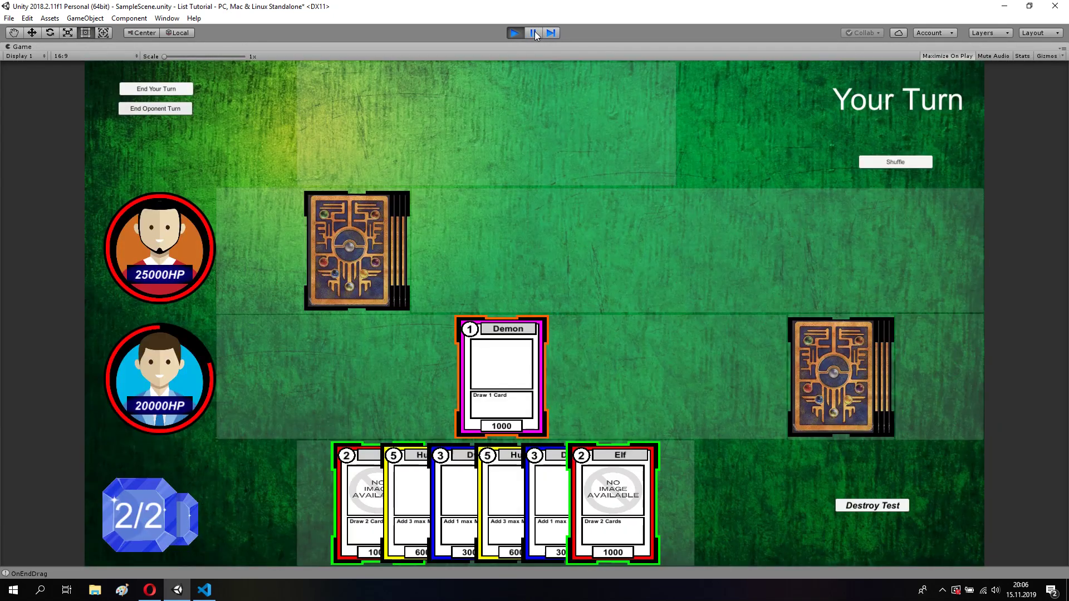
Resume play with the Demon sent to the graveyard, summon the Elf card, then pause.
{"action": "left_click", "coordinate": [861, 505]}
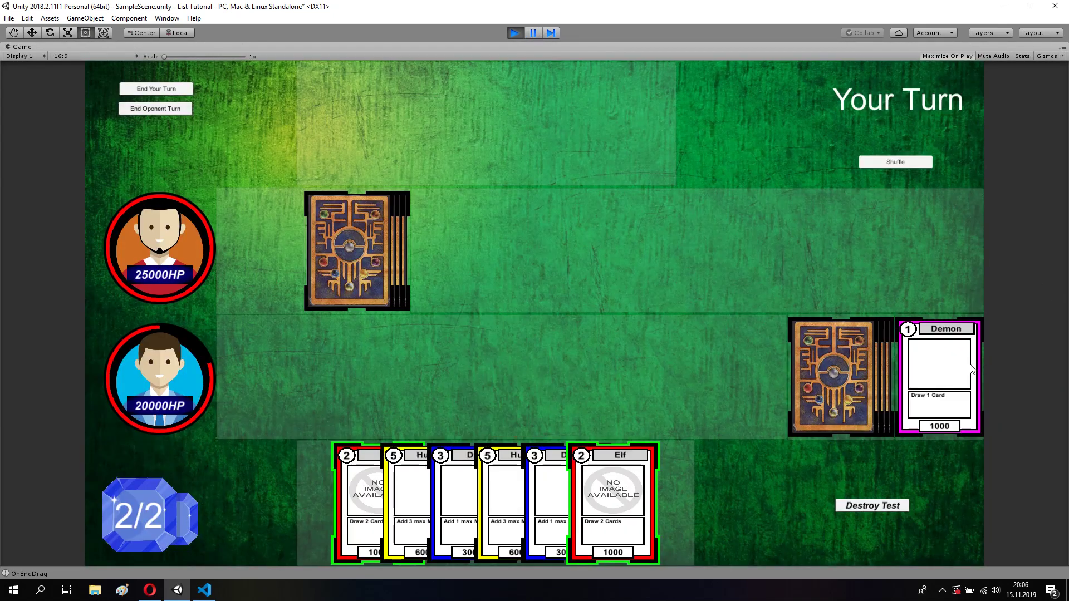
{"action": "left_click_drag", "start_coordinate": [361, 459], "coordinate": [422, 382]}
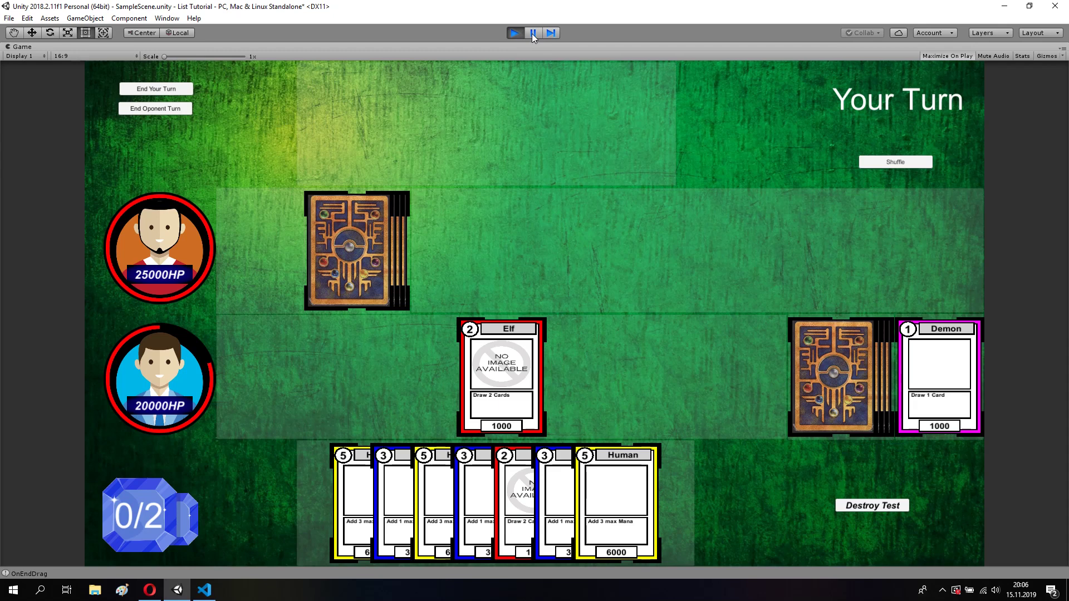
{"action": "left_click", "coordinate": [533, 33]}
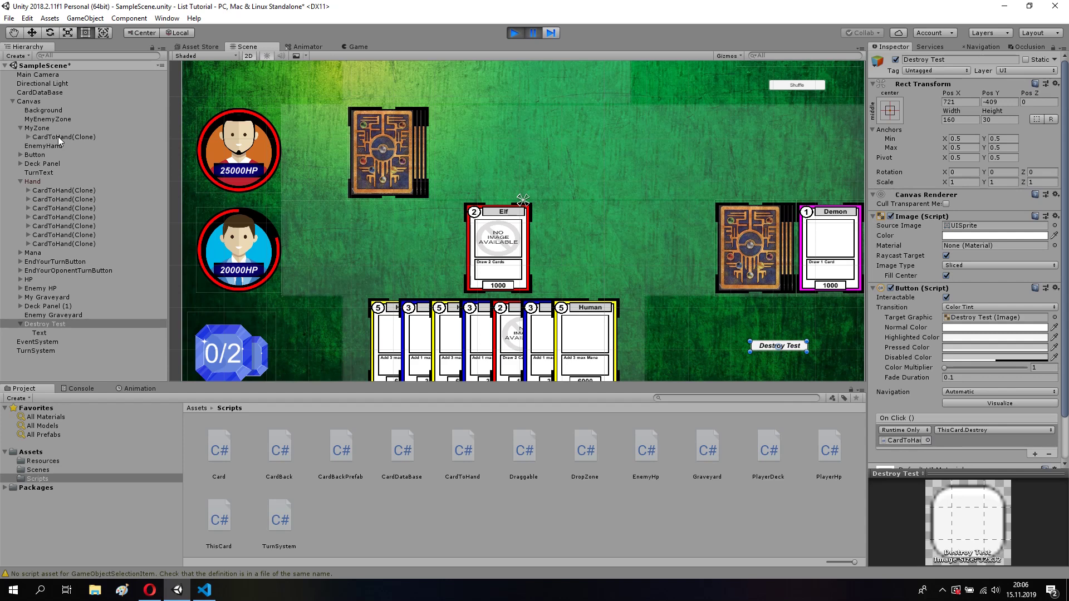
Retarget Destroy Test's On Click to the summoned Elf card's ThisCard Destroy() method.
{"action": "left_click_drag", "start_coordinate": [61, 137], "coordinate": [905, 440]}
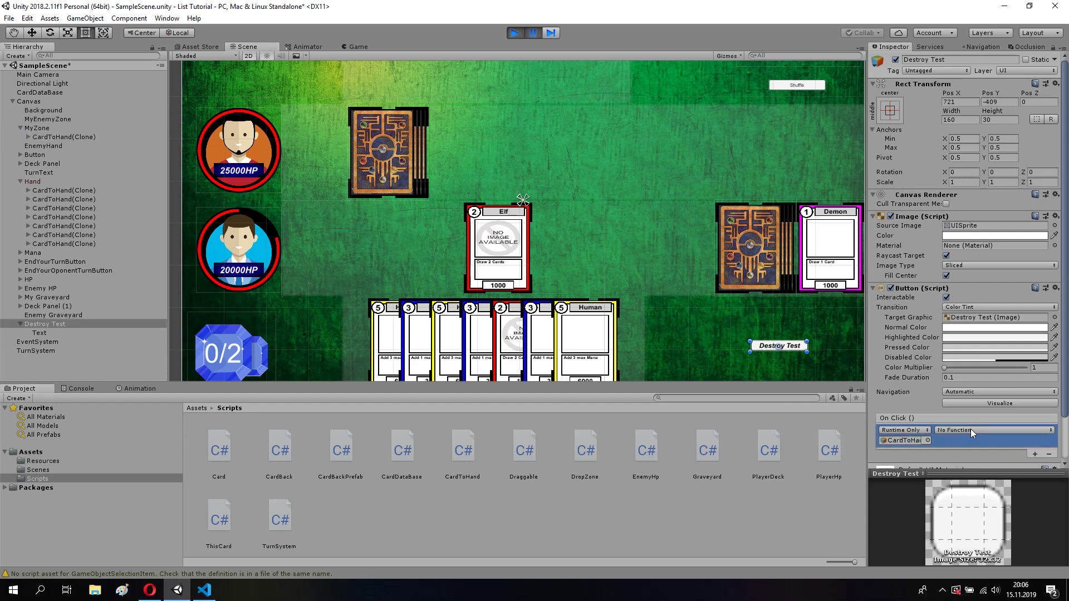
{"action": "left_click", "coordinate": [971, 430]}
{"action": "mouse_move", "coordinate": [976, 483]}
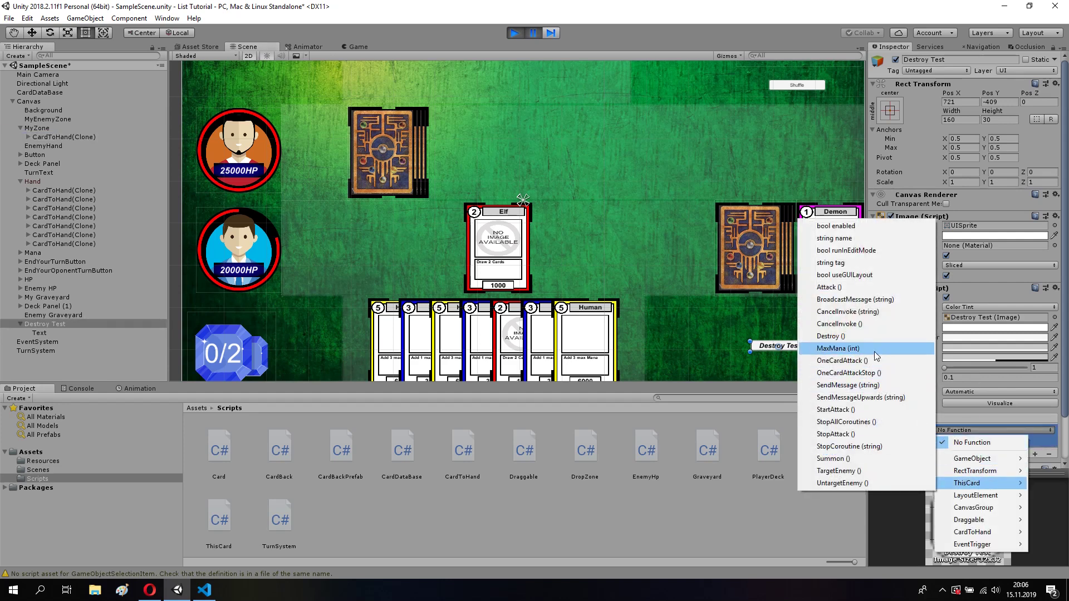
{"action": "left_click", "coordinate": [866, 337]}
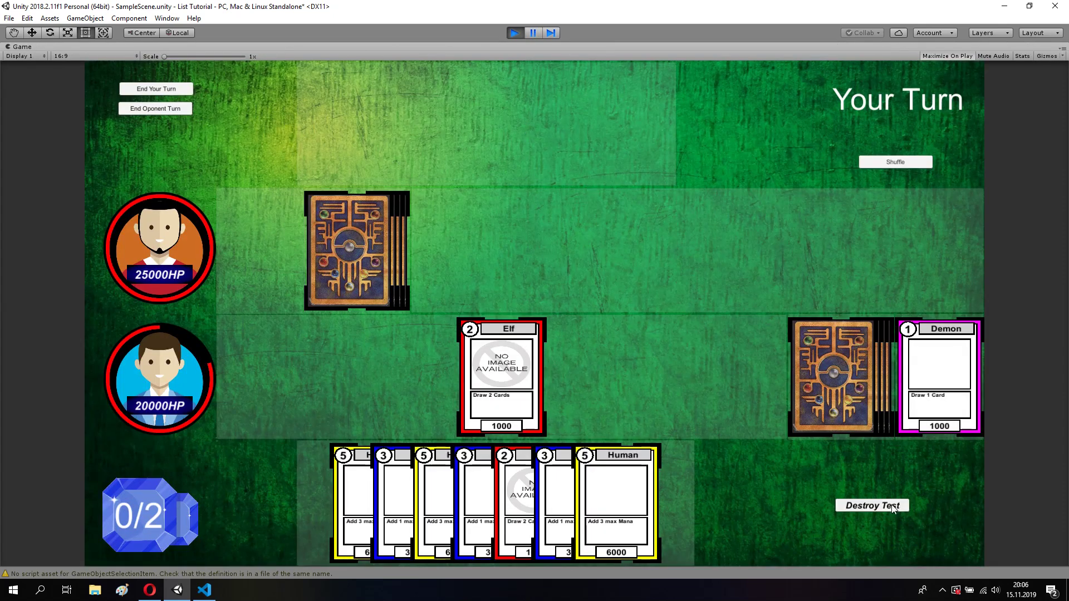
Send the Elf to the graveyard, stop the game and clear the Console log.
{"action": "left_click", "coordinate": [893, 507]}
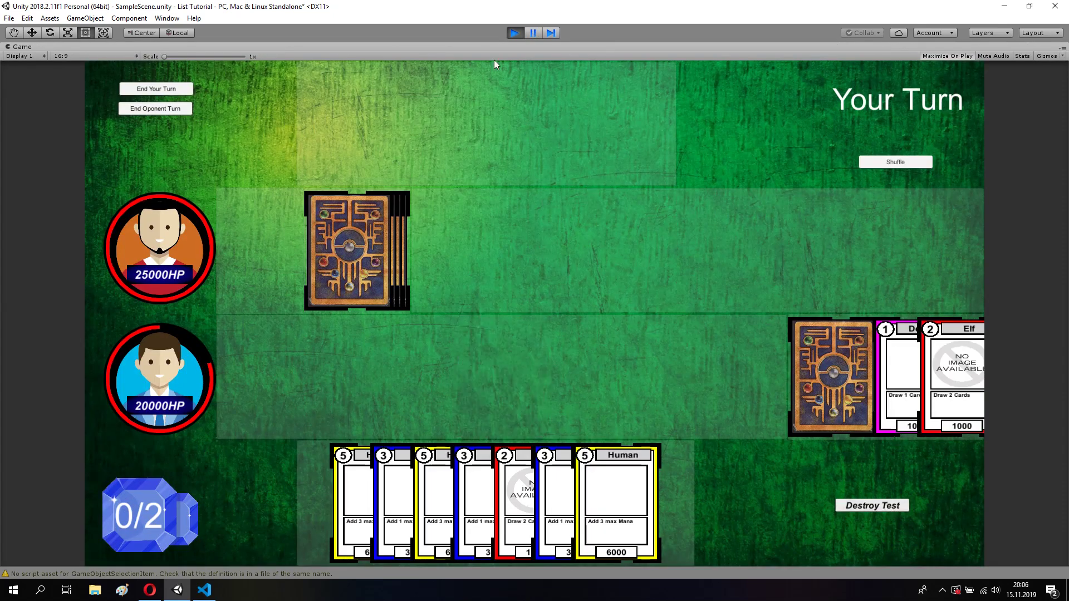
{"action": "left_click", "coordinate": [514, 33]}
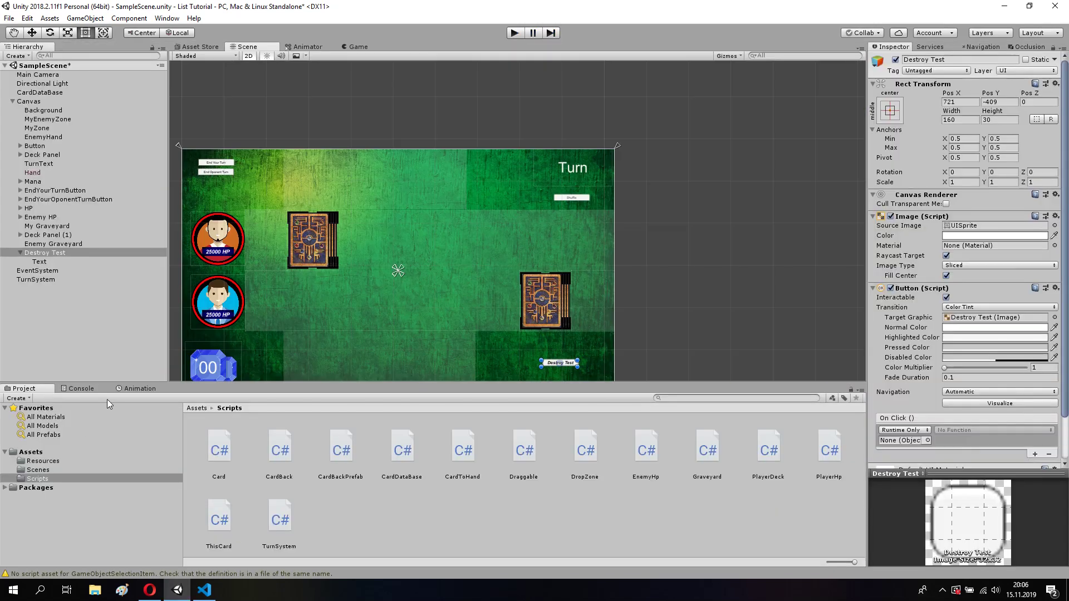
{"action": "left_click", "coordinate": [80, 388]}
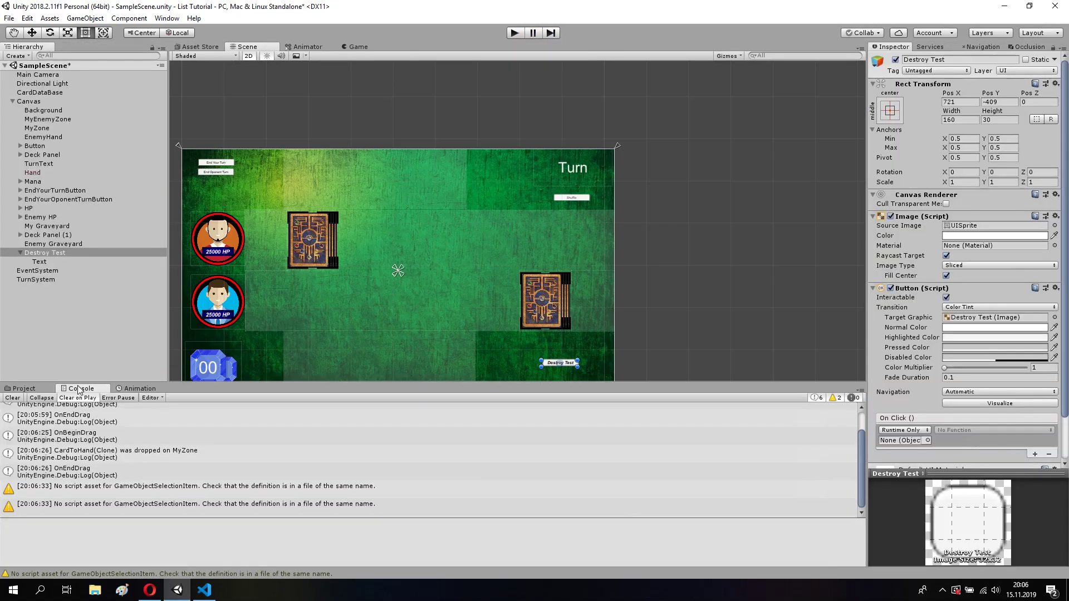
{"action": "left_click", "coordinate": [8, 399]}
{"action": "left_click", "coordinate": [205, 590]}
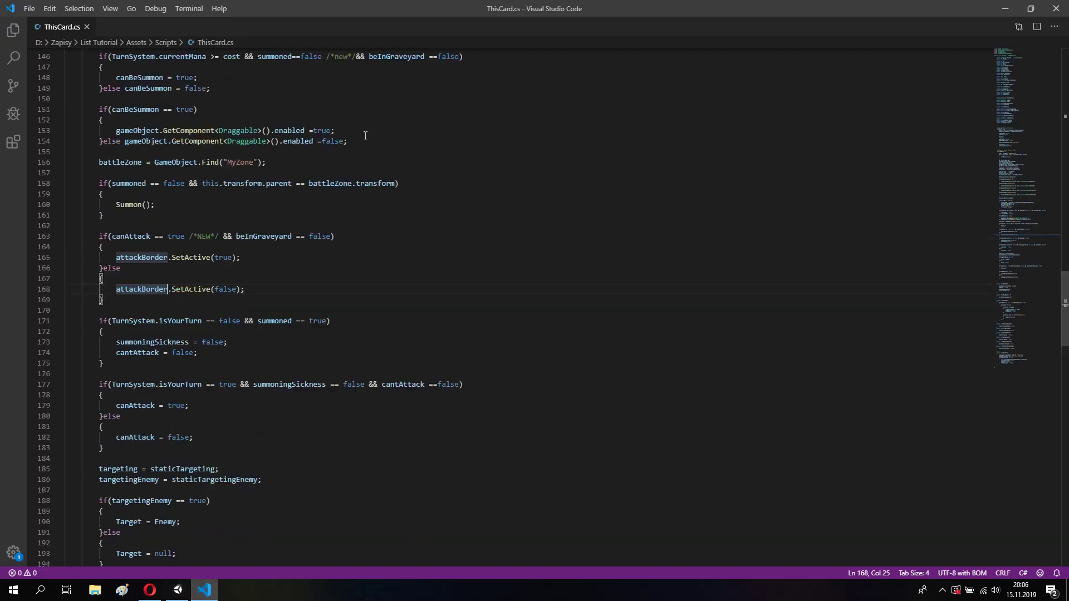
Review the beInGraveyard checks in ThisCard.cs's summon and attack-border conditions around line 168.
{"action": "scroll", "coordinate": [383, 202], "scroll_direction": "up", "scroll_amount": 20}
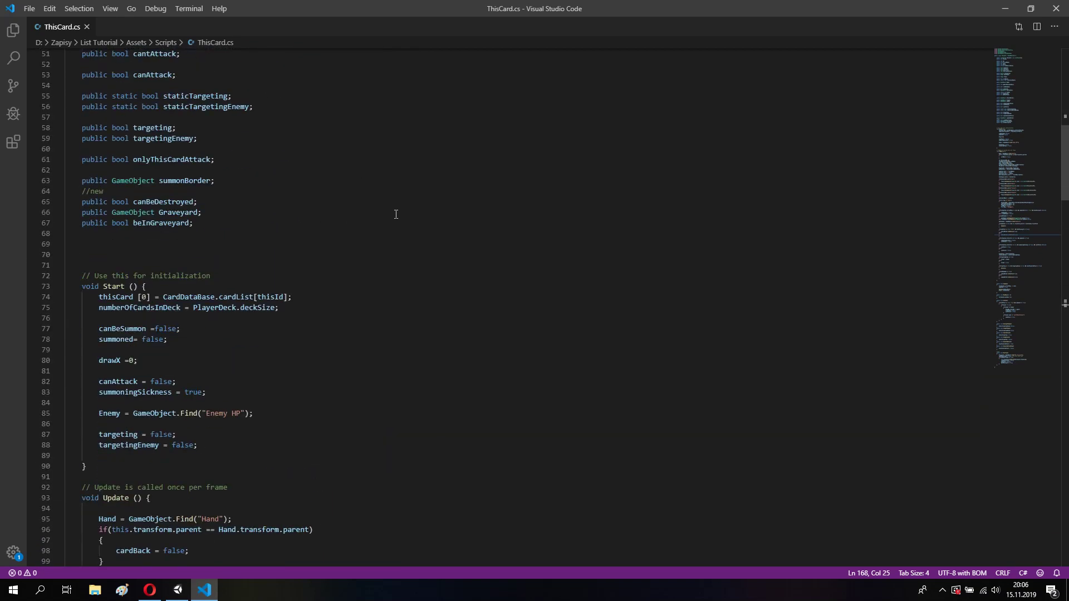
{"action": "scroll", "coordinate": [183, 369], "scroll_direction": "up", "scroll_amount": 4}
{"action": "left_click_drag", "start_coordinate": [200, 362], "coordinate": [82, 330]}
{"action": "scroll", "coordinate": [365, 365], "scroll_direction": "down", "scroll_amount": 4}
{"action": "scroll", "coordinate": [365, 366], "scroll_direction": "down", "scroll_amount": 6}
{"action": "scroll", "coordinate": [366, 367], "scroll_direction": "down", "scroll_amount": 5}
{"action": "scroll", "coordinate": [365, 365], "scroll_direction": "down", "scroll_amount": 5}
{"action": "scroll", "coordinate": [346, 362], "scroll_direction": "down", "scroll_amount": 5}
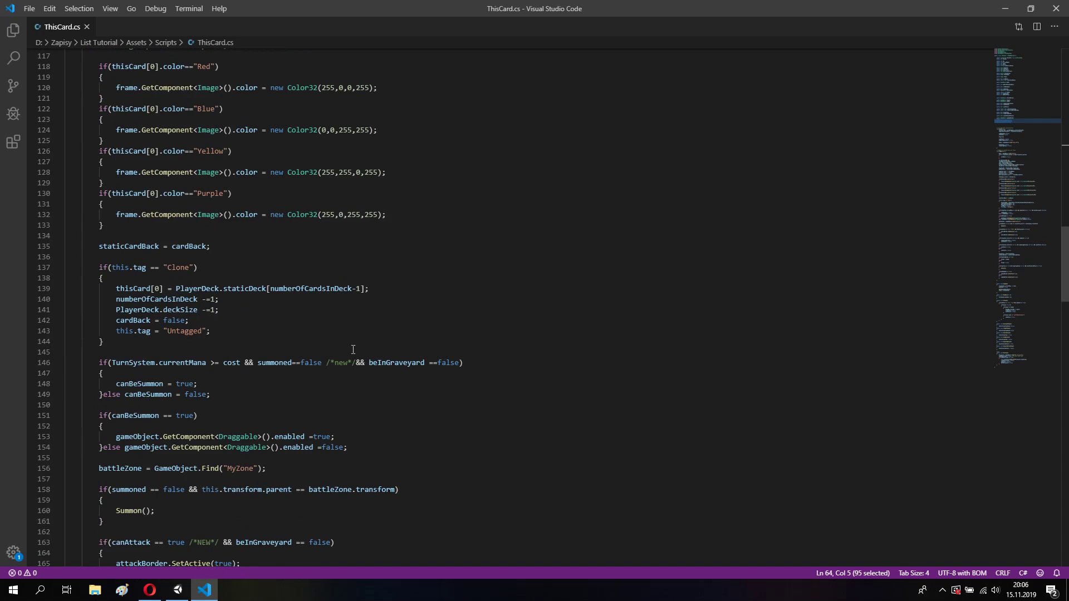
{"action": "mouse_move", "coordinate": [327, 362]}
{"action": "left_mouse_down"}
{"action": "mouse_move", "coordinate": [515, 357]}
{"action": "mouse_move", "coordinate": [322, 362]}
{"action": "left_mouse_up"}
{"action": "scroll", "coordinate": [213, 320], "scroll_direction": "down", "scroll_amount": 7}
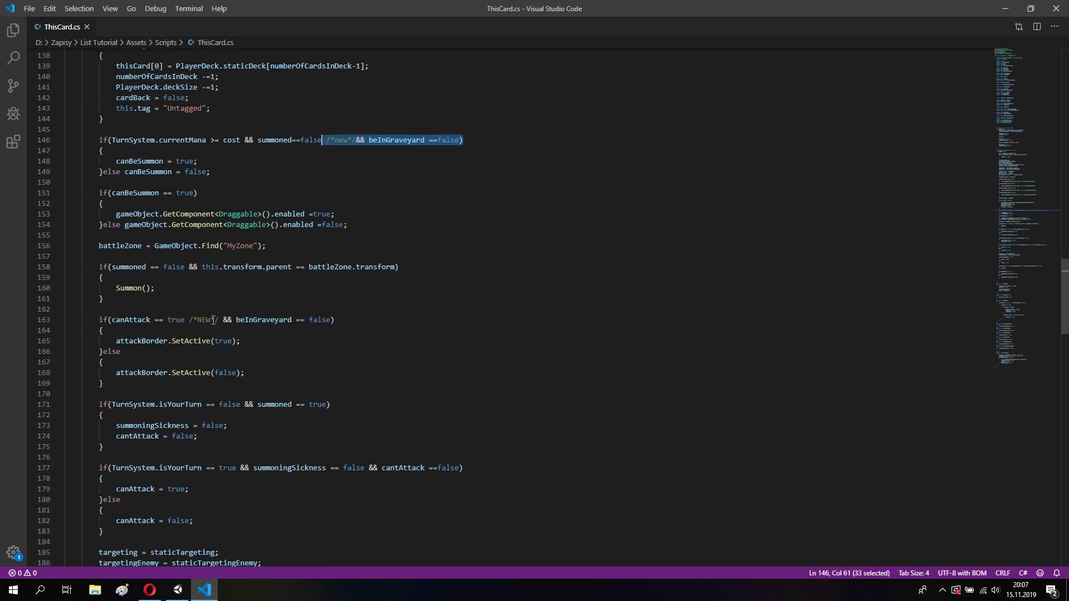
{"action": "left_click_drag", "start_coordinate": [189, 319], "coordinate": [334, 321]}
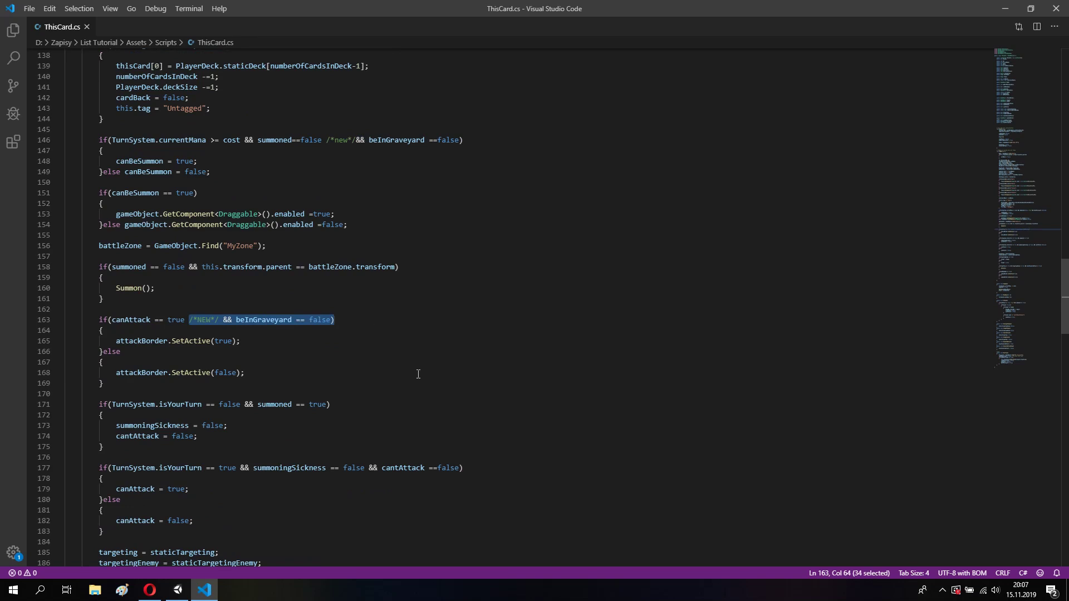
{"action": "left_click", "coordinate": [113, 340]}
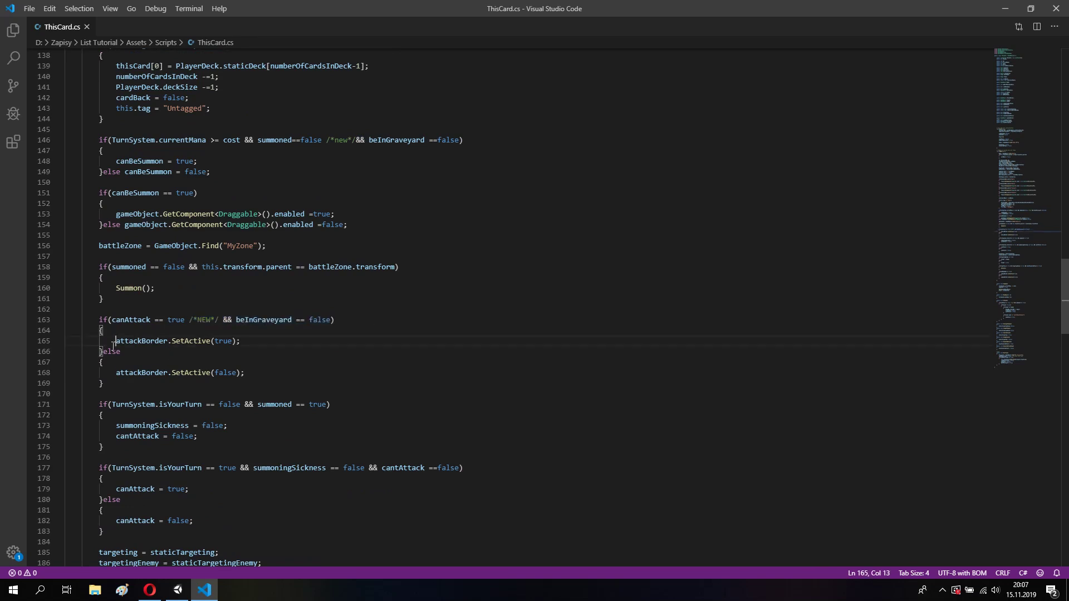
{"action": "left_click", "coordinate": [109, 373]}
Review the Attack method's condition and the whole Destroy() method.
{"action": "scroll", "coordinate": [423, 325], "scroll_direction": "down", "scroll_amount": 10}
{"action": "scroll", "coordinate": [406, 325], "scroll_direction": "down", "scroll_amount": 5}
{"action": "scroll", "coordinate": [390, 324], "scroll_direction": "down", "scroll_amount": 5}
{"action": "scroll", "coordinate": [371, 323], "scroll_direction": "down", "scroll_amount": 5}
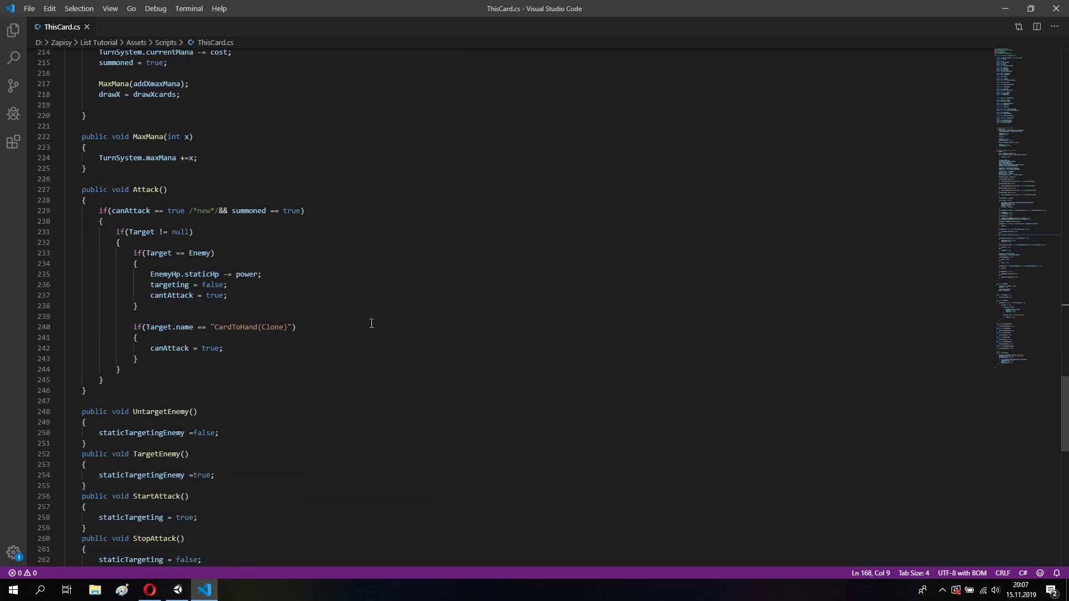
{"action": "left_click_drag", "start_coordinate": [189, 210], "coordinate": [355, 210]}
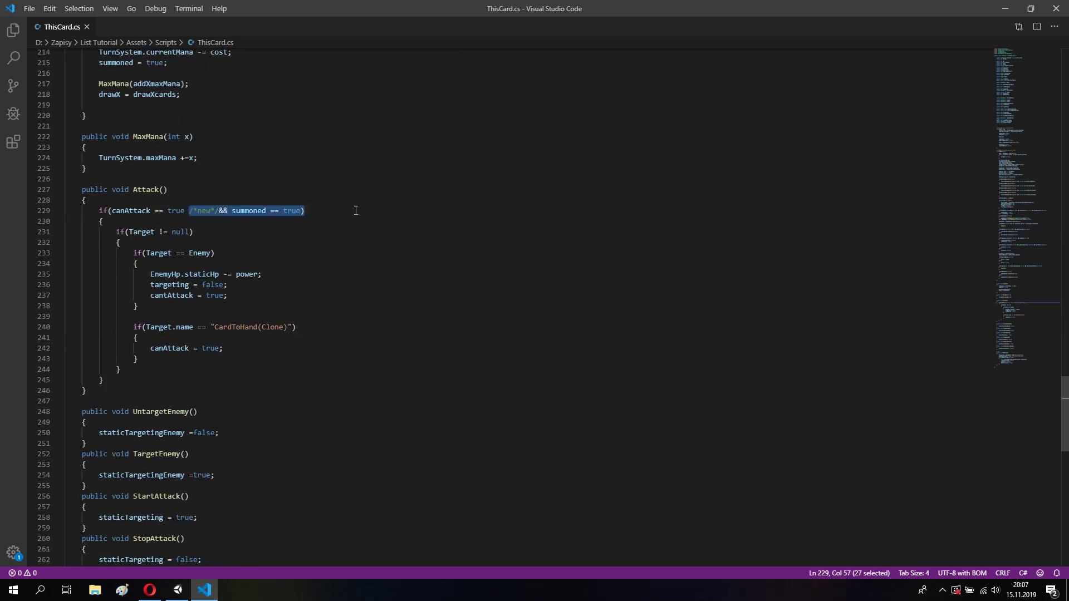
{"action": "scroll", "coordinate": [357, 211], "scroll_direction": "down", "scroll_amount": 5}
{"action": "scroll", "coordinate": [358, 210], "scroll_direction": "down", "scroll_amount": 6}
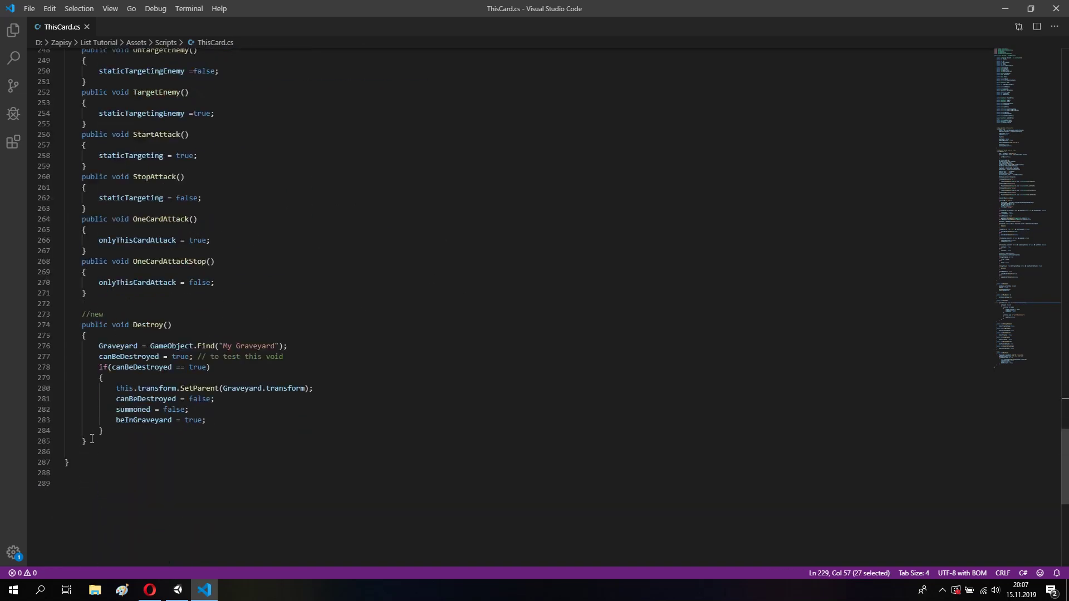
{"action": "left_click_drag", "start_coordinate": [92, 439], "coordinate": [66, 324]}
{"action": "left_click", "coordinate": [424, 262]}
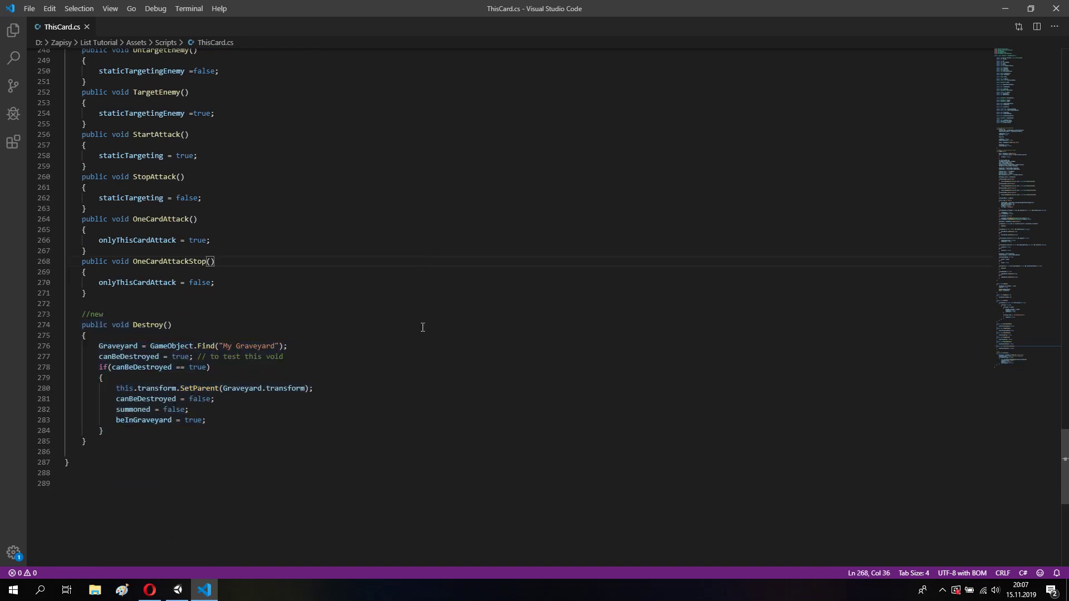
Check the test comment on line 277, then return to Unity and deselect Destroy Test.
{"action": "scroll", "coordinate": [211, 420], "scroll_direction": "down", "scroll_amount": 1}
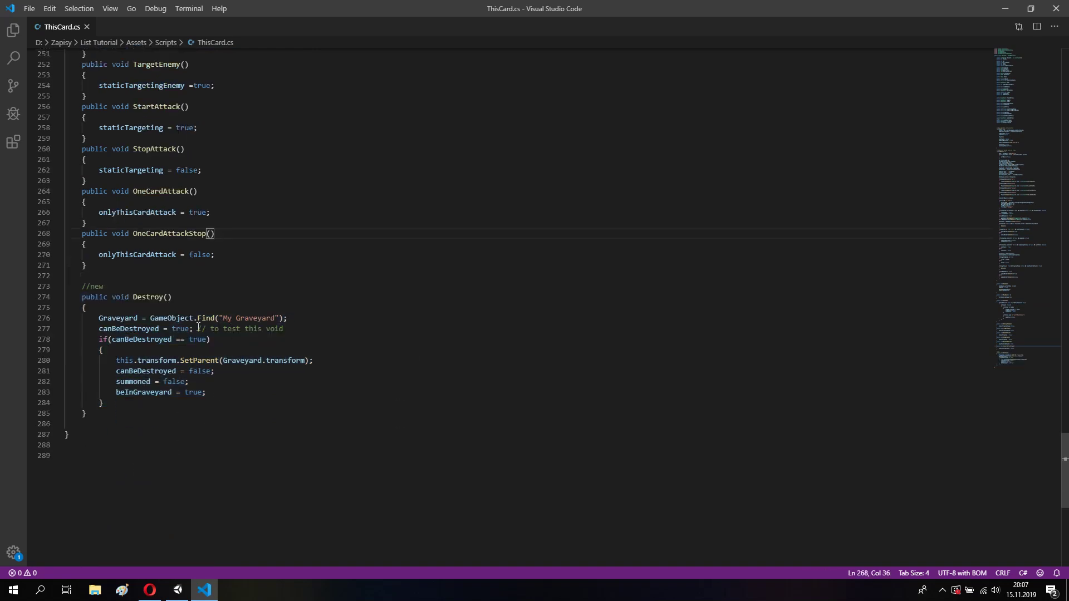
{"action": "left_click_drag", "start_coordinate": [198, 329], "coordinate": [284, 329]}
{"action": "left_click", "coordinate": [100, 330]}
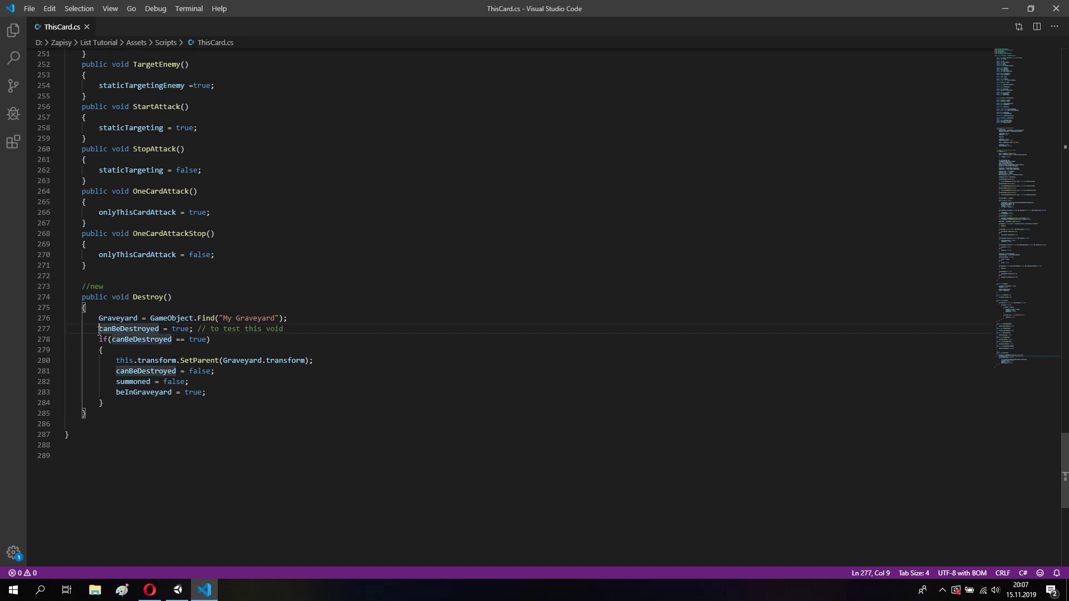
{"action": "left_click", "coordinate": [152, 438]}
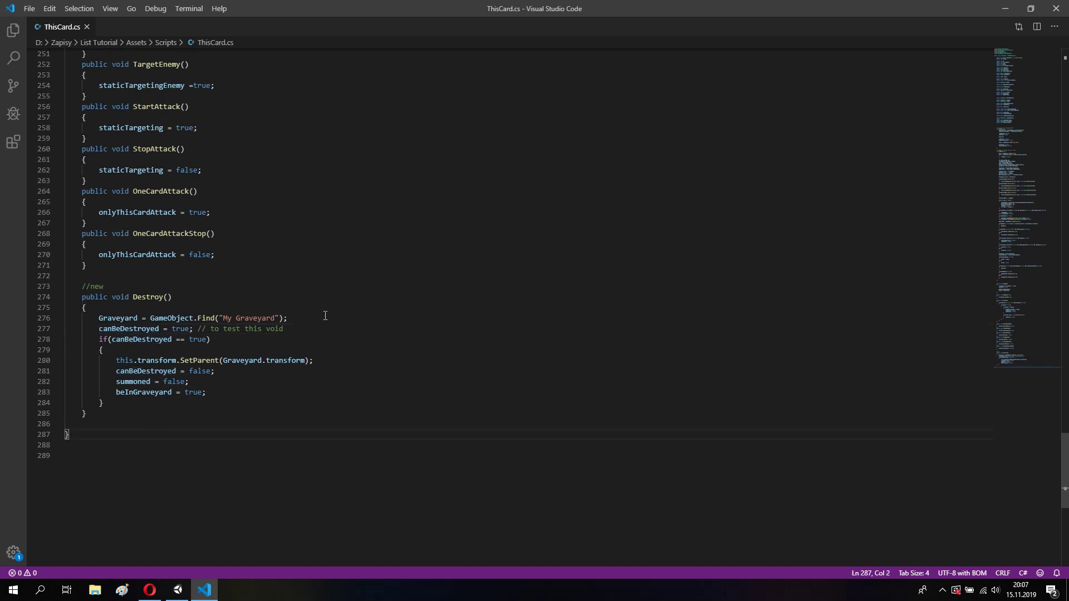
{"action": "scroll", "coordinate": [325, 315], "scroll_direction": "up", "scroll_amount": 1}
{"action": "left_click", "coordinate": [177, 591]}
{"action": "middle_click_drag", "start_coordinate": [479, 146], "coordinate": [470, 144]}
{"action": "left_click", "coordinate": [229, 187]}
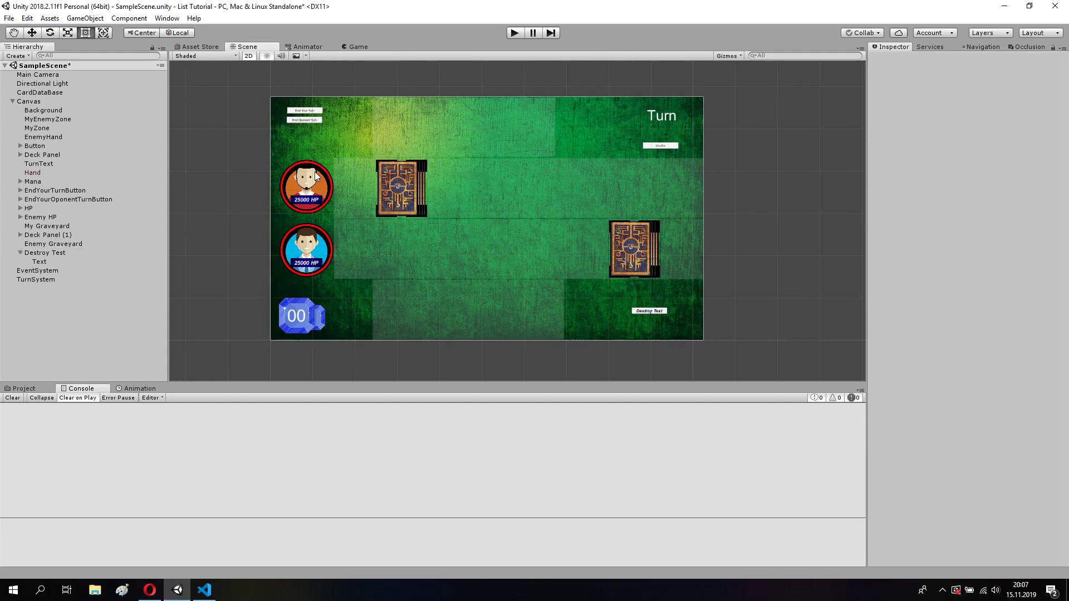